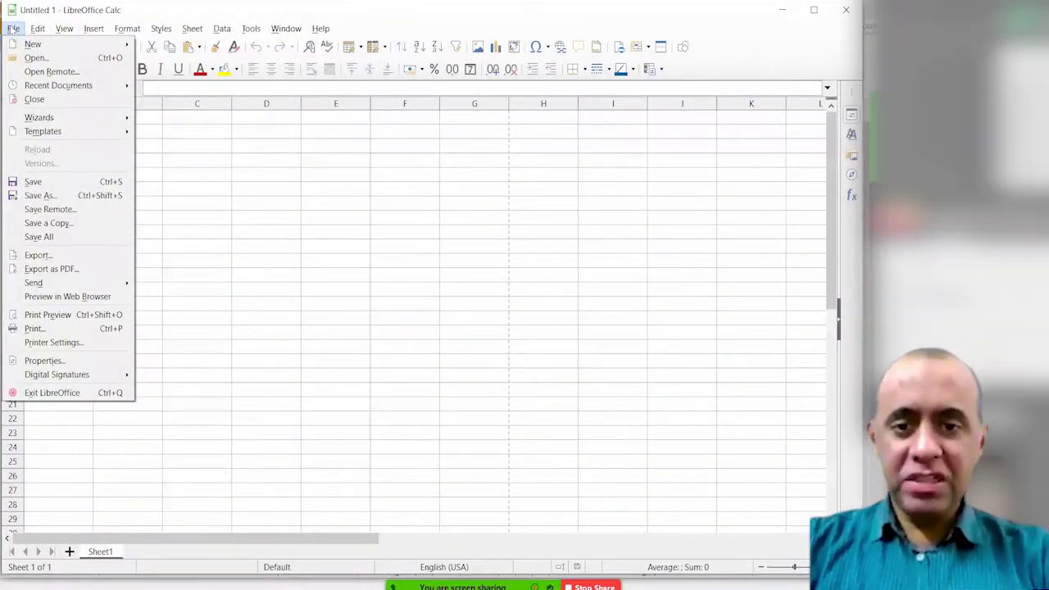
pyautogui.press('Escape')
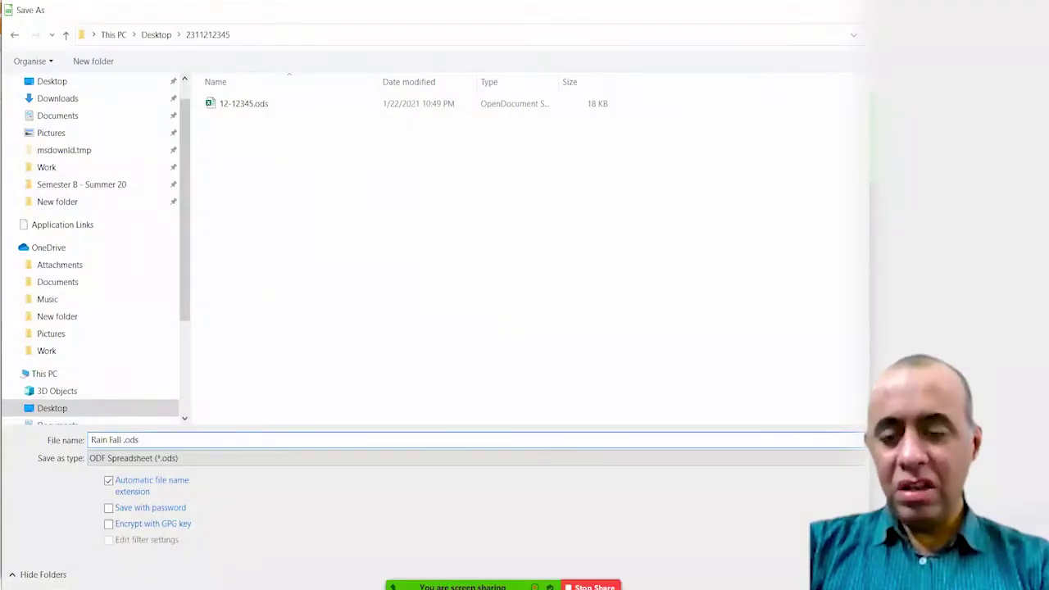
pyautogui.write('in Lahore')
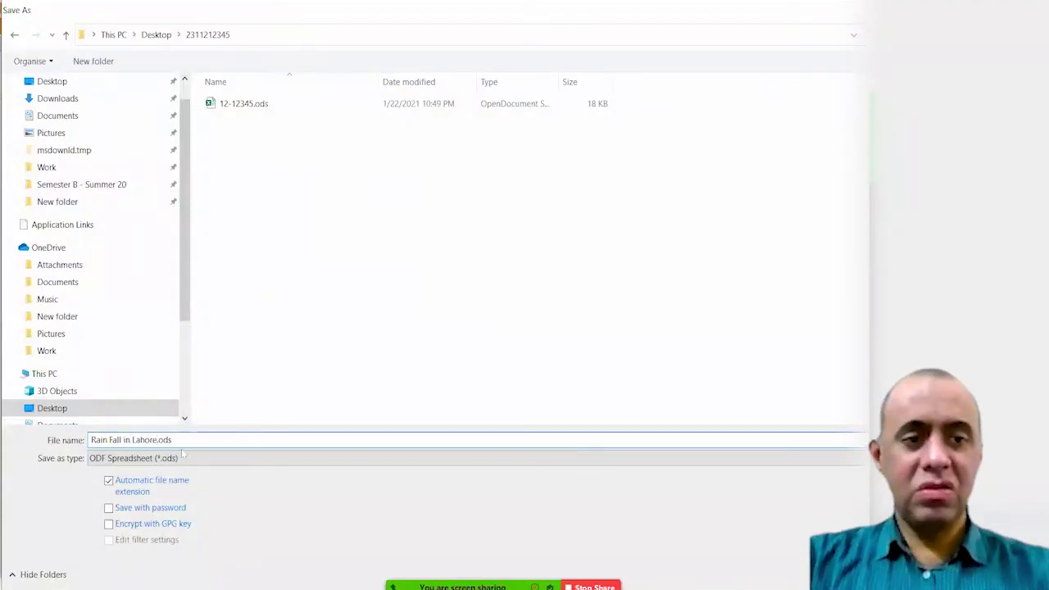
pyautogui.press('Return')
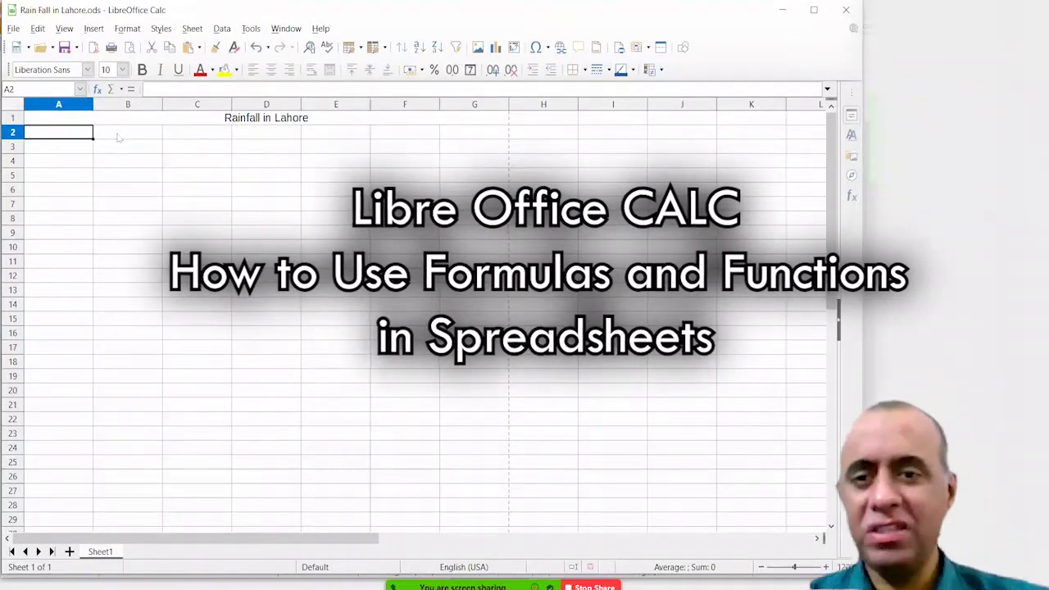
# Step: Enter January in A3 and February in A4, and extend the month series down to December in A14
pyautogui.press('Down')
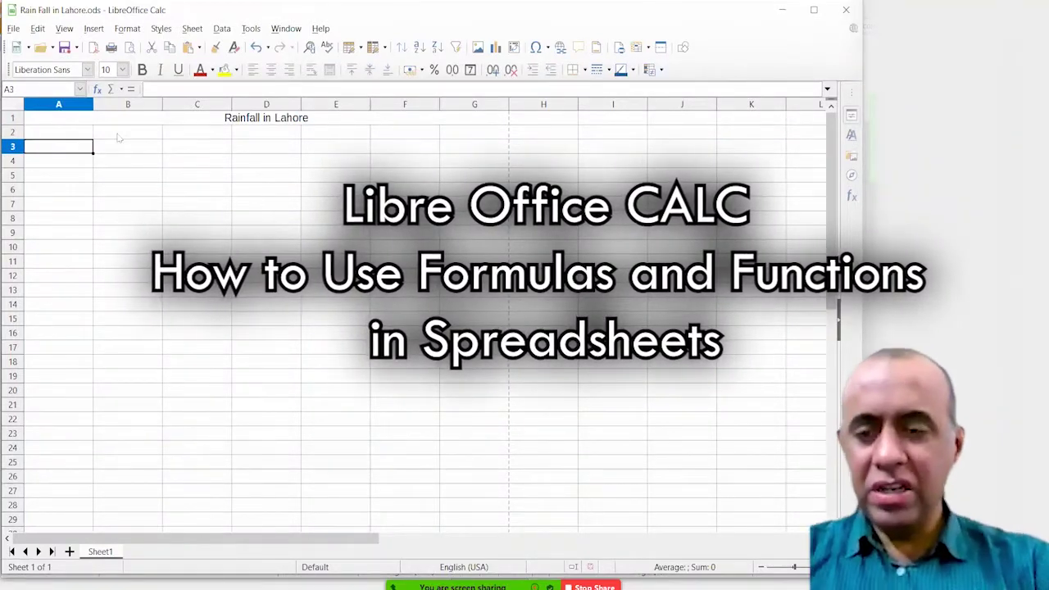
pyautogui.write('J')
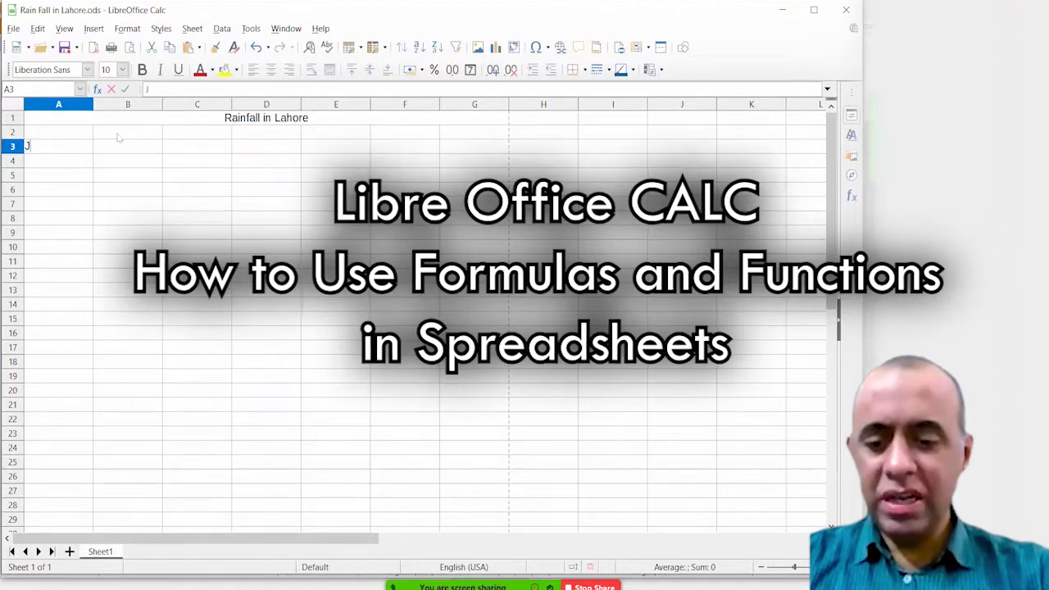
pyautogui.write('anuary')
pyautogui.press('Return')
pyautogui.write('F')
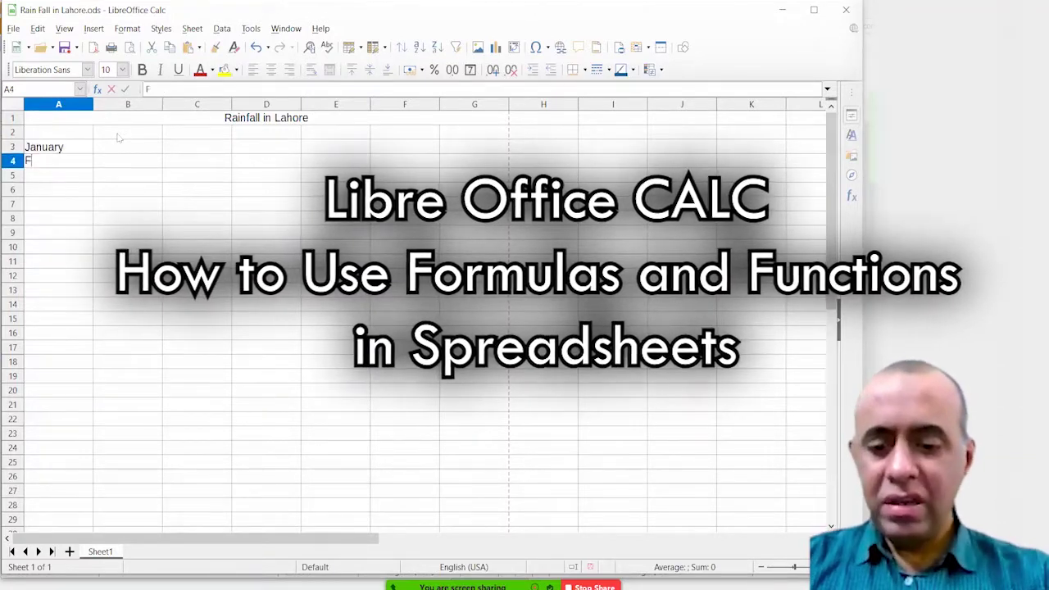
pyautogui.write('ebruary')
pyautogui.moveTo(58, 147); pyautogui.dragTo(59, 161)
pyautogui.moveTo(93, 168); pyautogui.dragTo(94, 312)
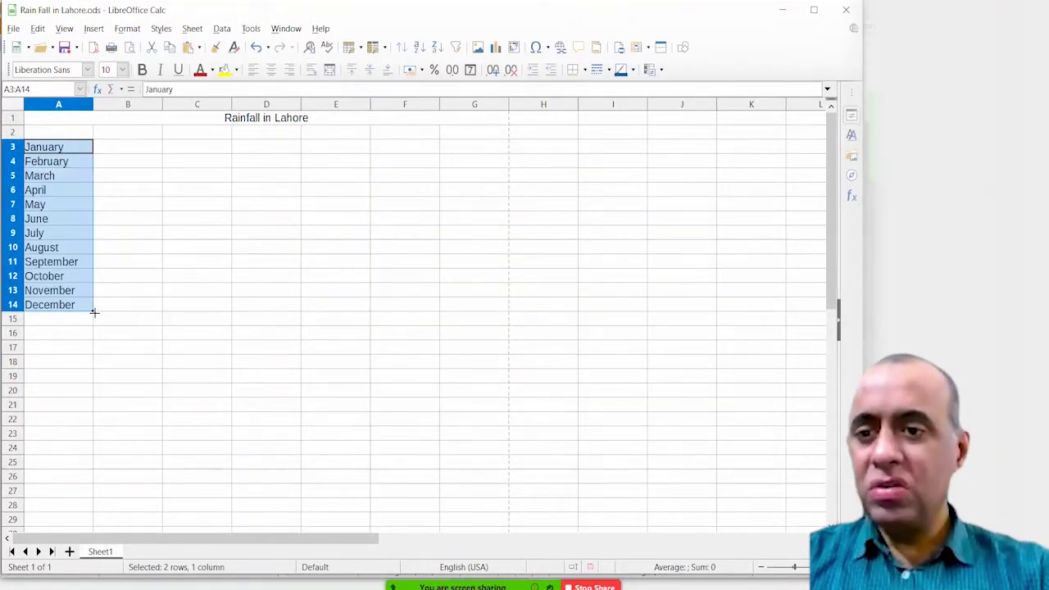
# Step: Check the list of months in A3:A14
pyautogui.click(89, 176)
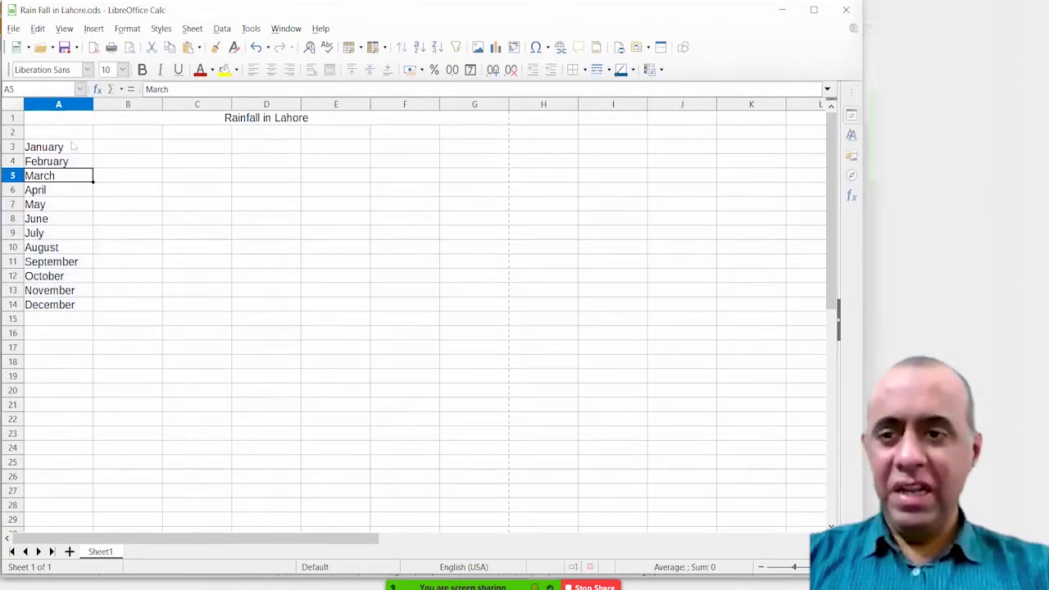
pyautogui.click(72, 146)
pyautogui.hotkey('shift', 'Down')
pyautogui.hotkey('shift', 'Down')
pyautogui.hotkey('shift', 'Down')
pyautogui.hotkey('shift', 'Down')
pyautogui.hotkey('shift', 'Down')
pyautogui.hotkey('shift', 'Down')
pyautogui.hotkey('shift', 'Down')
pyautogui.hotkey('shift', 'Down')
pyautogui.hotkey('shift', 'Down')
pyautogui.hotkey('shift', 'Down')
pyautogui.hotkey('shift', 'Down')
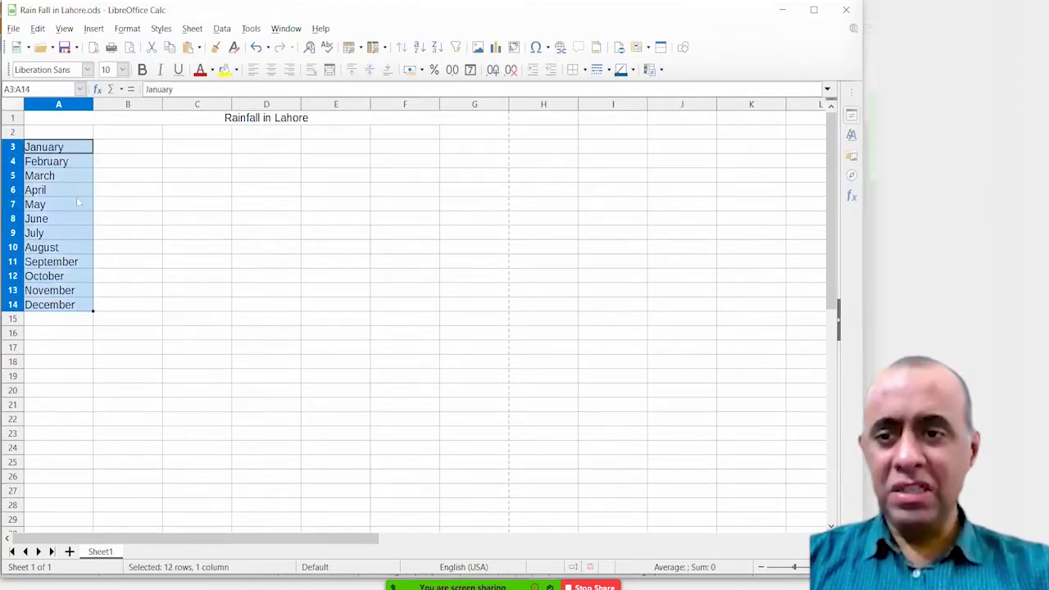
# Step: Enter the area headings Gulberg, Model Town, DHA and Cantt in cells B2 to E2
pyautogui.click(129, 136)
pyautogui.write('G')
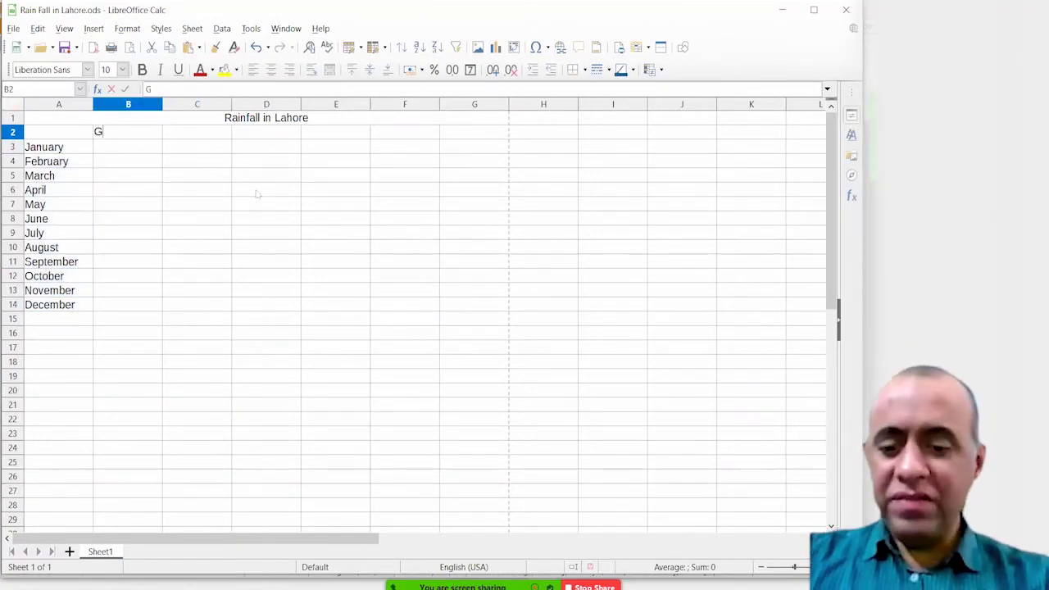
pyautogui.write('ulg=erg')
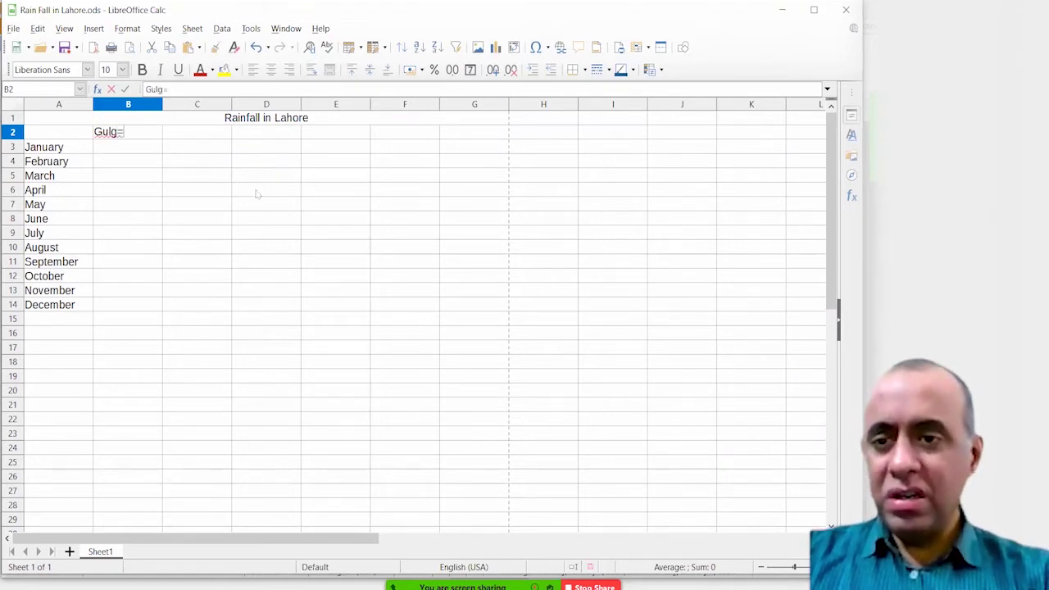
pyautogui.press('Tab')
pyautogui.write('Model Town')
pyautogui.press('Return')
pyautogui.press('Up')
pyautogui.press('Right')
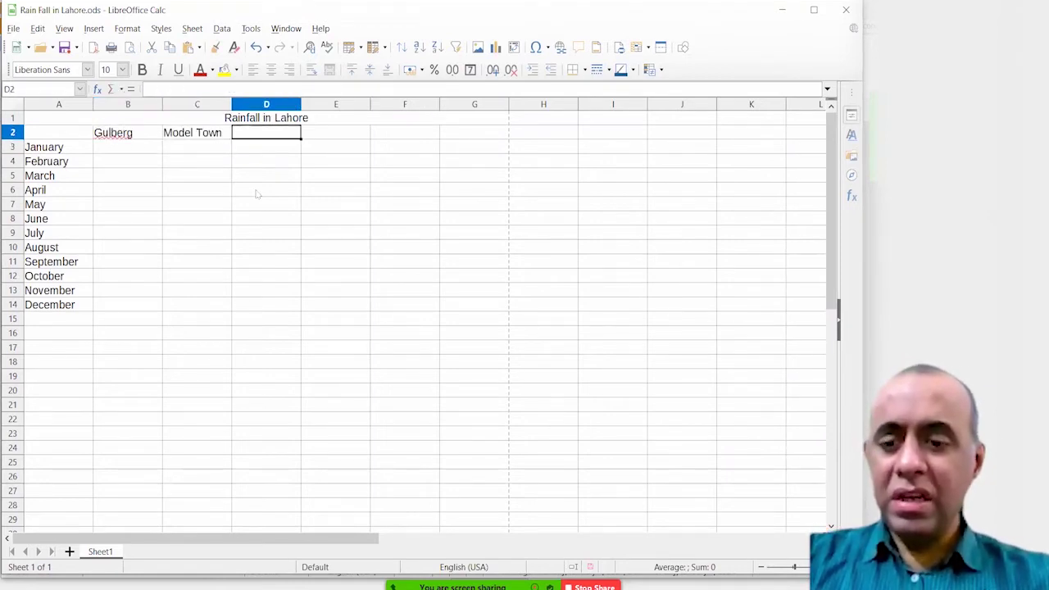
pyautogui.write('DHA')
pyautogui.press('Tab')
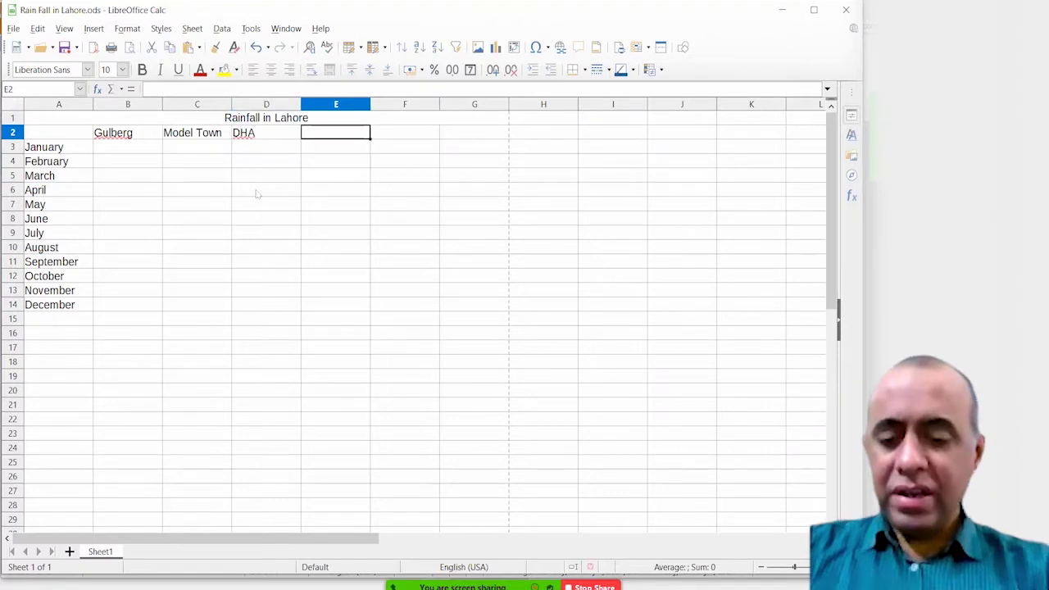
pyautogui.write('Cantt')
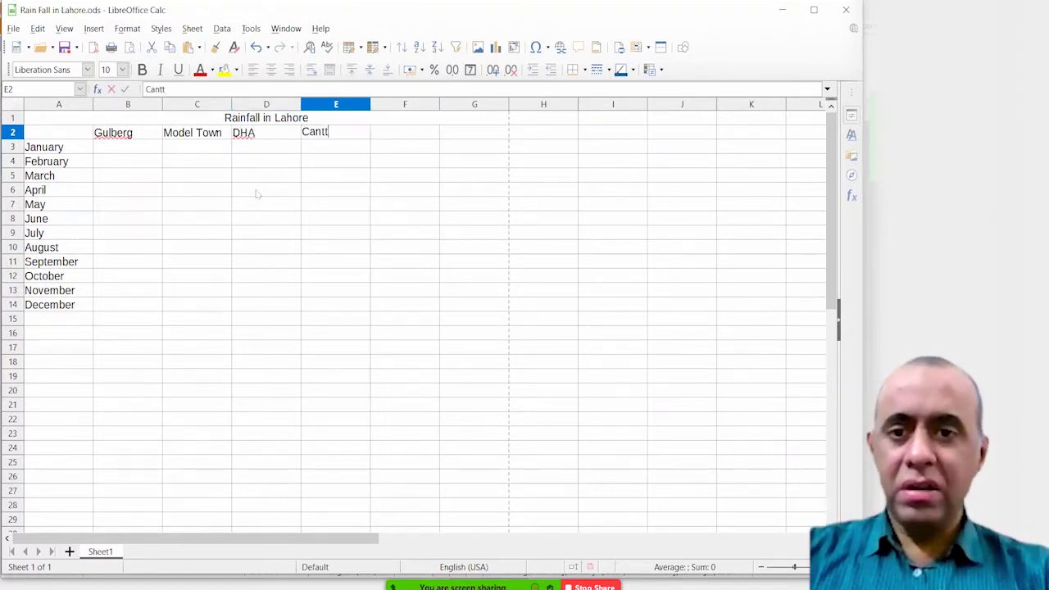
pyautogui.press('Return')
# Step: Add the unit (mm) to the end of the title in the merged cell A1
pyautogui.click(280, 119)
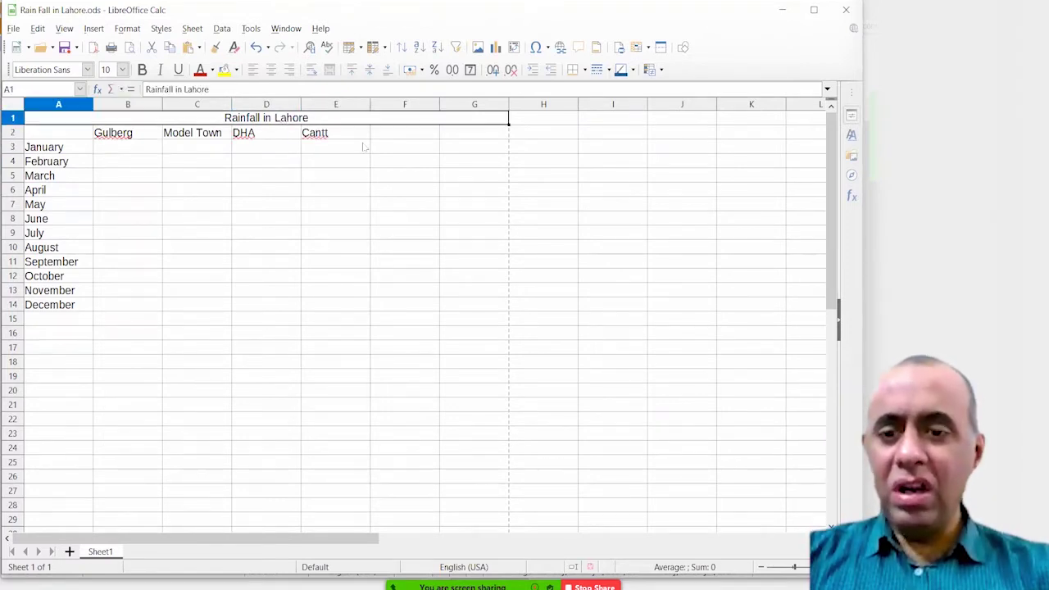
pyautogui.press('F2')
pyautogui.write('(mm)')
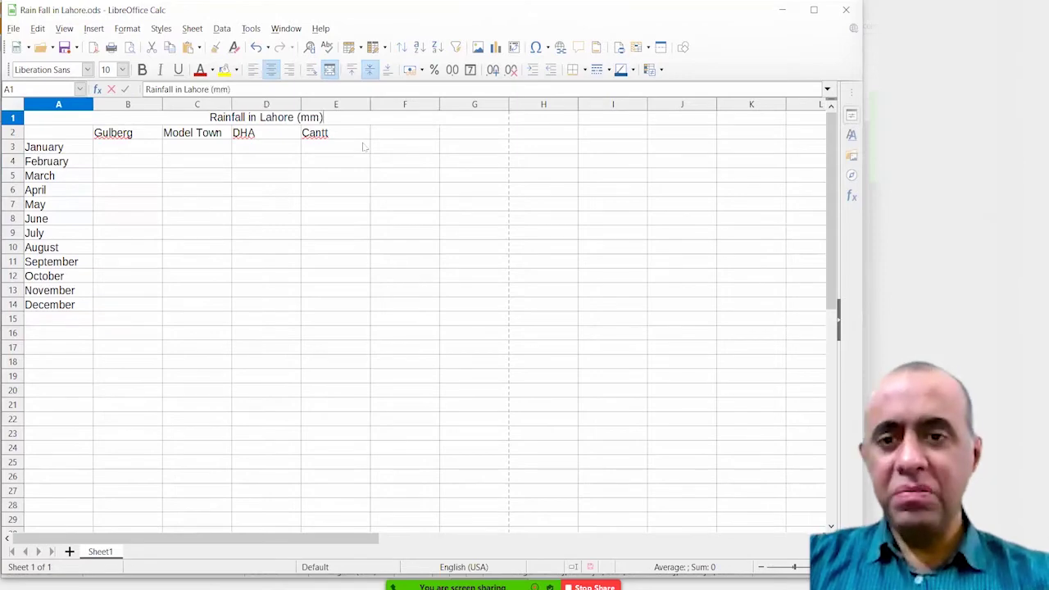
pyautogui.press('Return')
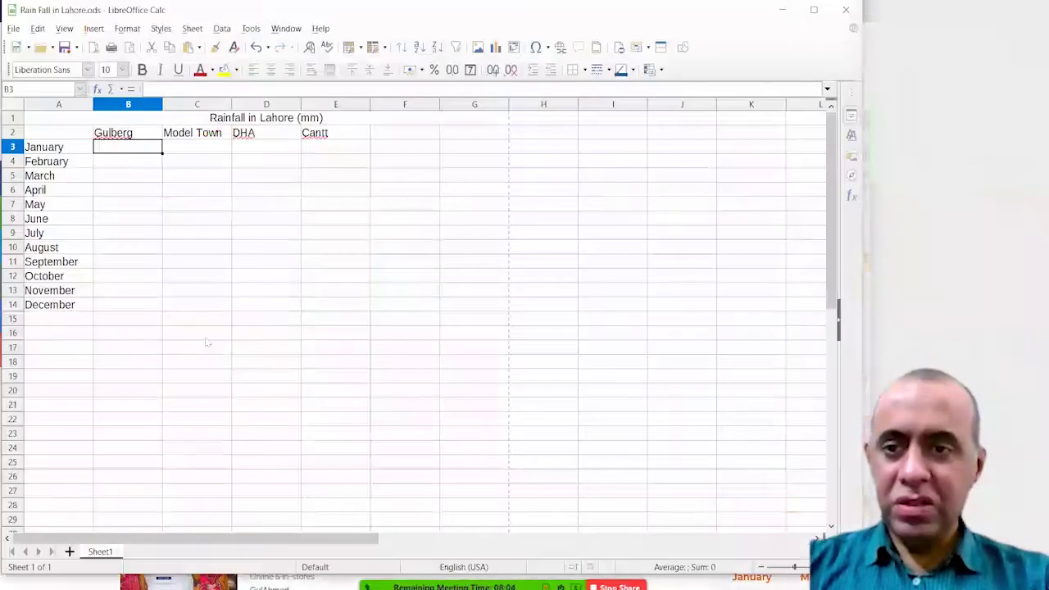
# Step: Enter the Gulberg rainfall for January to May in B3:B7 as 100, 95, 120, 130 and 110
pyautogui.write('100')
pyautogui.press('Return')
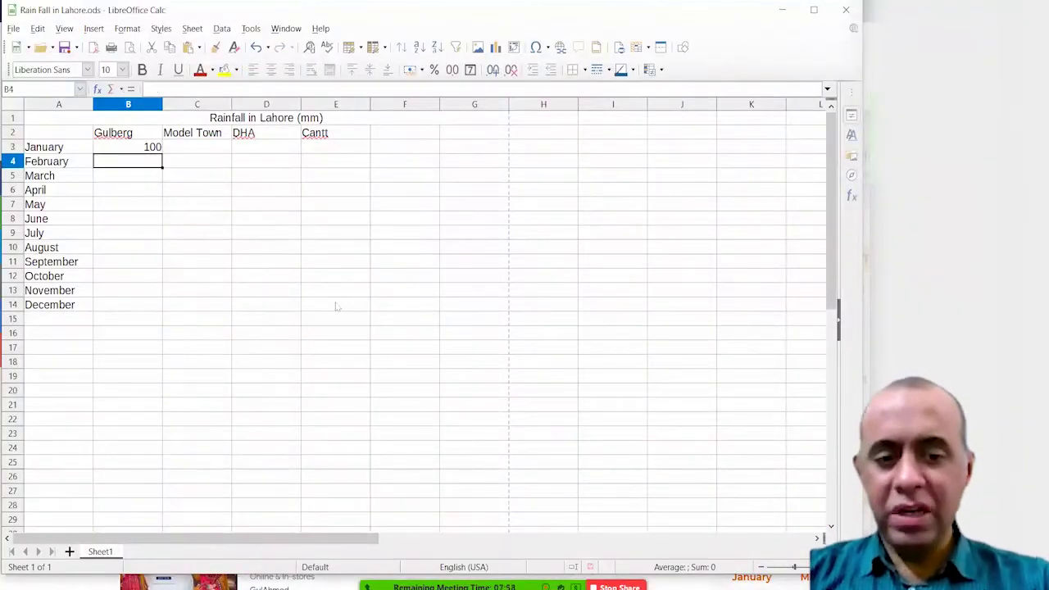
pyautogui.write('95')
pyautogui.press('Return')
pyautogui.write('120')
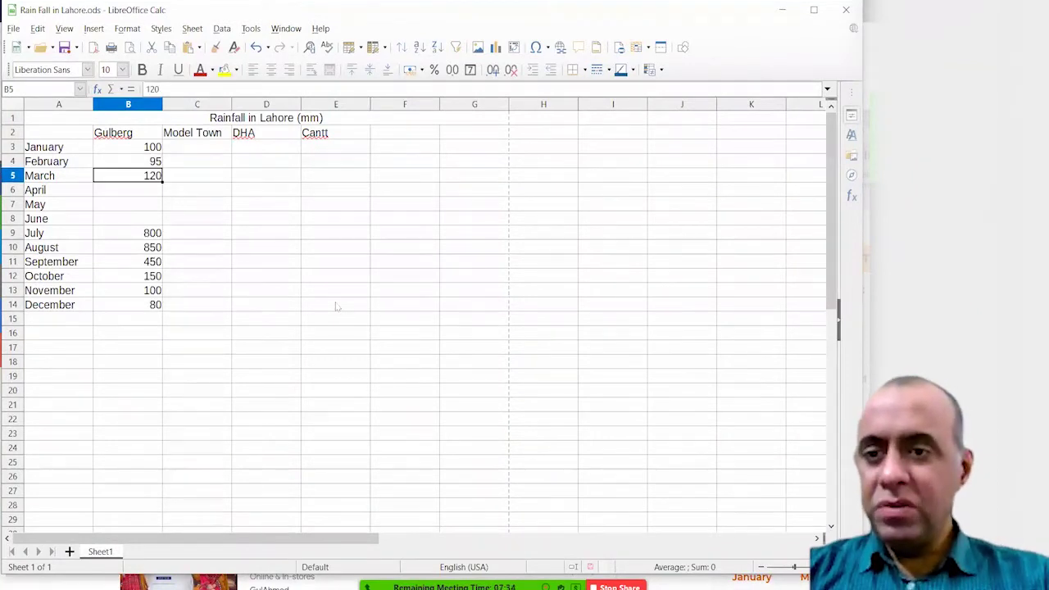
pyautogui.press('Return')
pyautogui.write('130')
pyautogui.press('Return')
pyautogui.write('110')
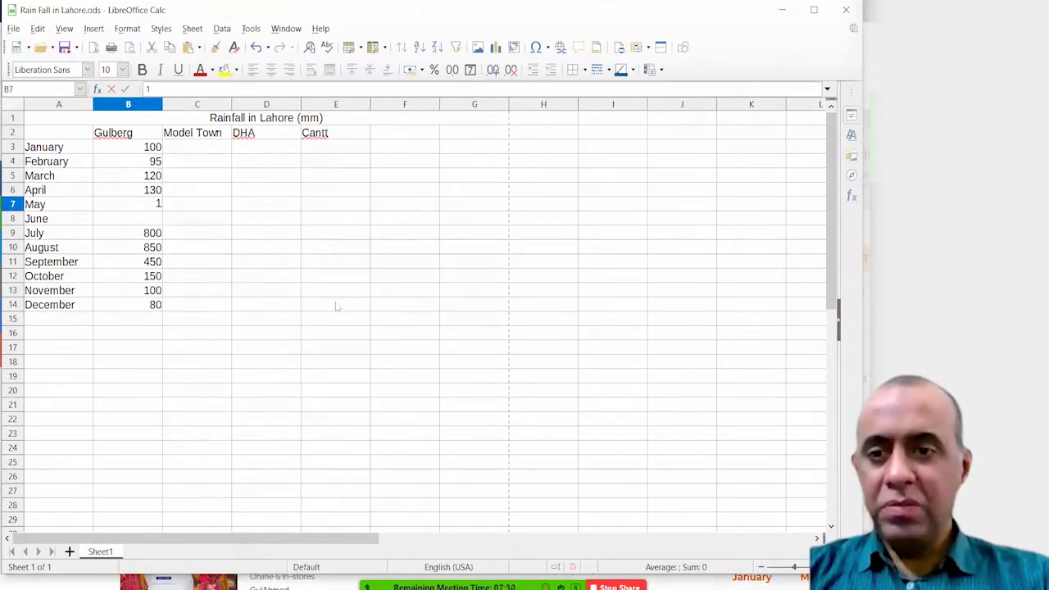
pyautogui.press('Return')
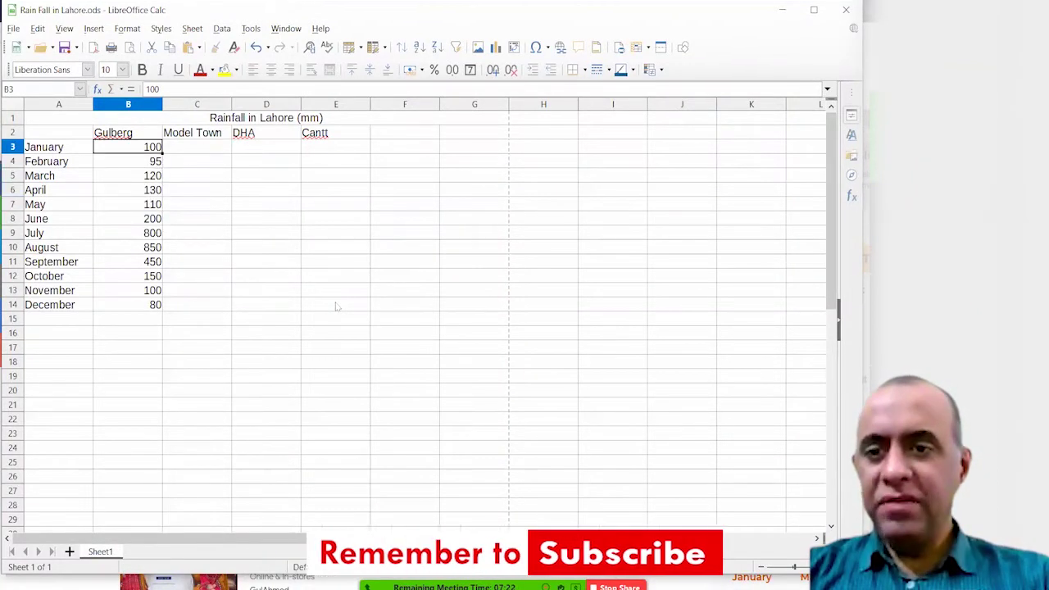
# Step: Look over the Gulberg rainfall values and go to the January cell under Model Town, C3
pyautogui.hotkey('shift', 'Down')
pyautogui.hotkey('shift', 'Down')
pyautogui.hotkey('shift', 'Down')
pyautogui.hotkey('shift', 'Down')
pyautogui.hotkey('shift', 'Down')
pyautogui.hotkey('shift', 'Down')
pyautogui.press('Right')
pyautogui.hotkey('ctrl', 'Up')
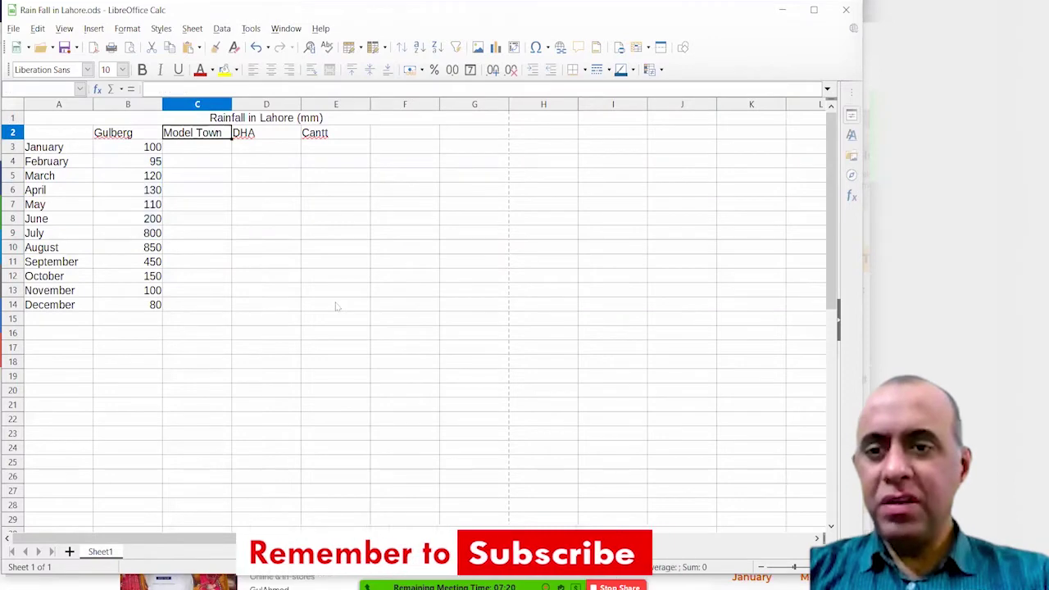
pyautogui.press('Down')
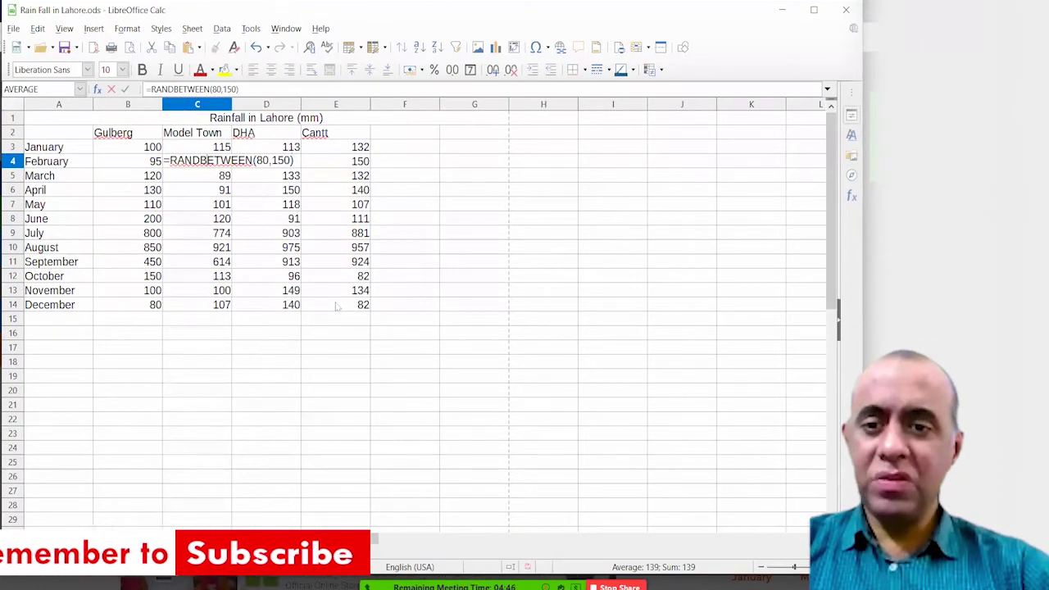
# Step: Examine the bottom and top arguments of the RANDBETWEEN formula in C4
pyautogui.press('Left')
pyautogui.press('Left')
pyautogui.press('Left')
pyautogui.press('Left')
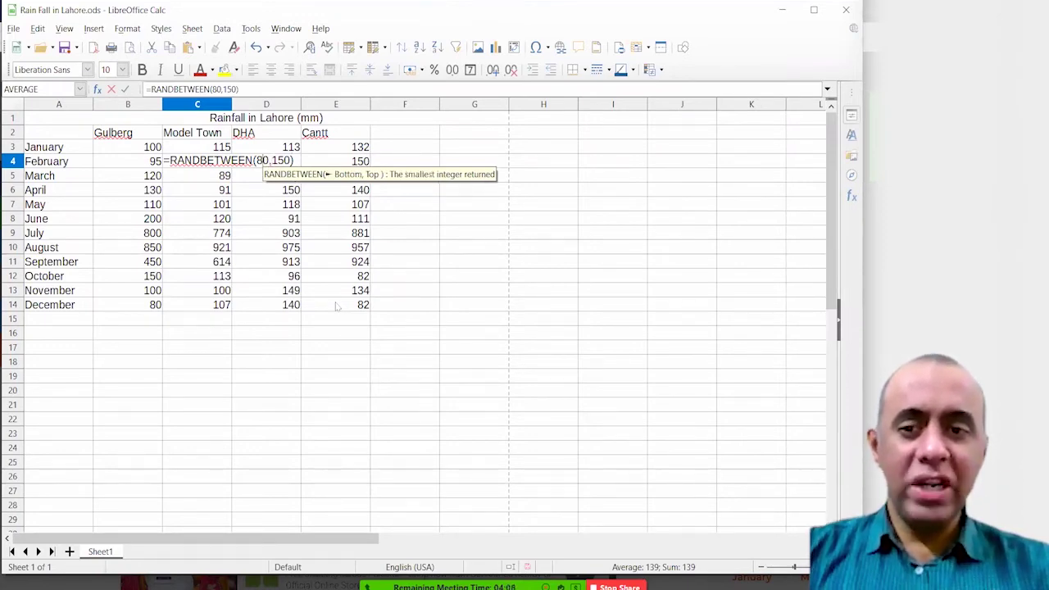
pyautogui.press('Right')
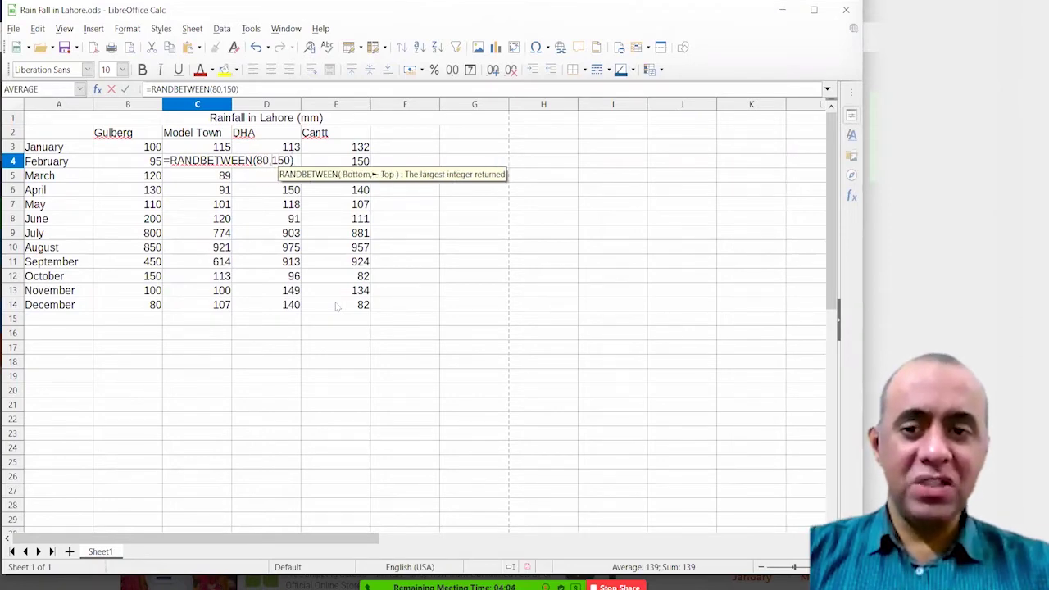
pyautogui.press('Left')
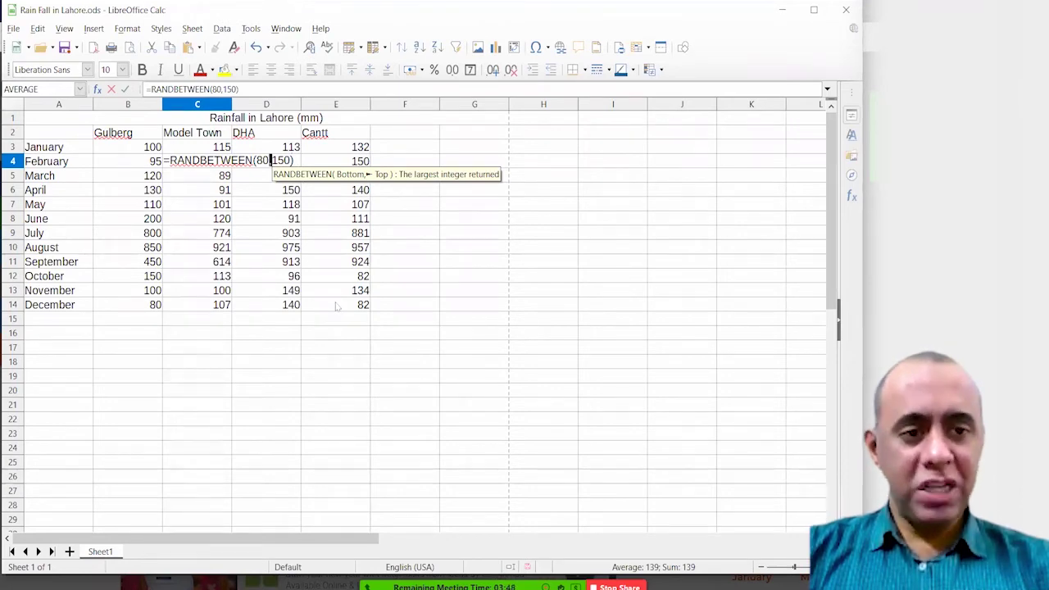
pyautogui.press('Return')
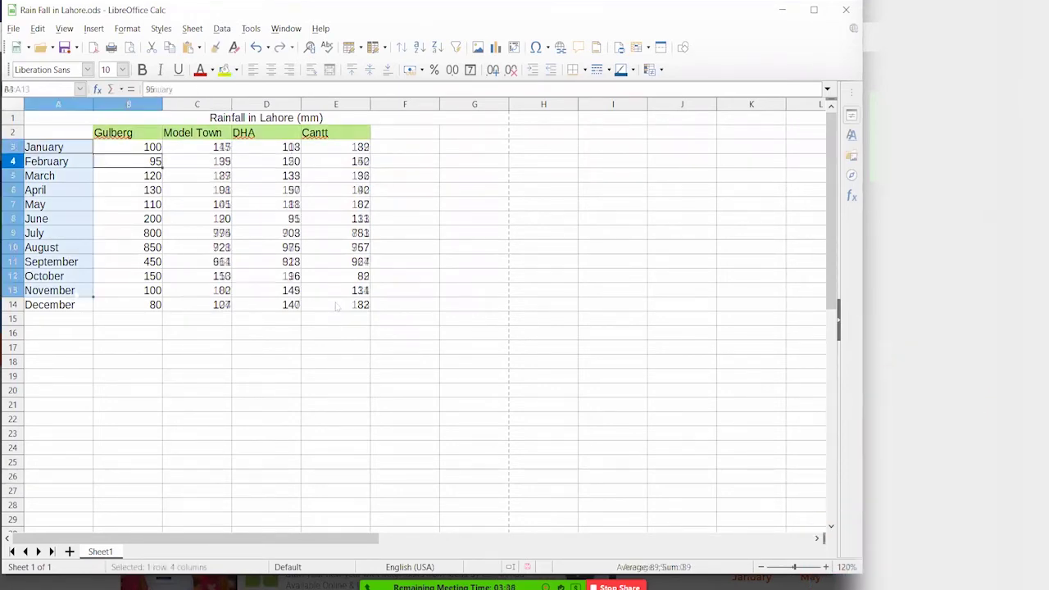
# Step: Fill the month labels in A3:A14 with yellow and the title cell in row 1 with pink
pyautogui.moveTo(71, 305); pyautogui.dragTo(71, 305)
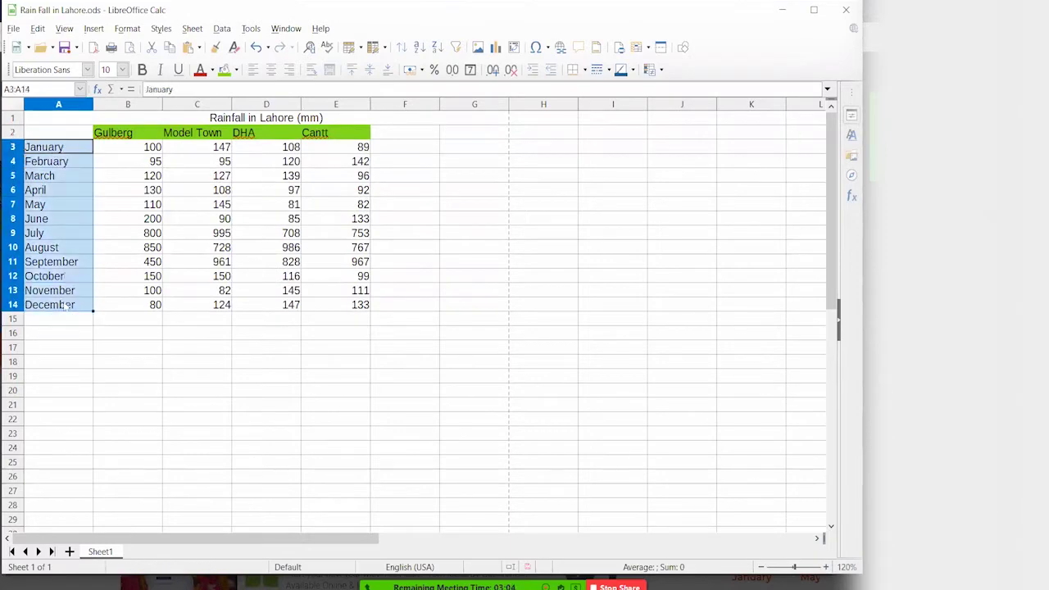
pyautogui.click(236, 69)
pyautogui.click(236, 209)
pyautogui.click(397, 145)
pyautogui.click(317, 119)
pyautogui.click(236, 70)
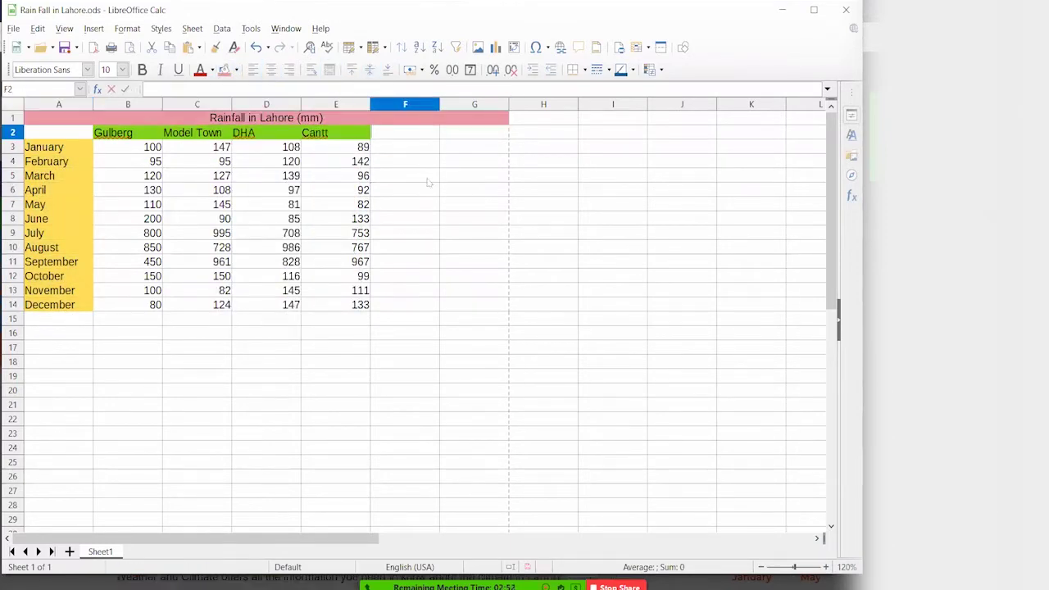
# Step: Enter the heading Monthly Average in F2 and widen column F to fit it
pyautogui.write('Monthly Average')
pyautogui.press('Return')
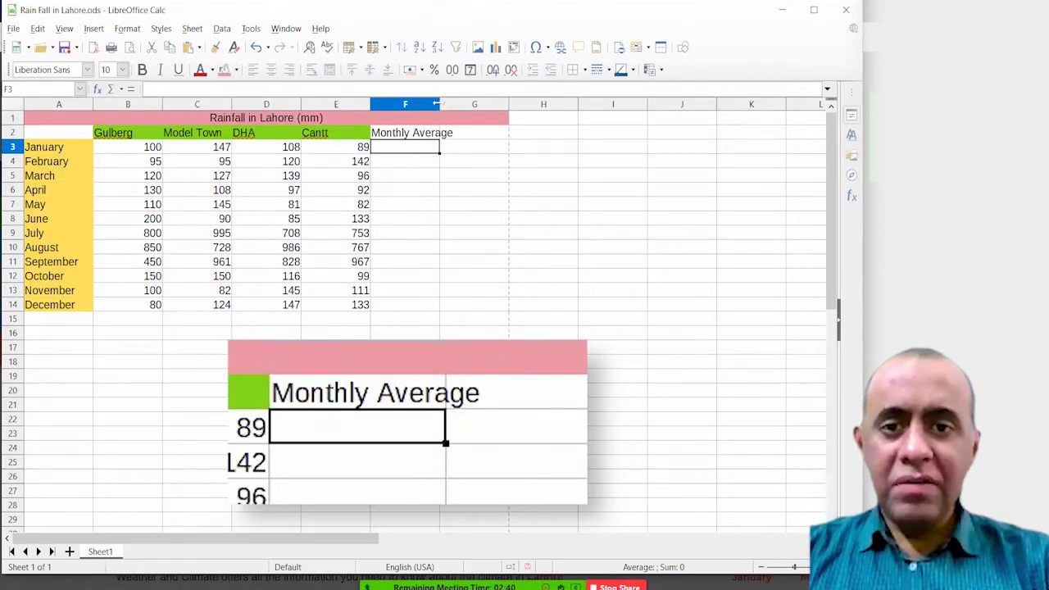
pyautogui.moveTo(441, 105); pyautogui.dragTo(462, 105)
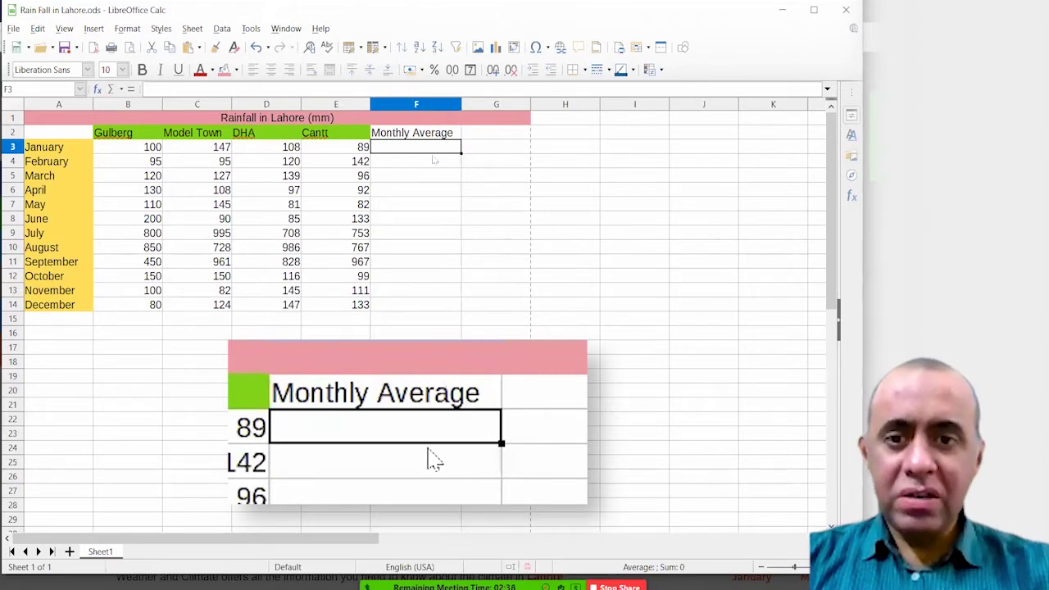
# Step: Calculate January's monthly average in F3 with the formula =AVERAGE(B3:E3)
pyautogui.write('=ave')
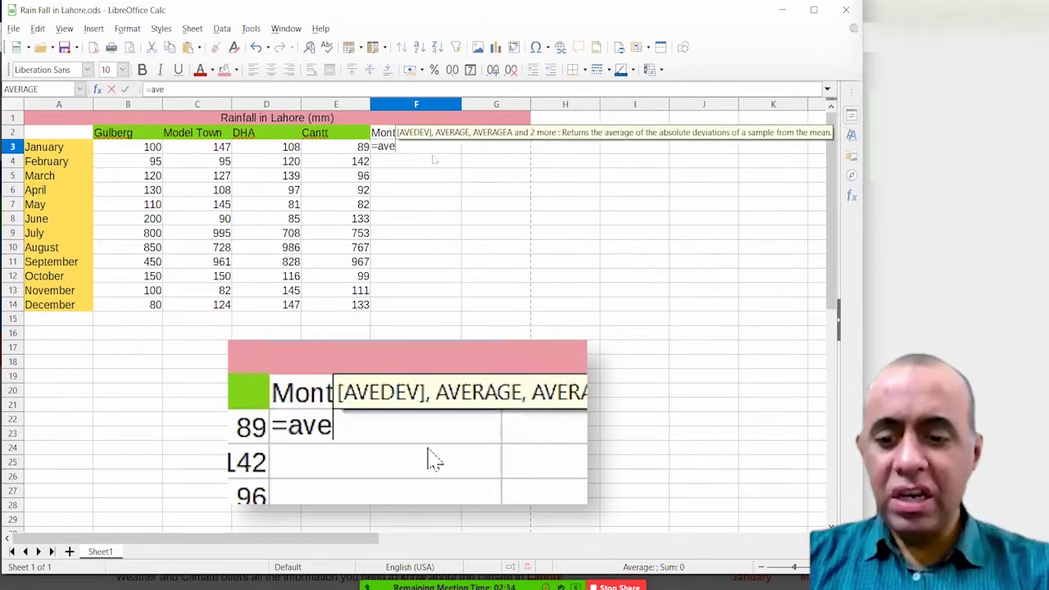
pyautogui.write('rage(')
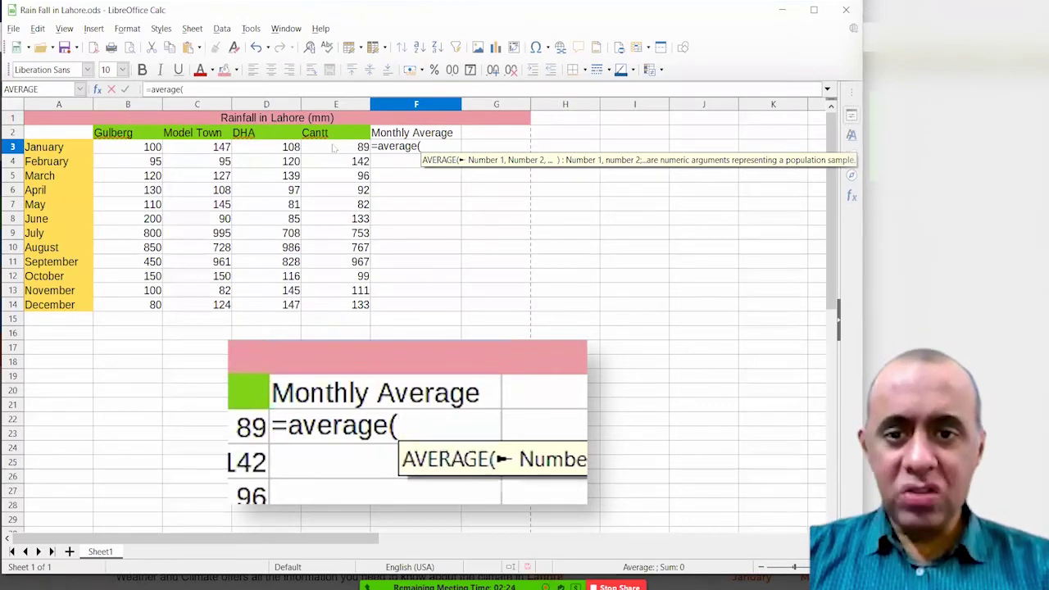
pyautogui.write('b3')
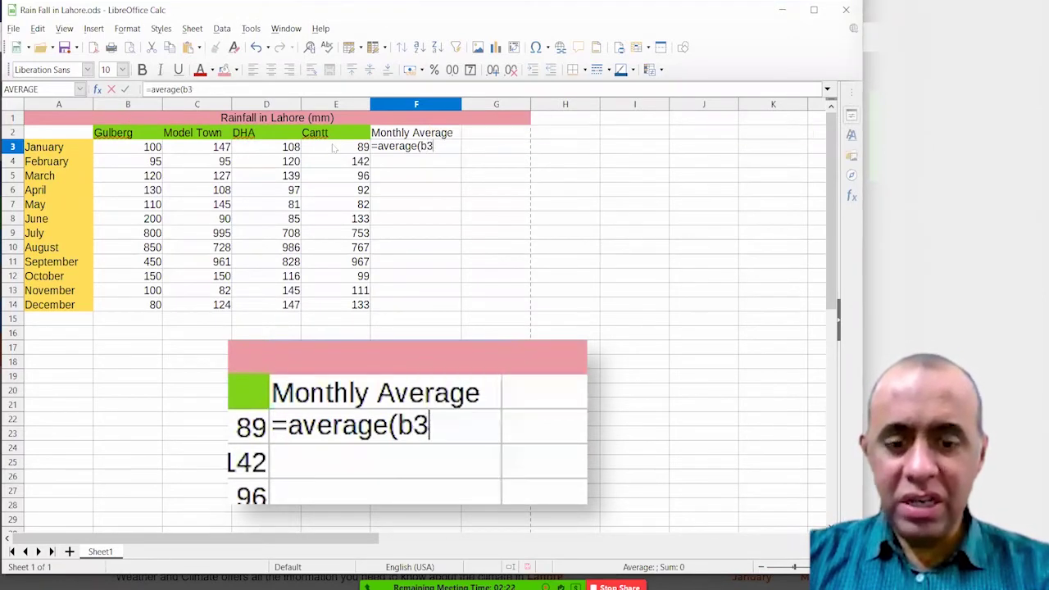
pyautogui.write(':')
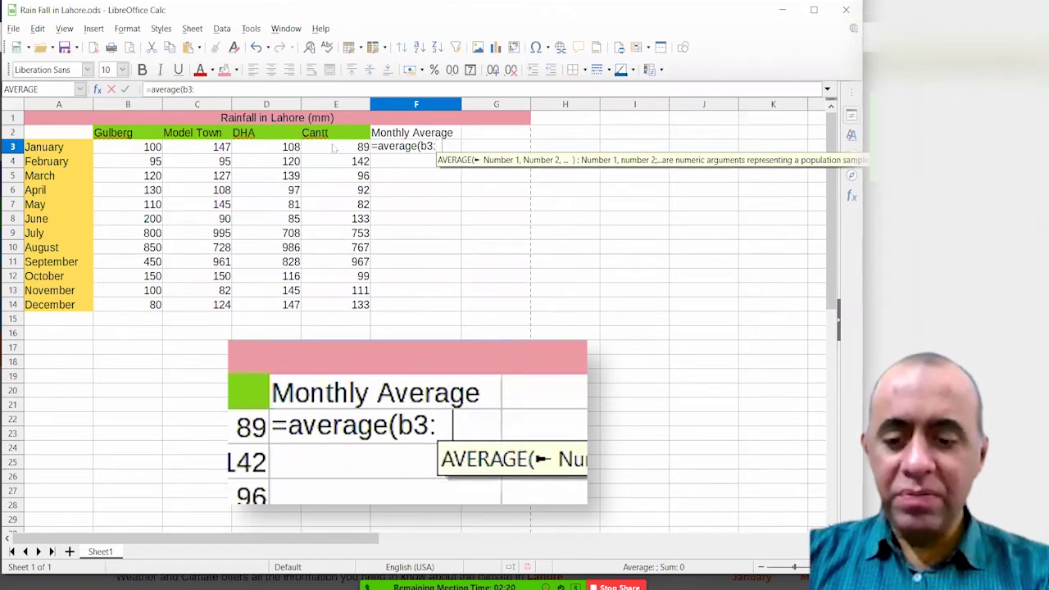
pyautogui.write('e3)')
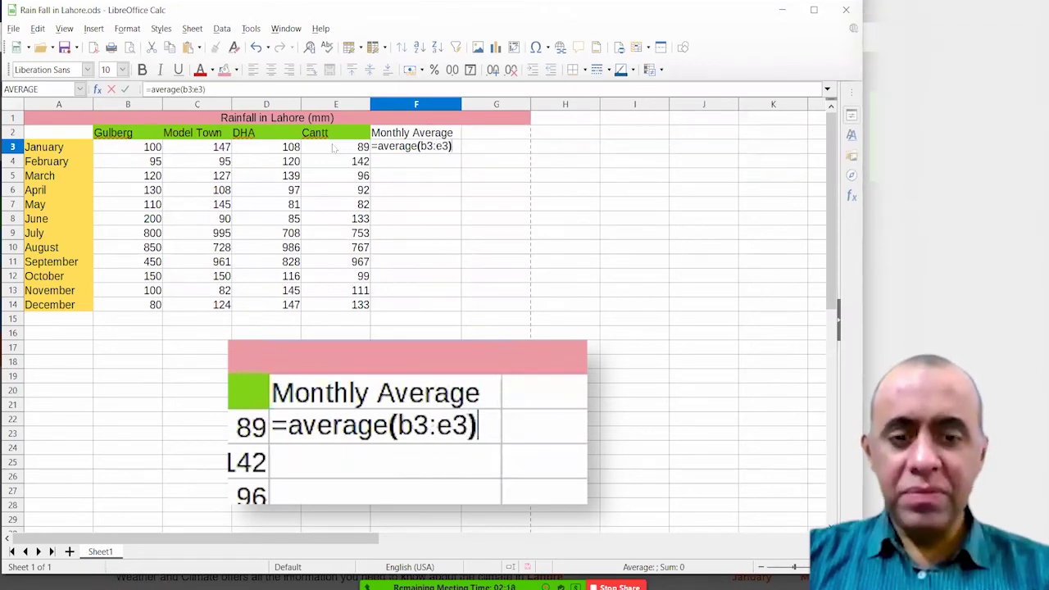
pyautogui.press('Return')
# Step: Examine the cell range referenced by January's AVERAGE formula in F3
pyautogui.press('F2')
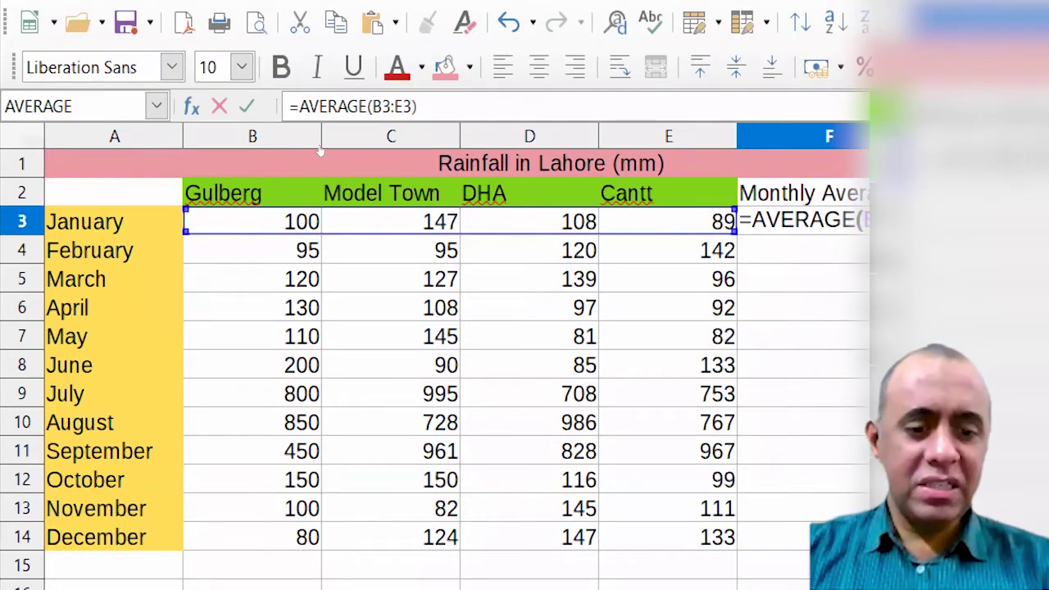
pyautogui.press('Return')
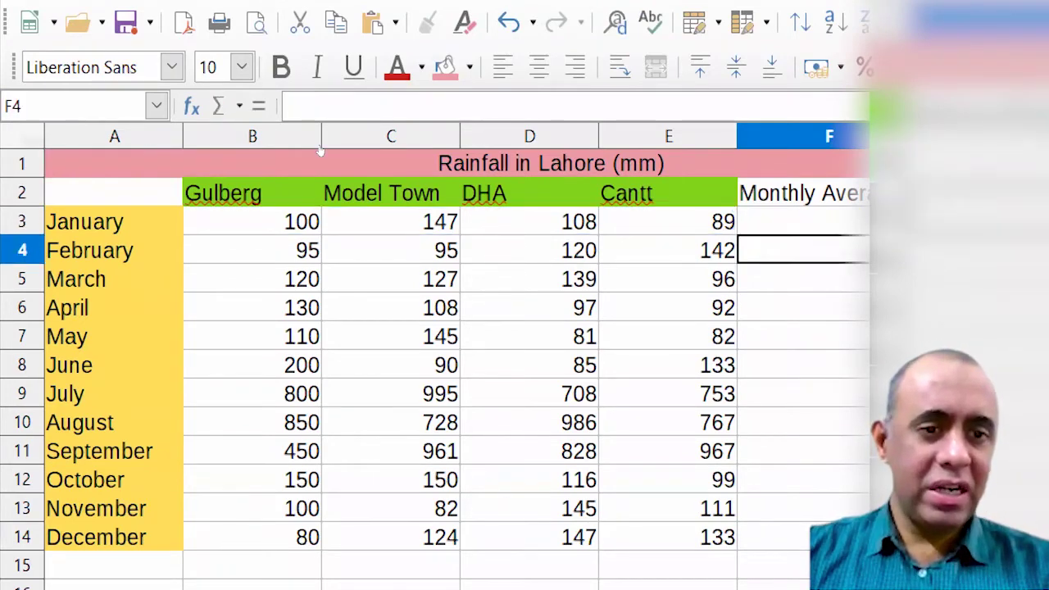
pyautogui.press('Up')
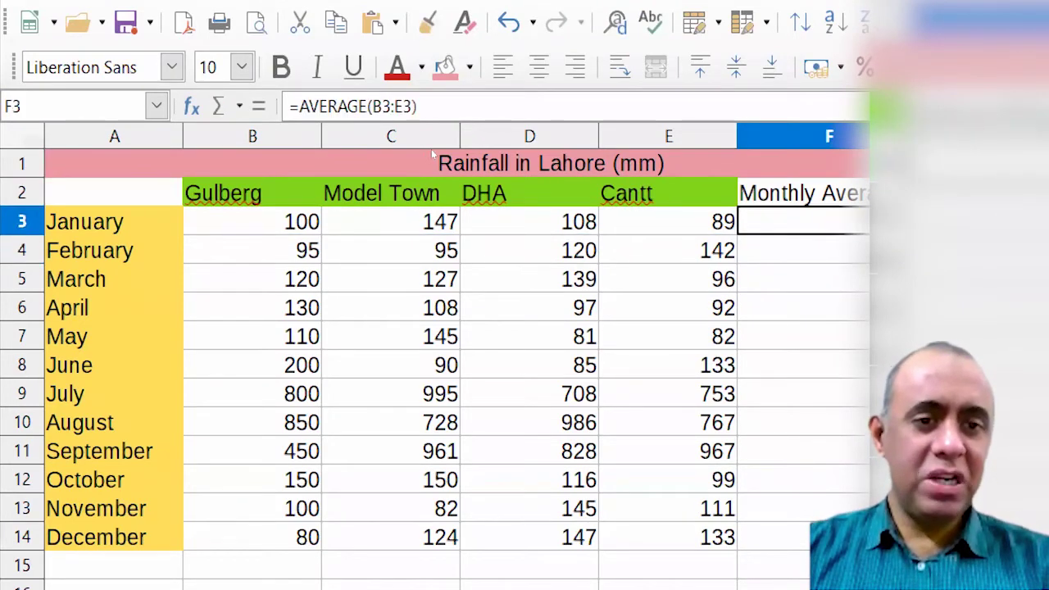
pyautogui.press('F2')
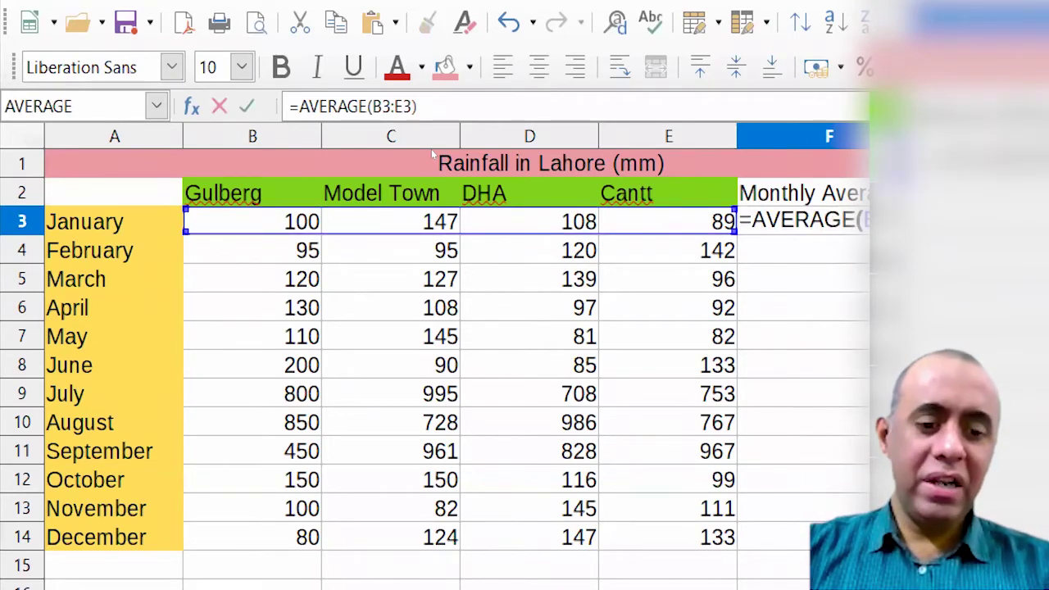
pyautogui.press('Return')
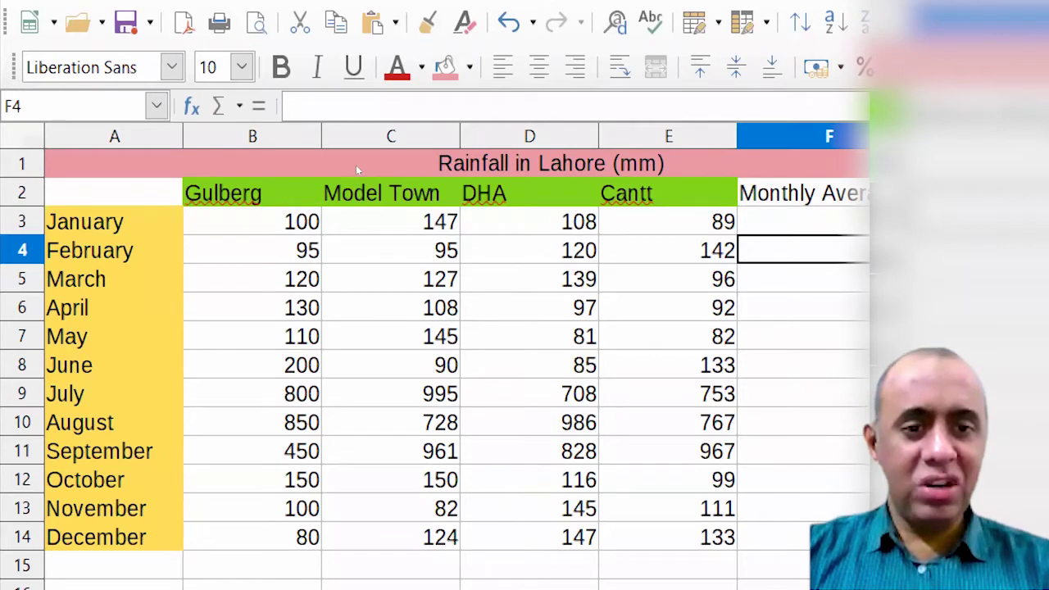
# Step: Highlight February's rainfall values in B4:E4 to check the range to average, and return to F4
pyautogui.press('Left')
pyautogui.hotkey('shift', 'Left')
pyautogui.hotkey('shift', 'Left')
pyautogui.hotkey('shift', 'Up')
pyautogui.hotkey('shift', 'Down')
pyautogui.hotkey('shift', 'Left')
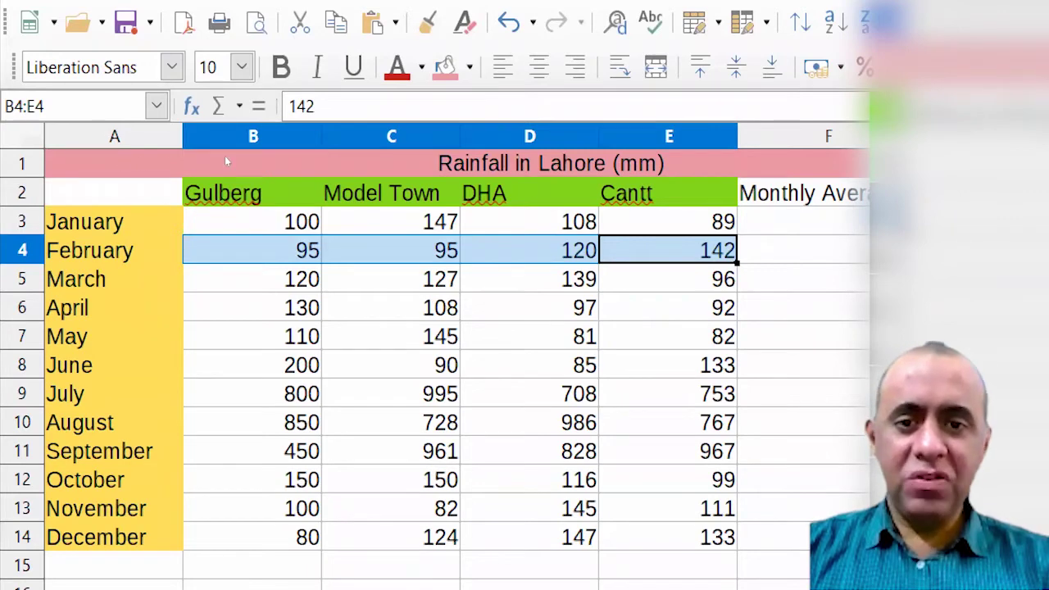
pyautogui.press('Right')
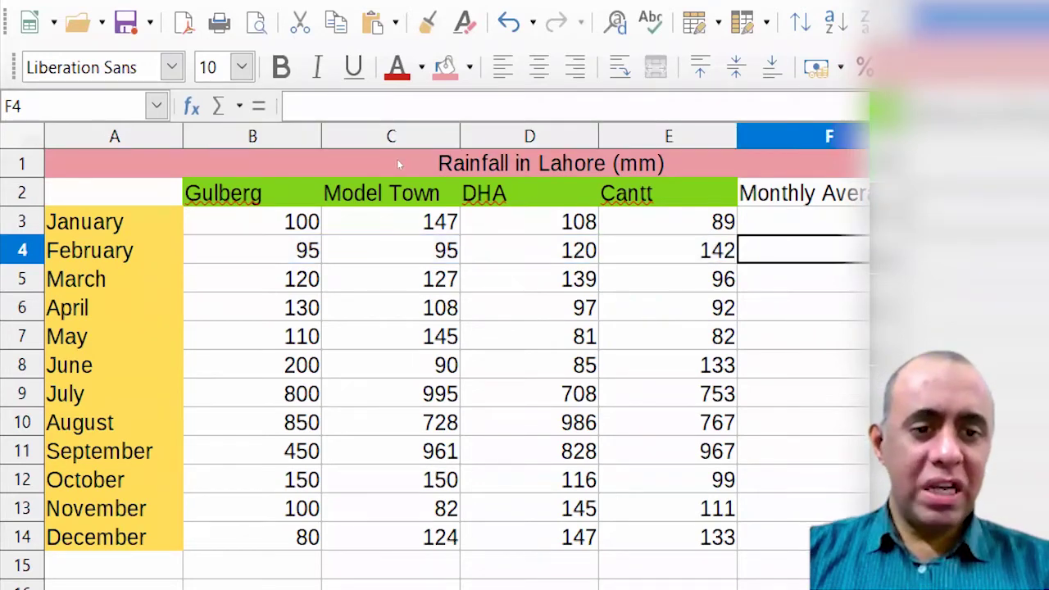
# Step: Calculate February's monthly average in F4 with =AVERAGE(B4:E4), picking the range directly in the sheet
pyautogui.write('=')
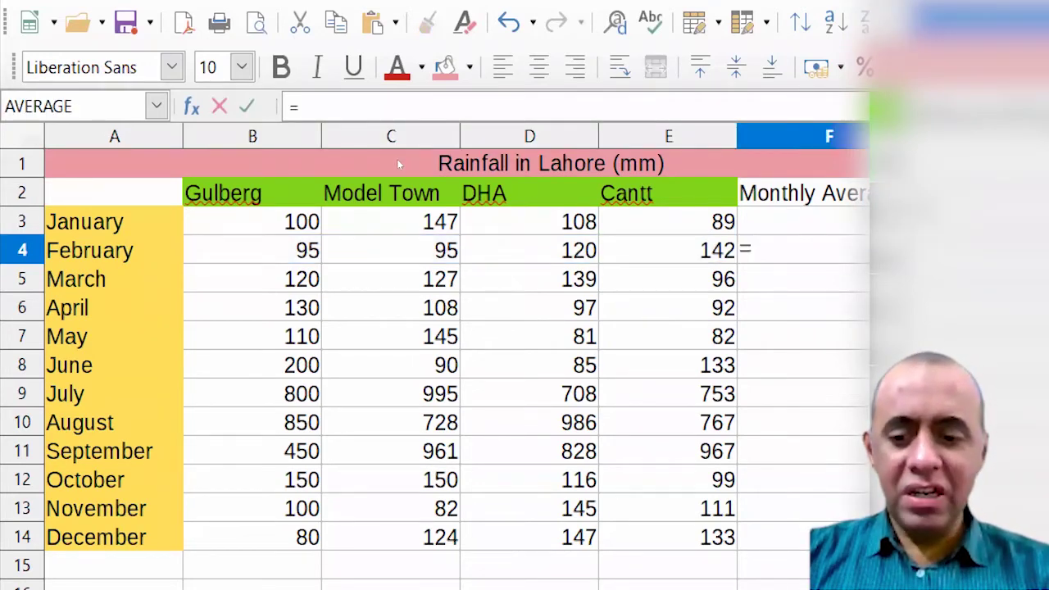
pyautogui.write('avera')
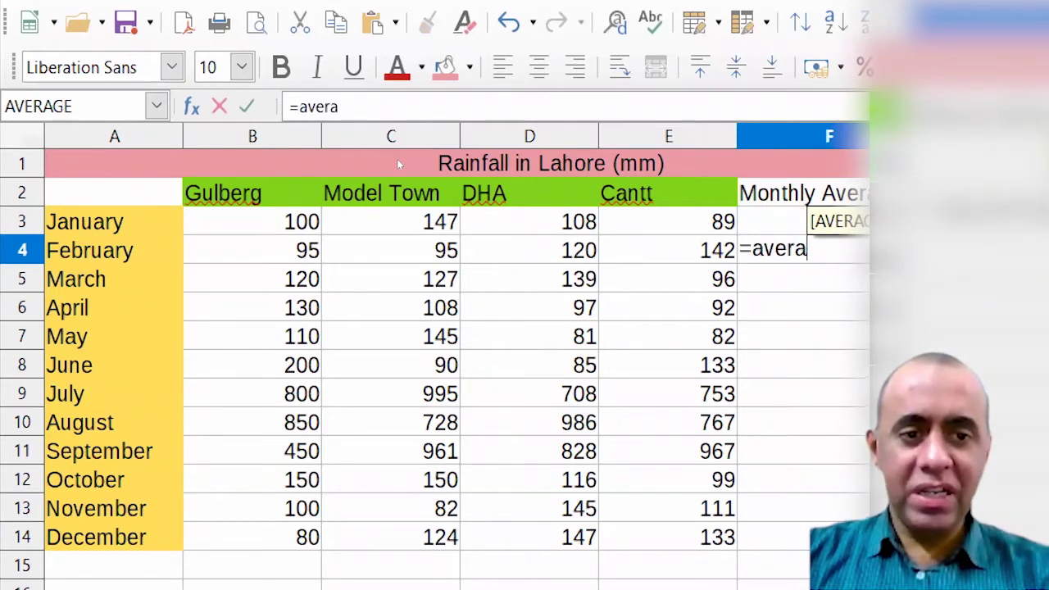
pyautogui.write('ge(')
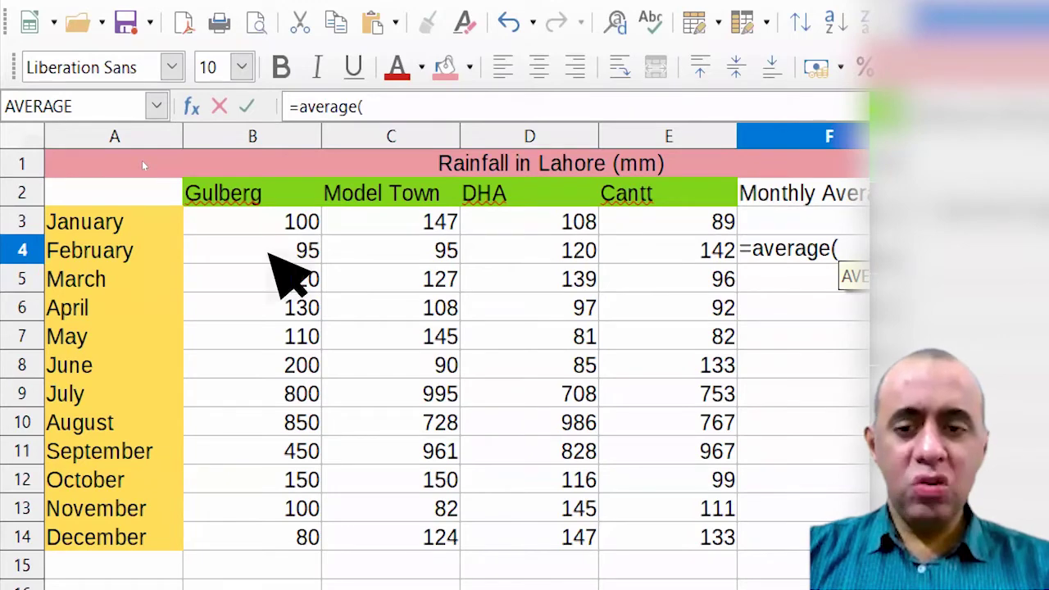
pyautogui.click(271, 254)
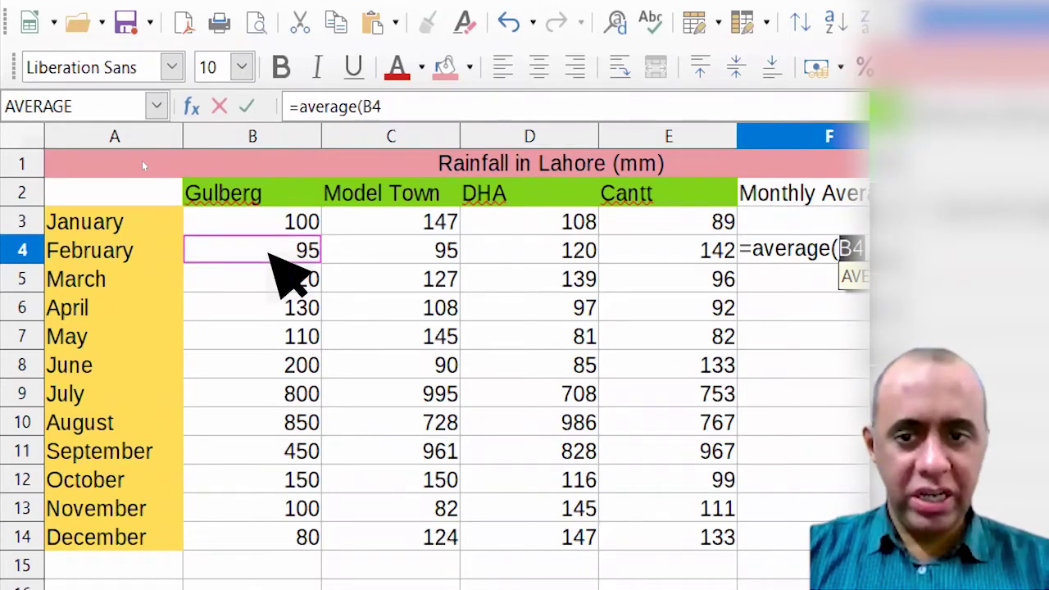
pyautogui.moveTo(269, 253); pyautogui.dragTo(692, 253)
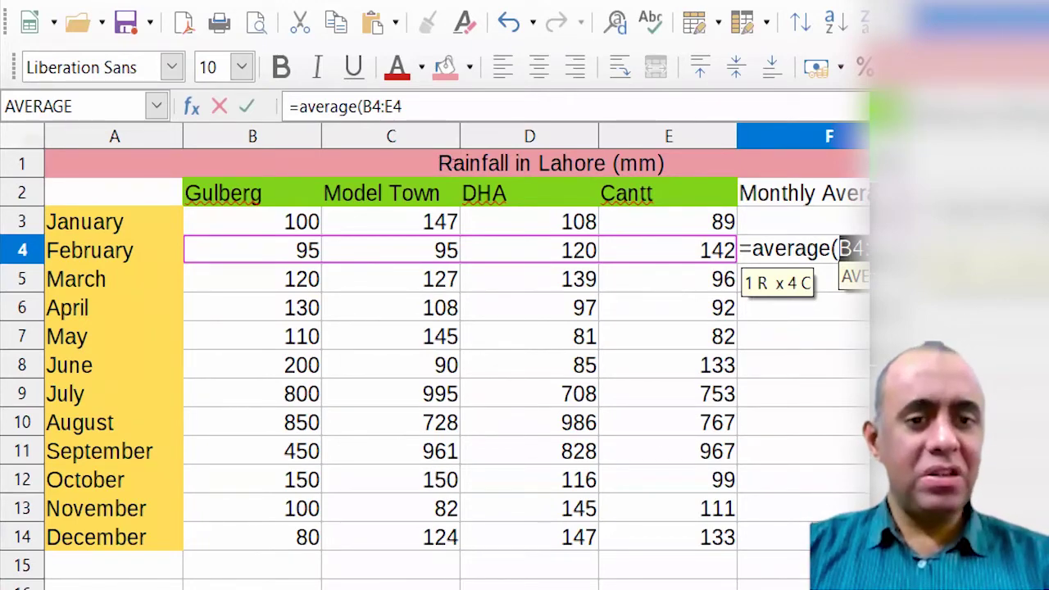
pyautogui.press('Return')
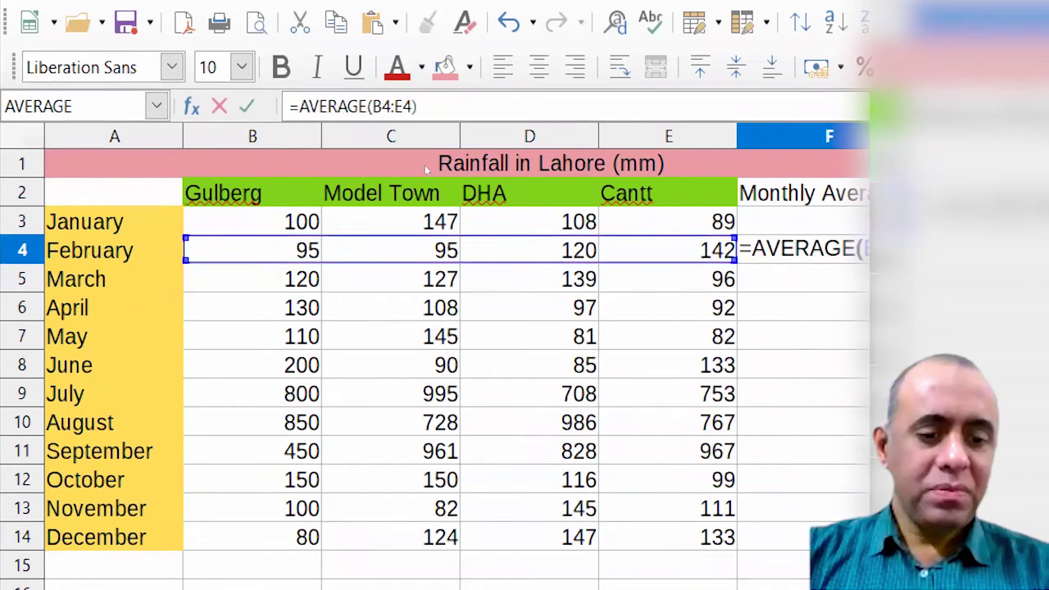
pyautogui.press('Return')
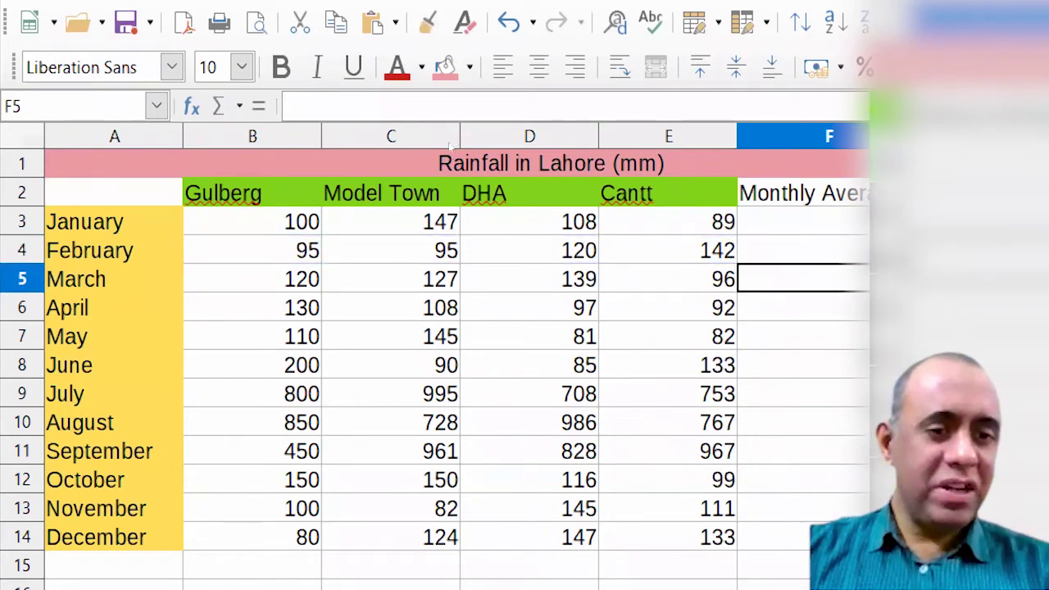
# Step: Fill January's AVERAGE formula from F3 down through December in F14
pyautogui.press('Up')
pyautogui.press('Up')
pyautogui.hotkey('shift', 'Down')
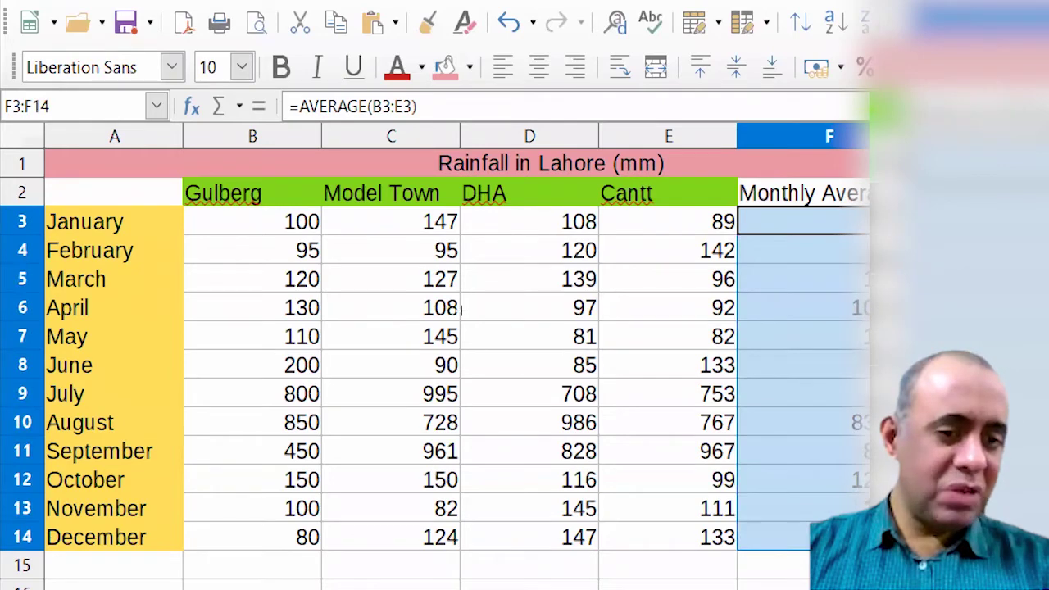
# Step: Examine the AVERAGE formulas copied down column F and the row range each one references
pyautogui.press('Down')
pyautogui.press('Down')
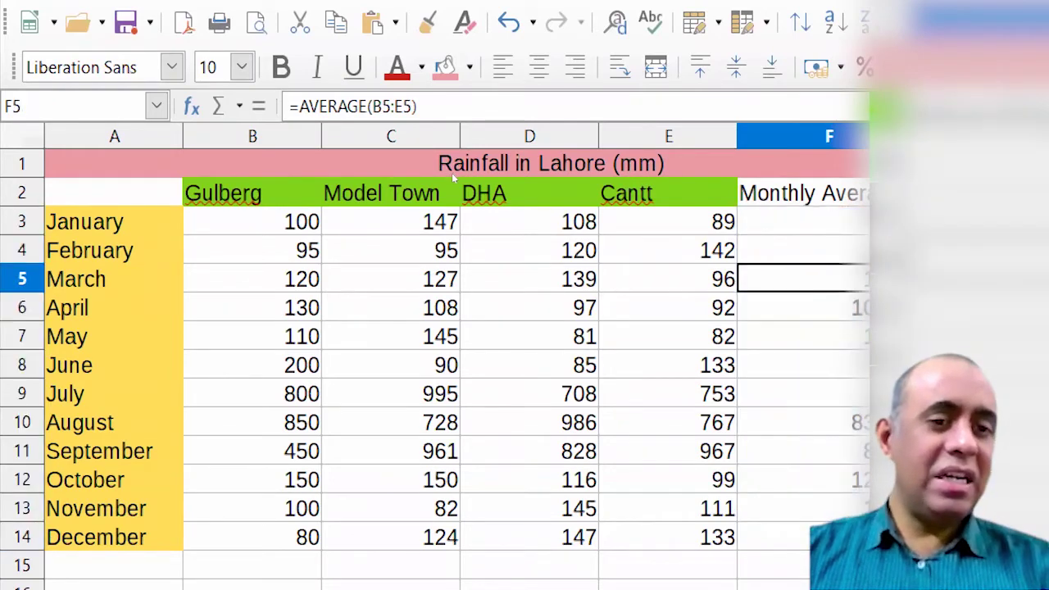
pyautogui.press('Down')
pyautogui.press('Down')
pyautogui.press('Down')
pyautogui.press('Down')
pyautogui.press('Down')
pyautogui.press('Down')
pyautogui.press('F2')
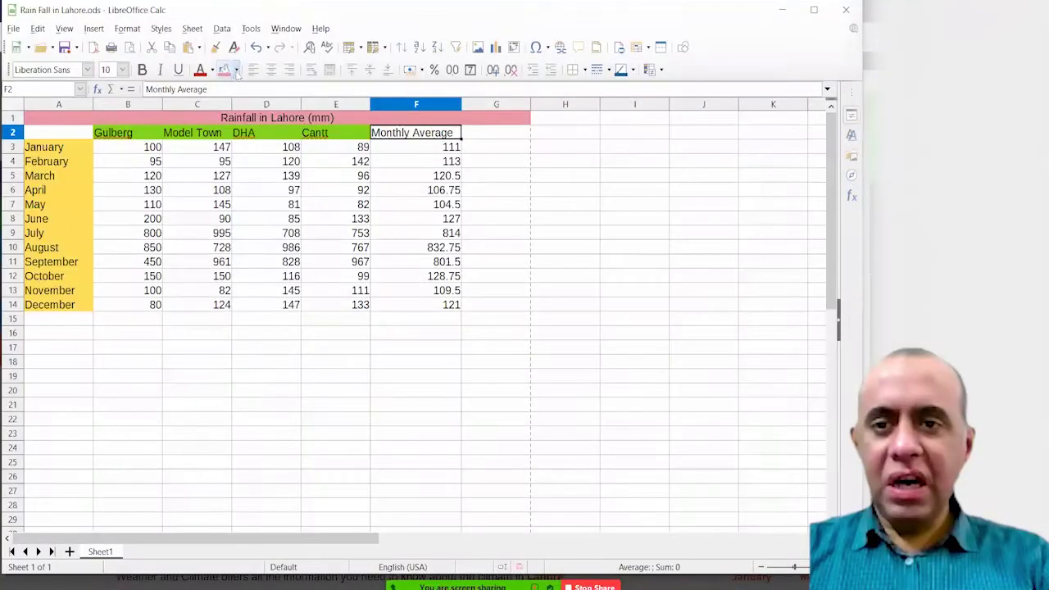
# Step: Fill the Monthly Average heading in F2 with the same green as the area headings
pyautogui.click(236, 70)
pyautogui.click(351, 164)
pyautogui.click(427, 176)
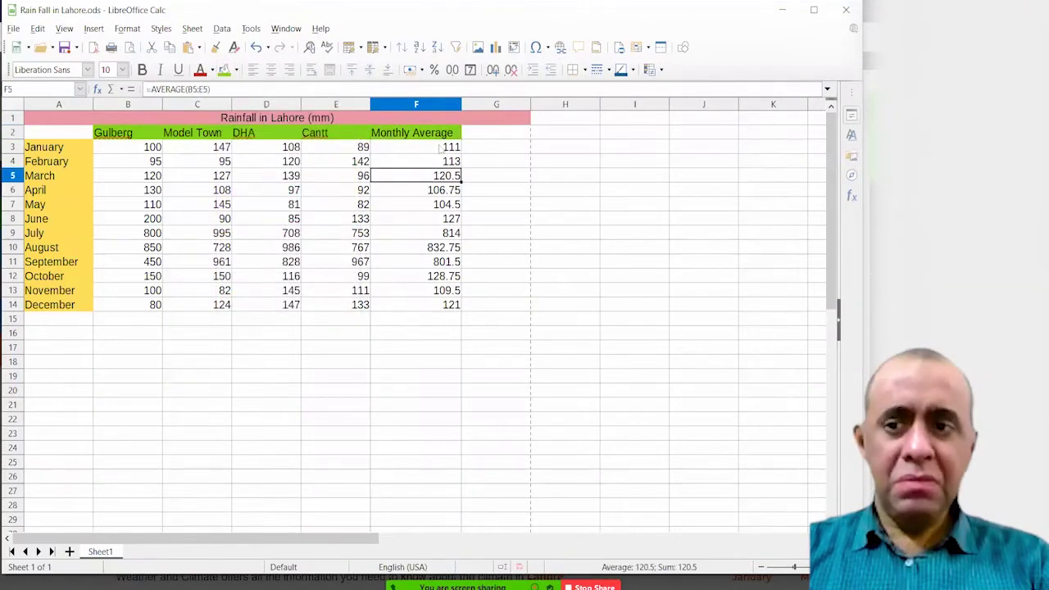
# Step: Look over the calculated monthly averages in column F, starting from January in F3
pyautogui.click(440, 147)
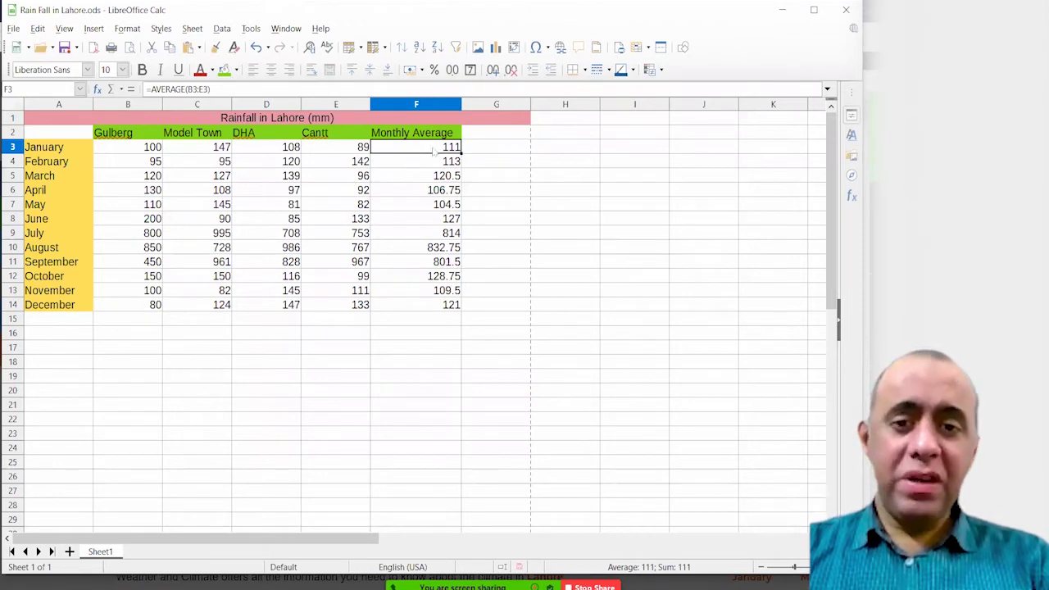
pyautogui.moveTo(435, 153); pyautogui.dragTo(450, 205)
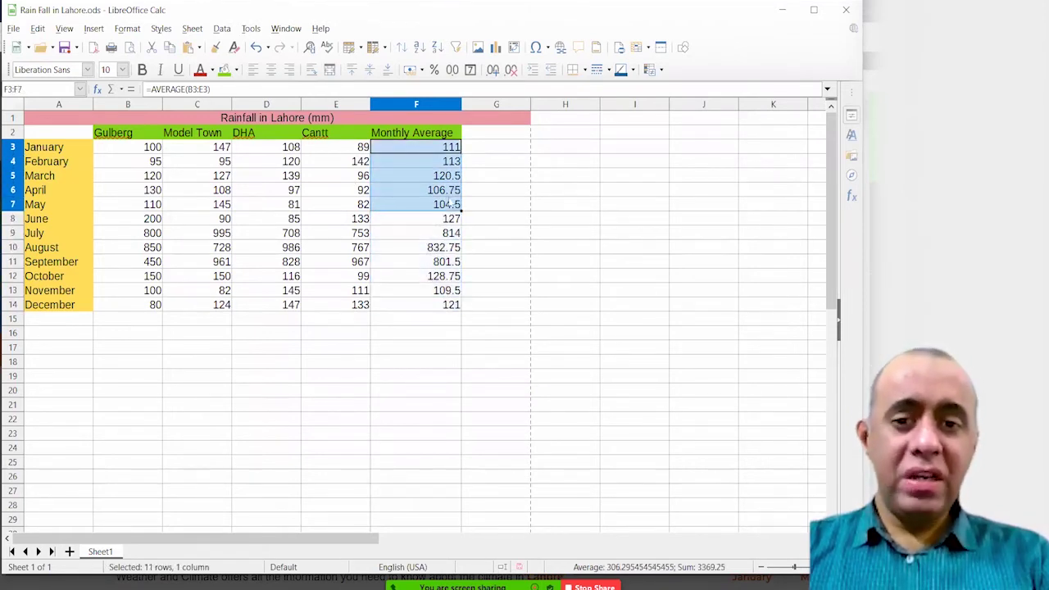
pyautogui.click(450, 204)
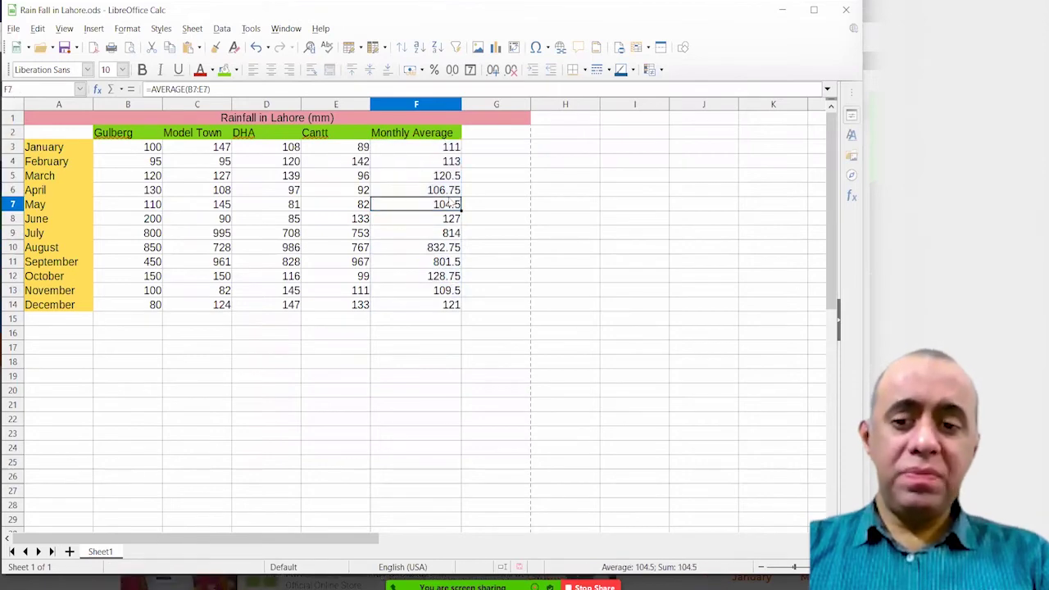
# Step: Enter the heading Intensity in G2 and give it the green fill of the other headings
pyautogui.click(493, 132)
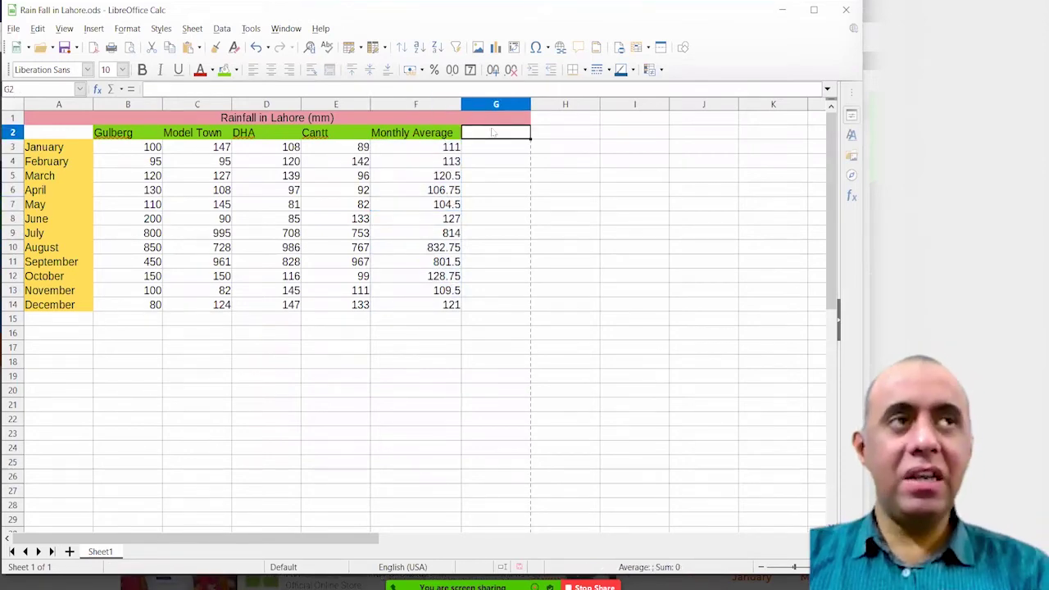
pyautogui.write('H')
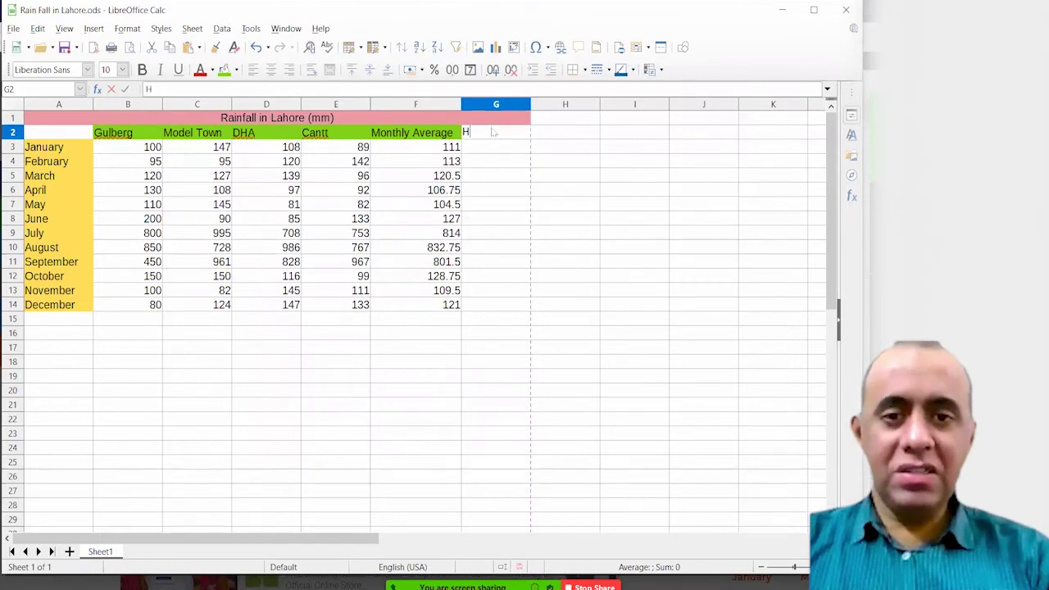
pyautogui.write('ealt')
pyautogui.press('BackSpace')
pyautogui.press('BackSpace')
pyautogui.press('BackSpace')
pyautogui.press('BackSpace')
pyautogui.press('BackSpace')
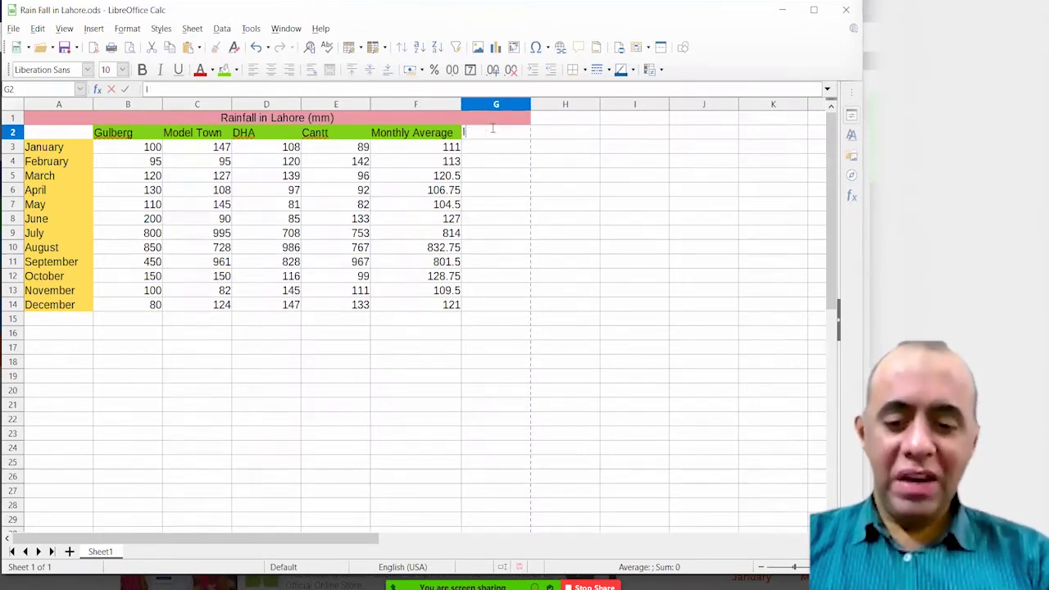
pyautogui.write('Intensity')
pyautogui.press('Return')
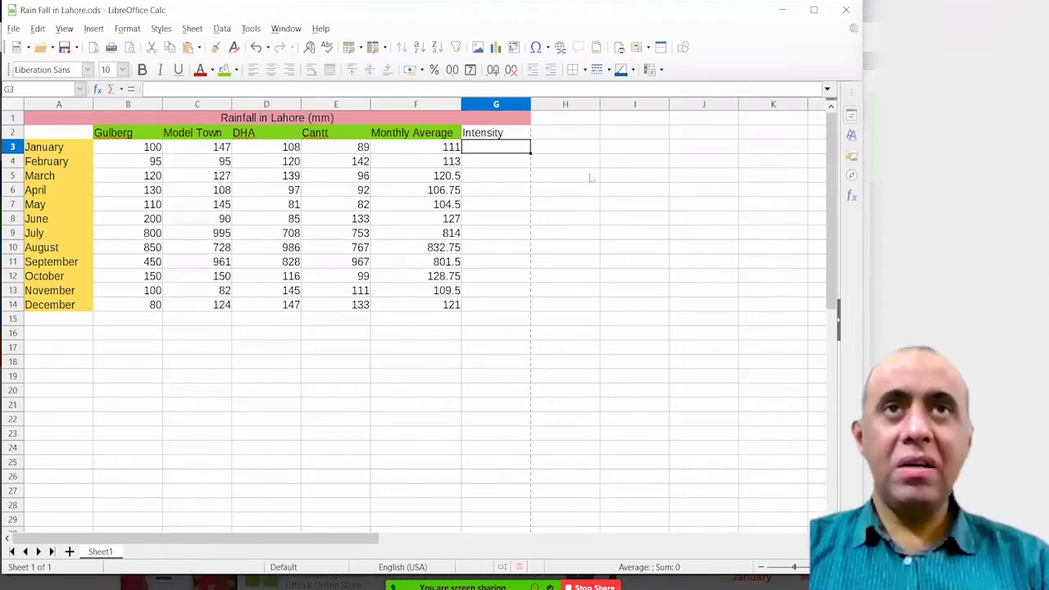
pyautogui.click(442, 192)
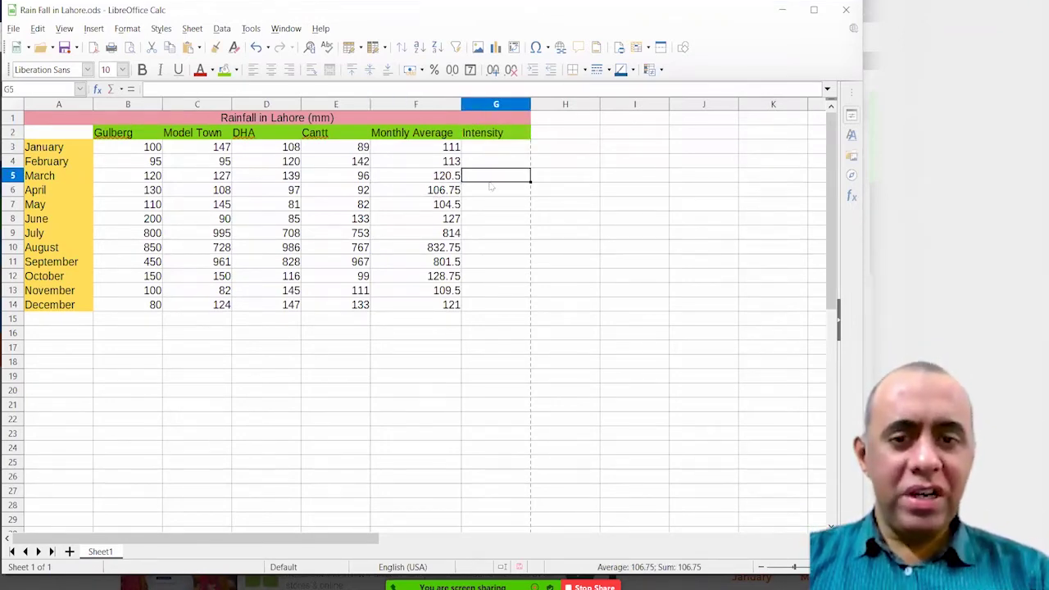
pyautogui.click(490, 180)
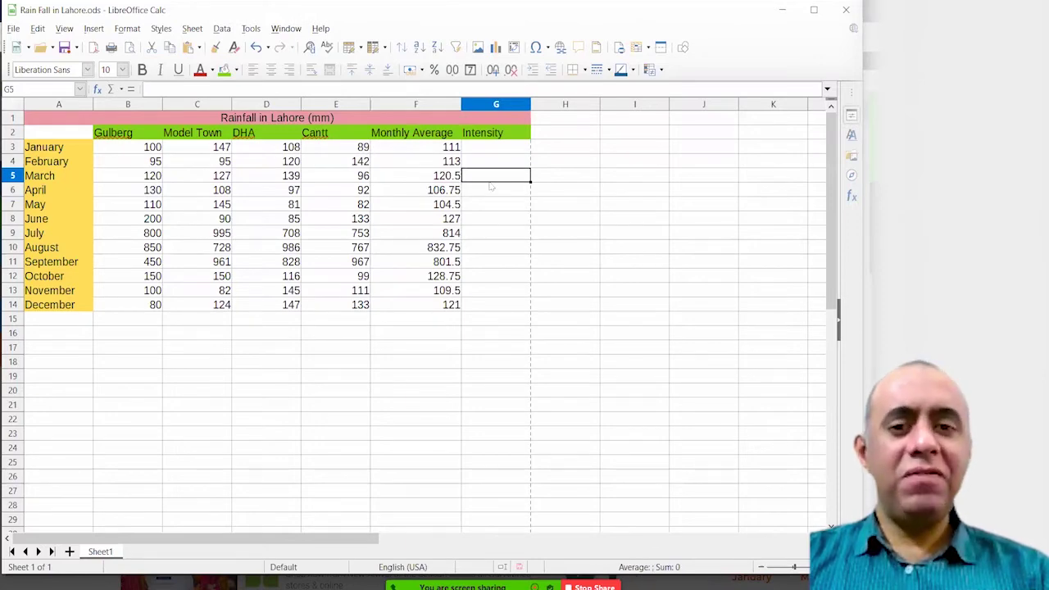
pyautogui.click(456, 181)
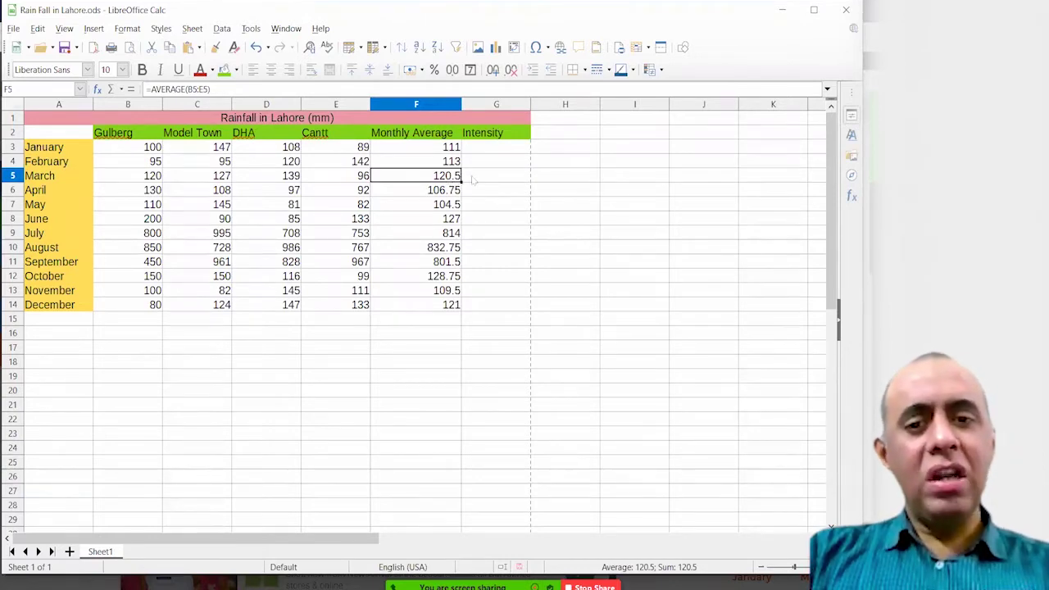
pyautogui.click(473, 180)
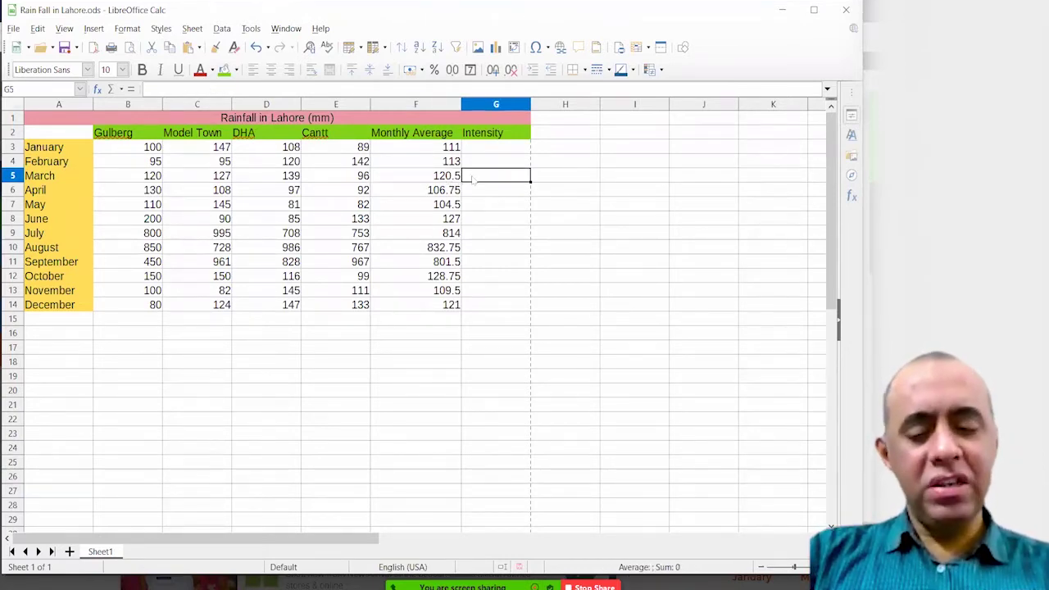
# Step: Enter the formula =IF(F3>500,"Heavy","Light") in G3 to rate January's rainfall intensity
pyautogui.click(488, 152)
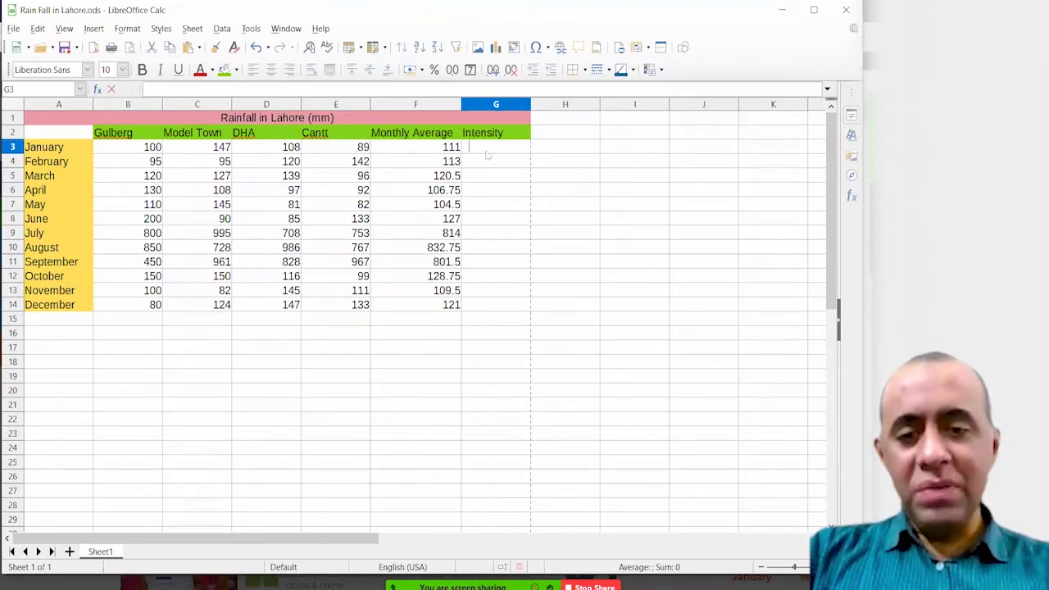
pyautogui.write('=')
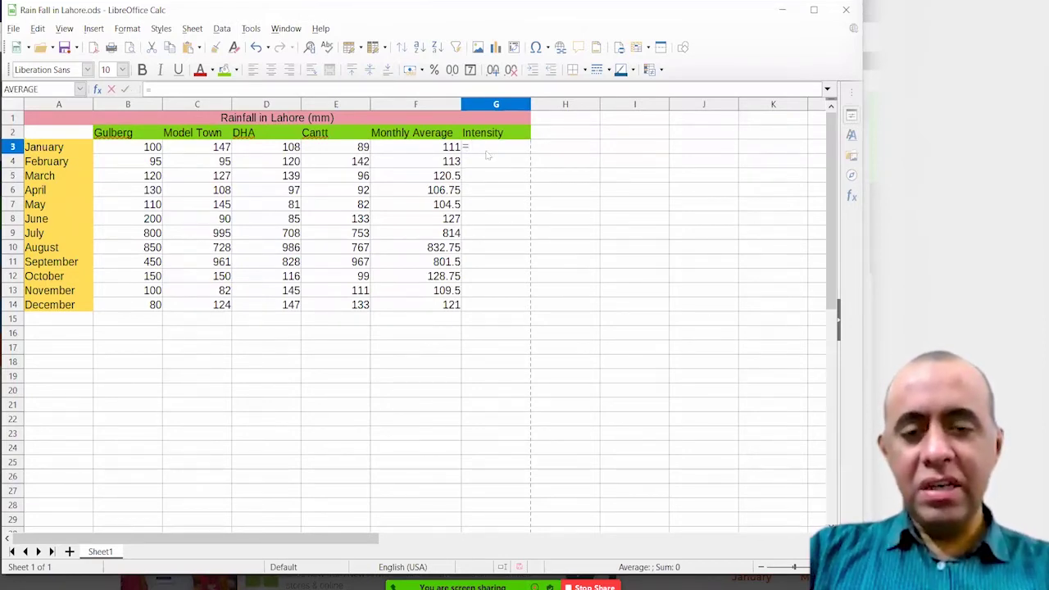
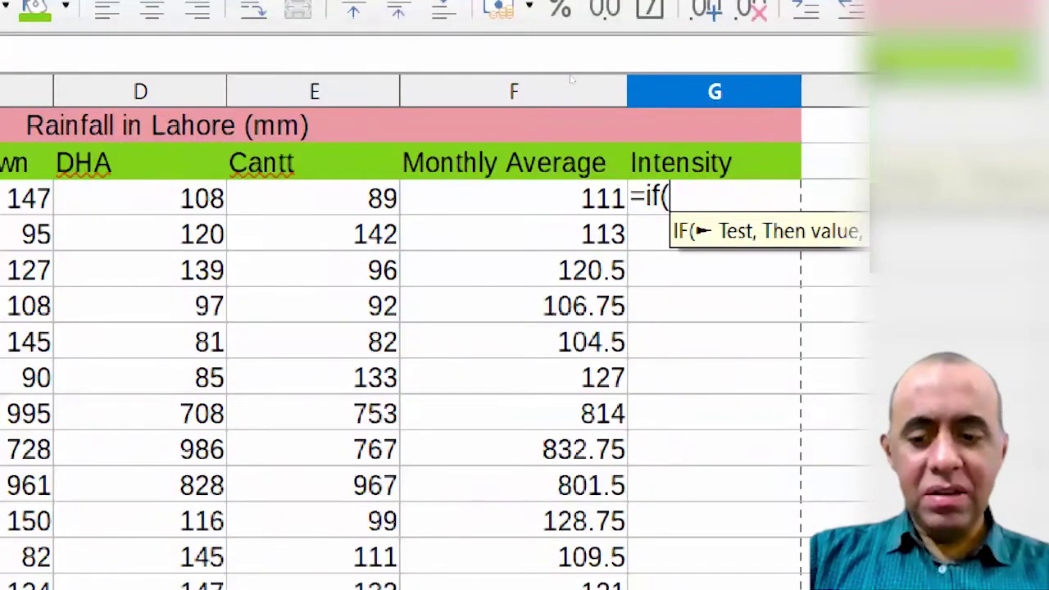
pyautogui.write('F3')
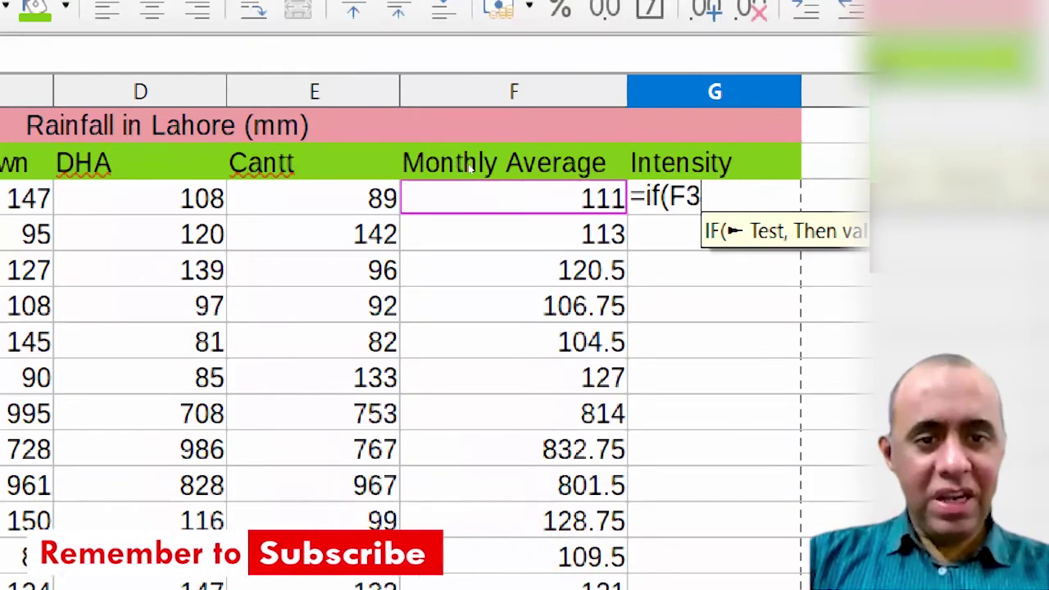
pyautogui.write('>')
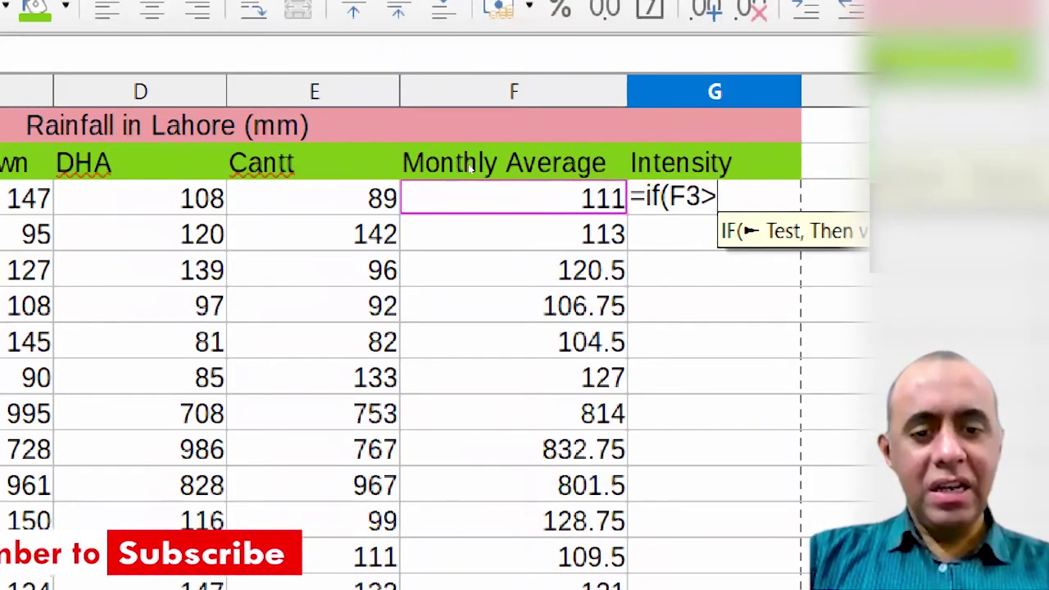
pyautogui.write('500,')
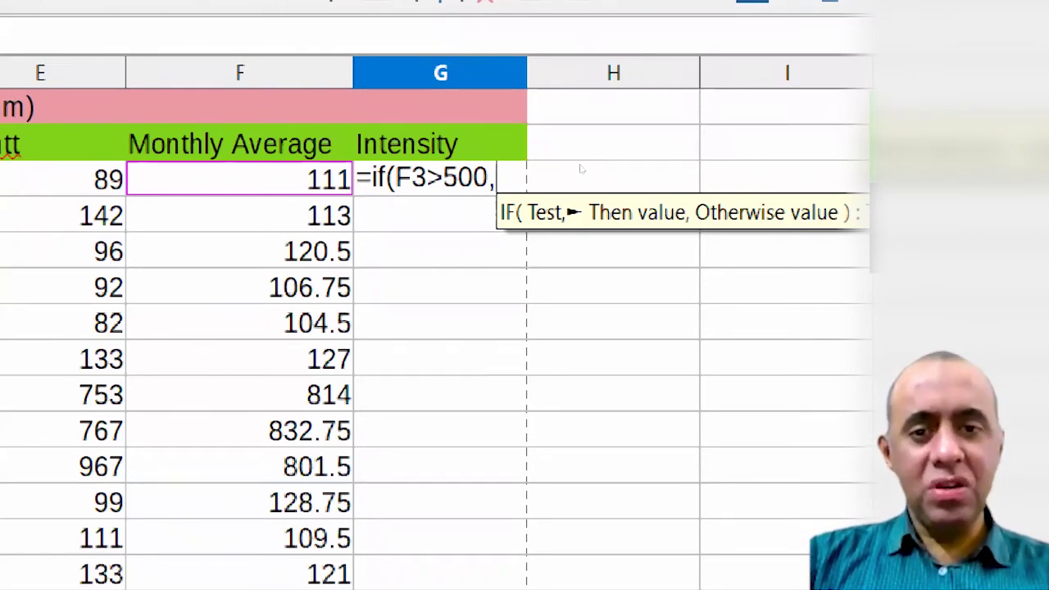
pyautogui.write('"Heavy')
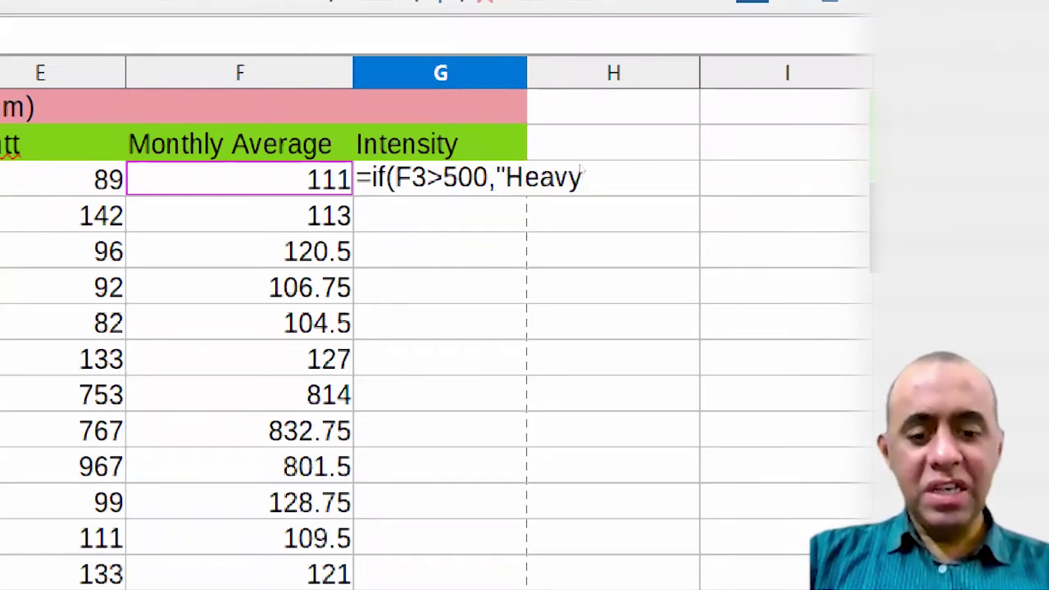
pyautogui.write('"')
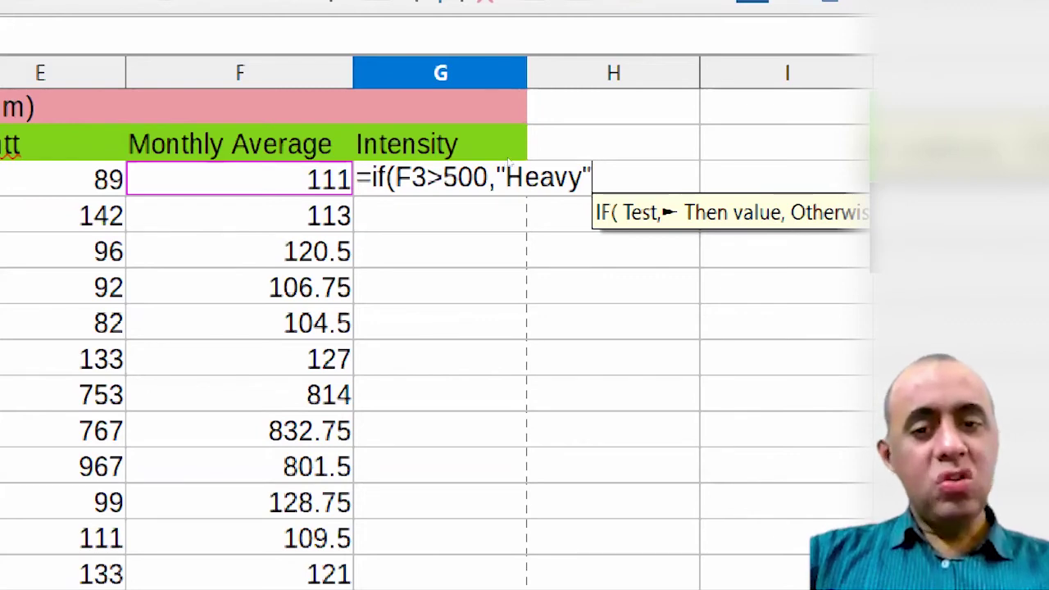
pyautogui.write(',')
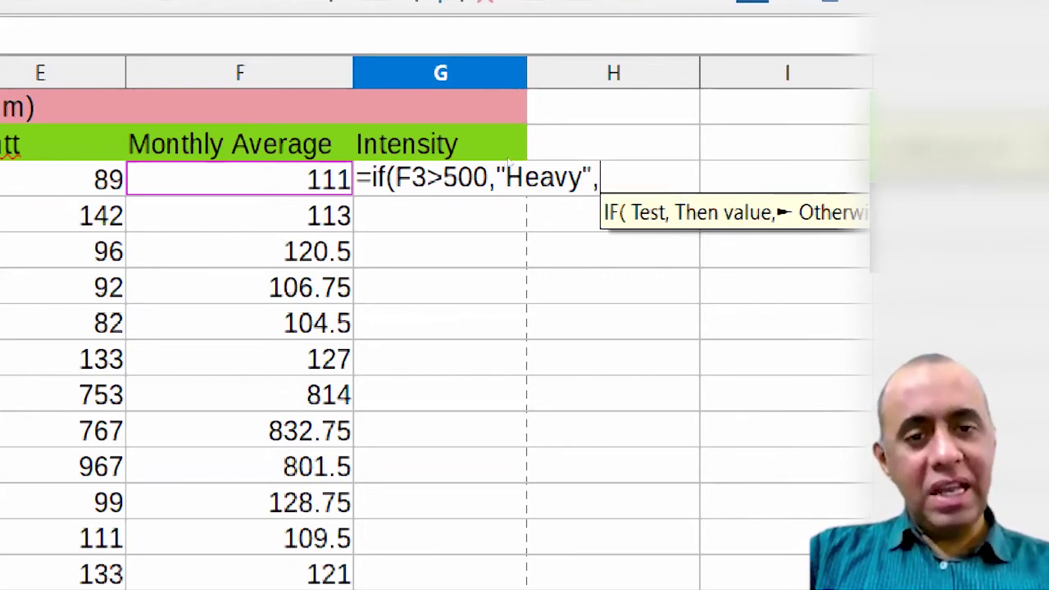
pyautogui.write('"')
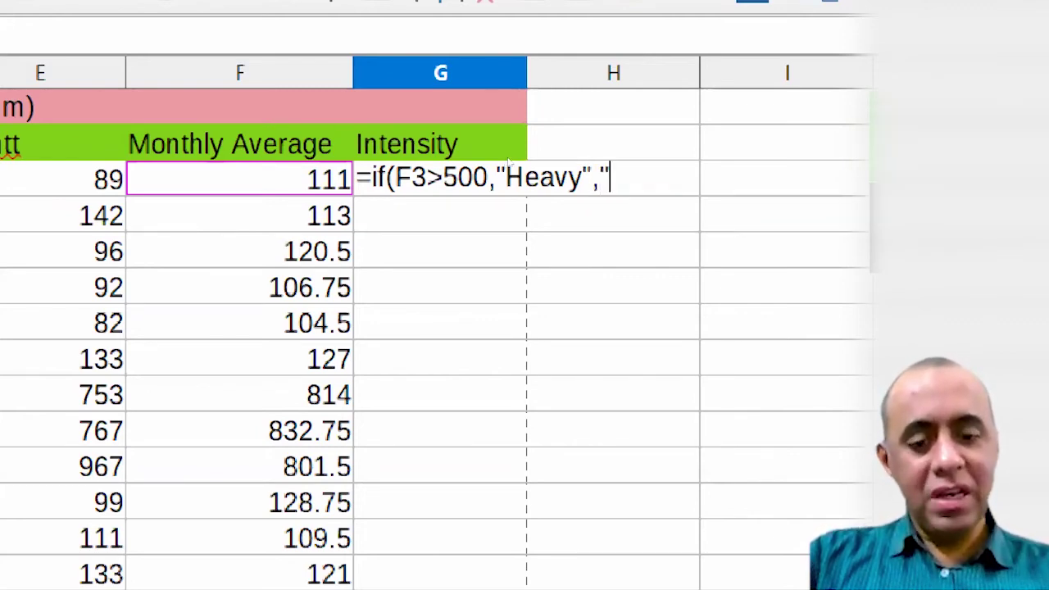
pyautogui.write('Light')
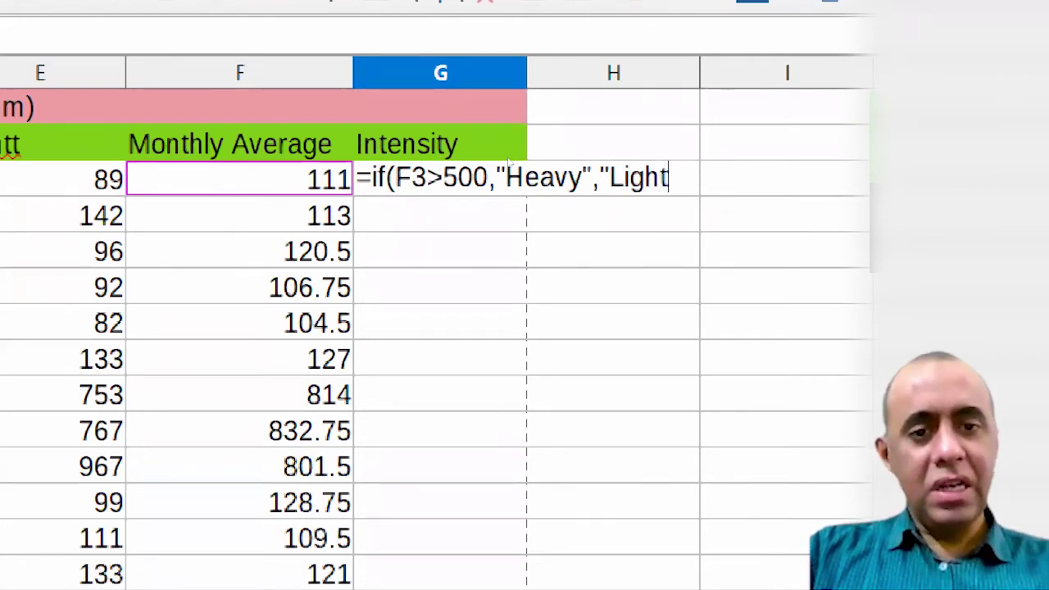
pyautogui.write('")')
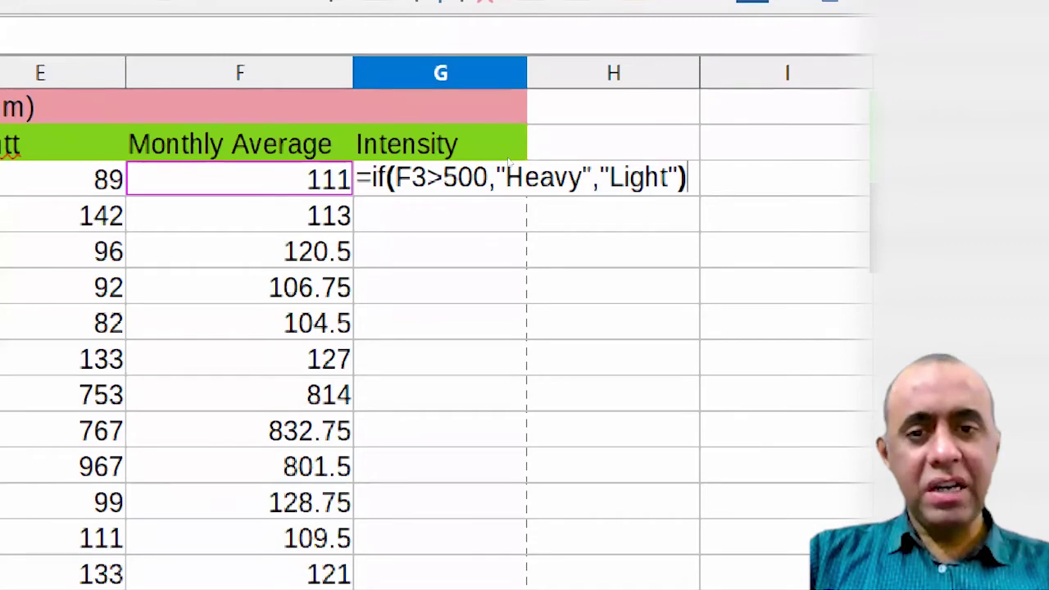
pyautogui.press('Return')
# Step: Review the IF formula in G3, checking its condition and the cell it references
pyautogui.click(509, 163)
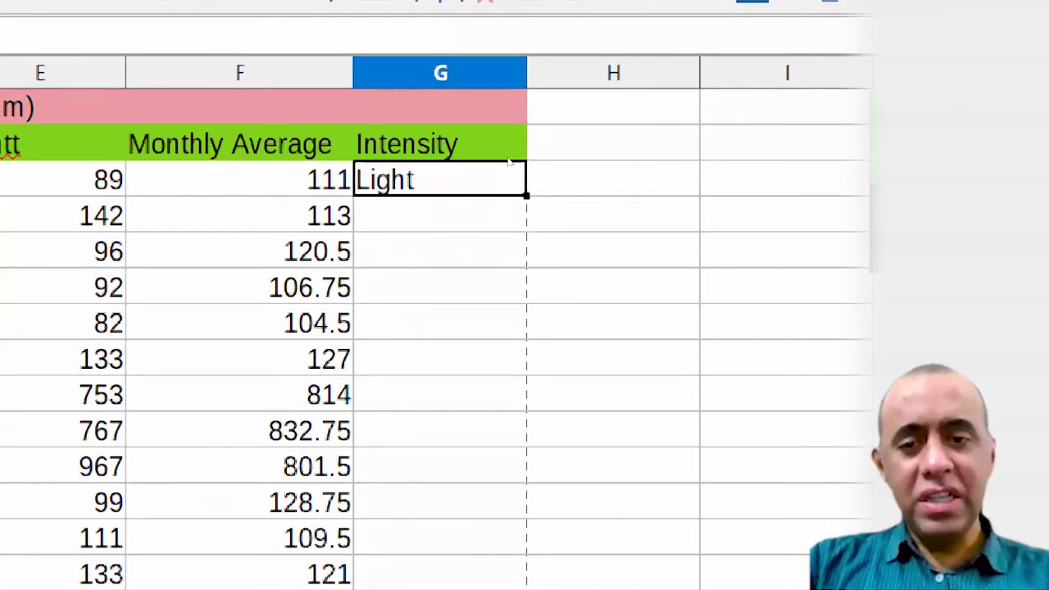
pyautogui.press('F2')
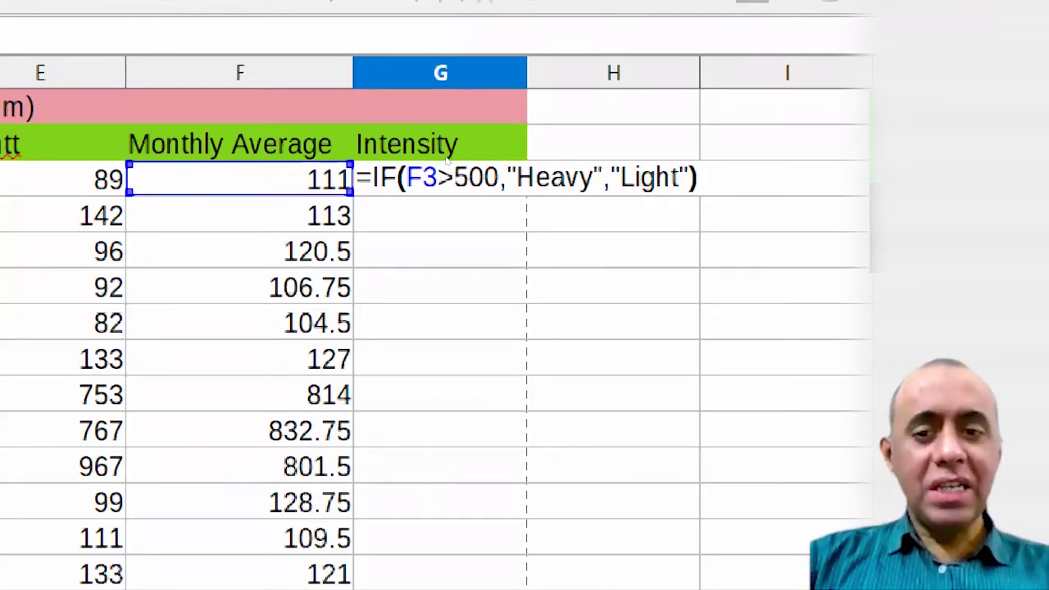
pyautogui.press('Return')
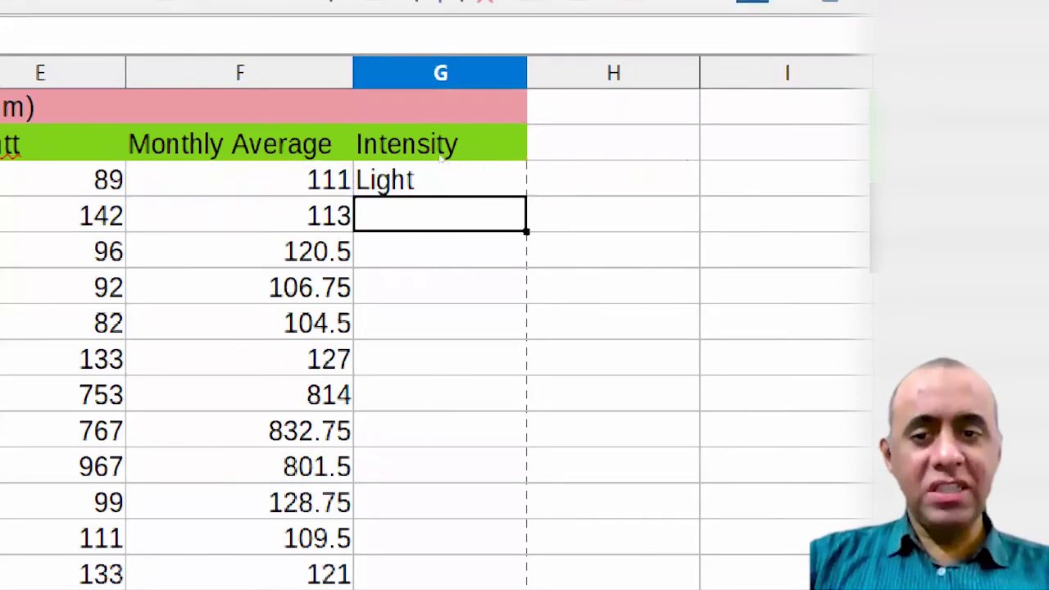
# Step: Test the intensity formula by entering 530 as January's monthly average in F3, and undo that change
pyautogui.press('Up')
pyautogui.press('Left')
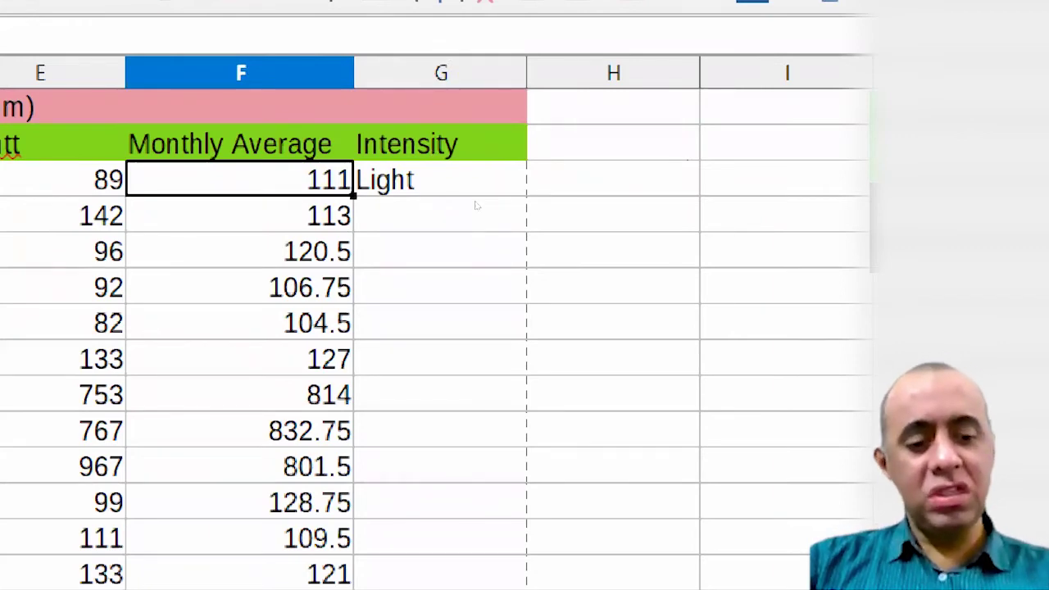
pyautogui.write('530')
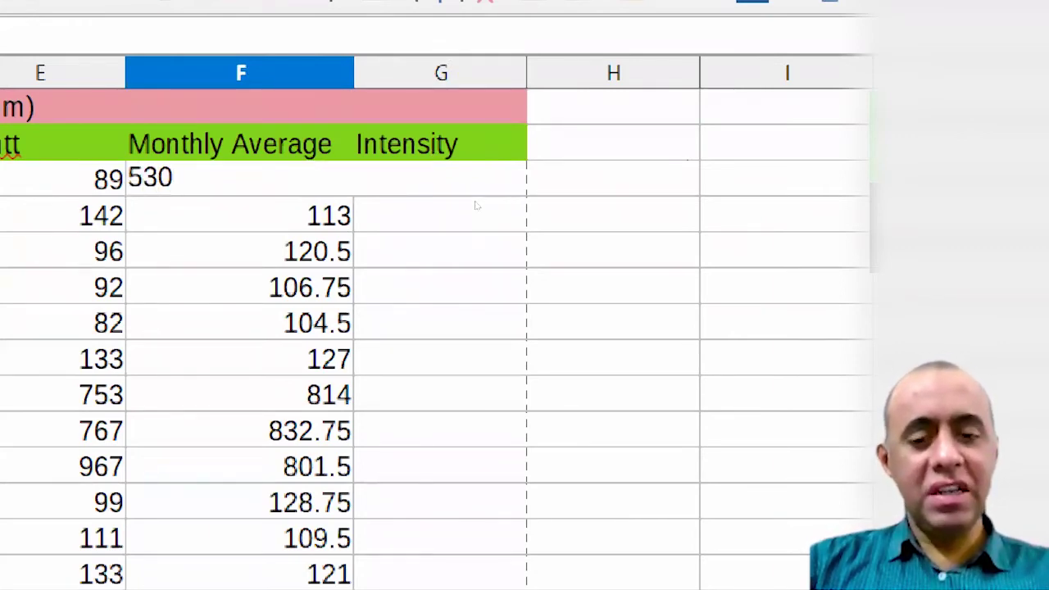
pyautogui.press('Return')
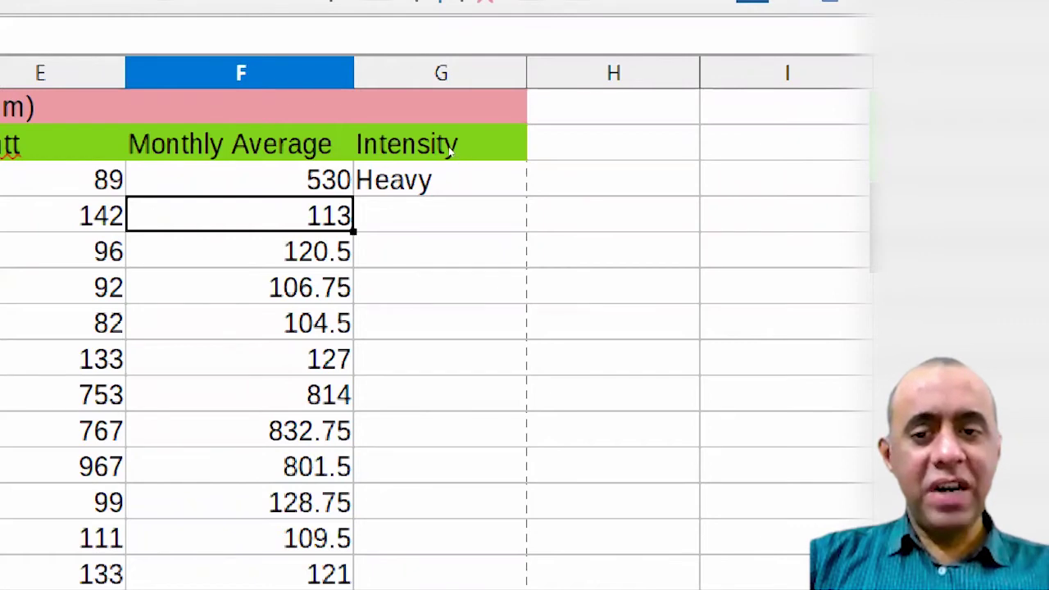
pyautogui.press('Up')
pyautogui.hotkey('ctrl', 'z')
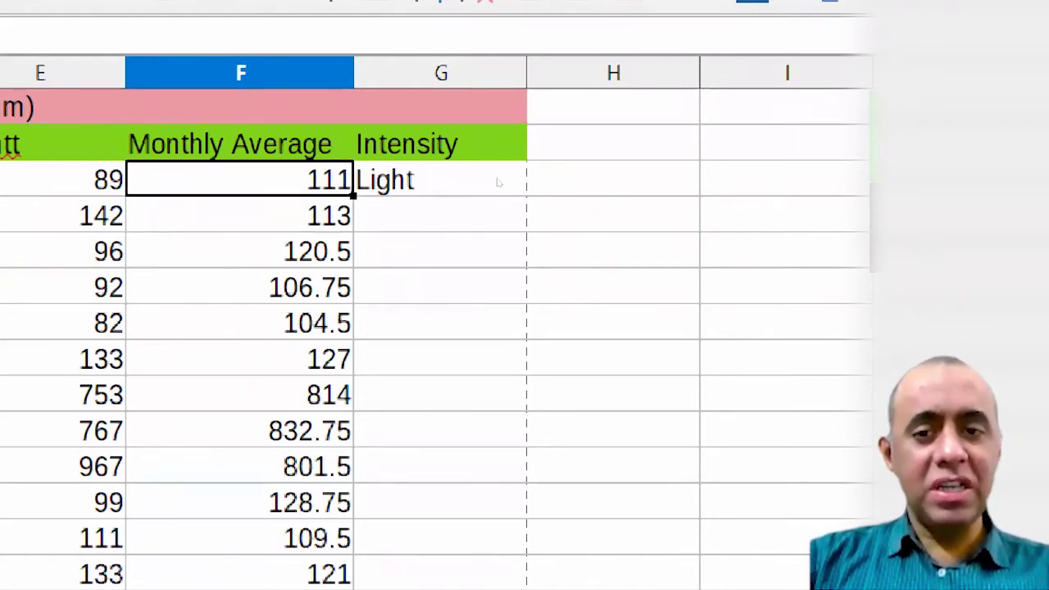
# Step: Copy January's intensity formula from G3 down through December in G14
pyautogui.press('Right')
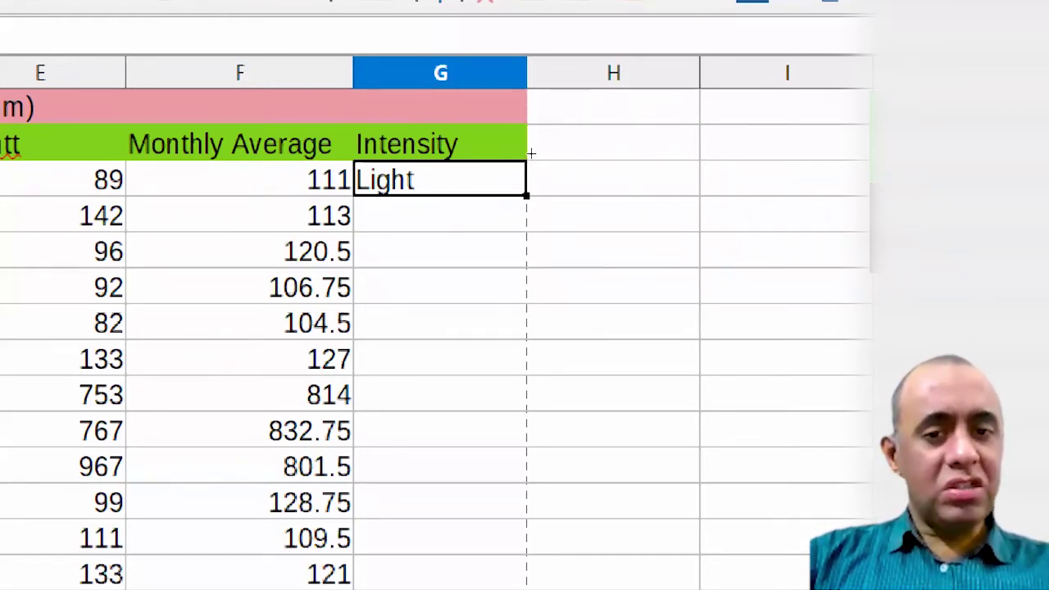
pyautogui.moveTo(530, 166); pyautogui.dragTo(530, 336)
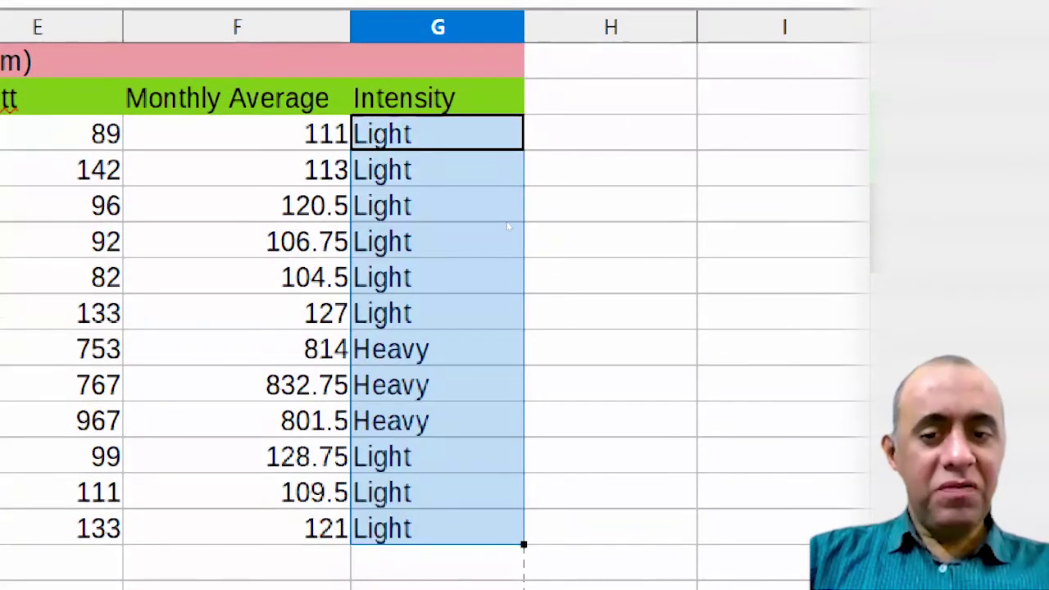
# Step: Examine the copied IF formula in June's intensity cell G8 and check which monthly average it references
pyautogui.press('Down')
pyautogui.press('Down')
pyautogui.press('Down')
pyautogui.press('Down')
pyautogui.press('F2')
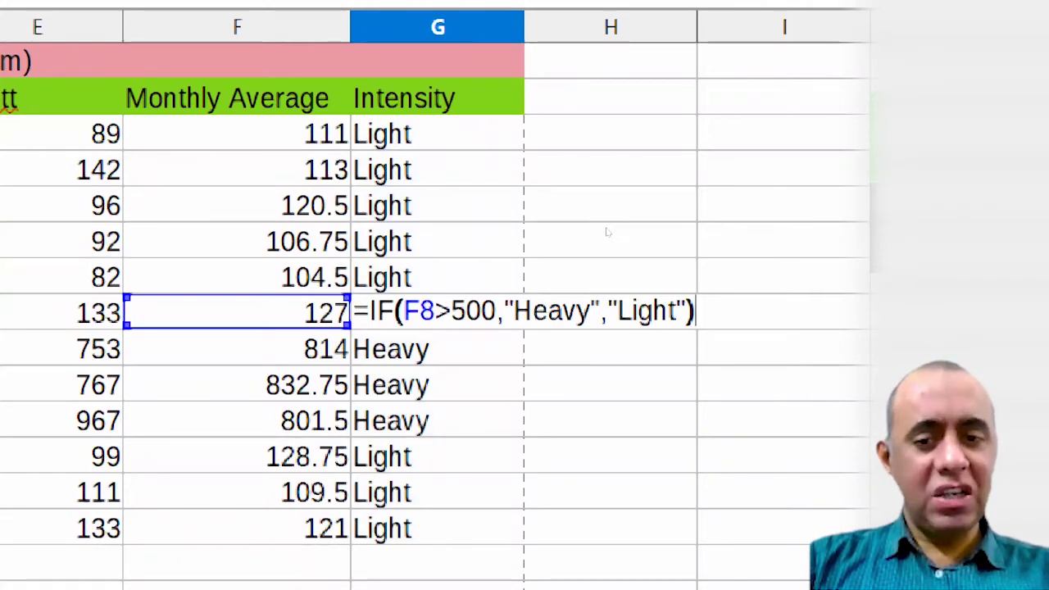
pyautogui.press('Return')
pyautogui.press('Down')
pyautogui.press('Down')
pyautogui.press('Down')
pyautogui.press('Down')
pyautogui.press('Down')
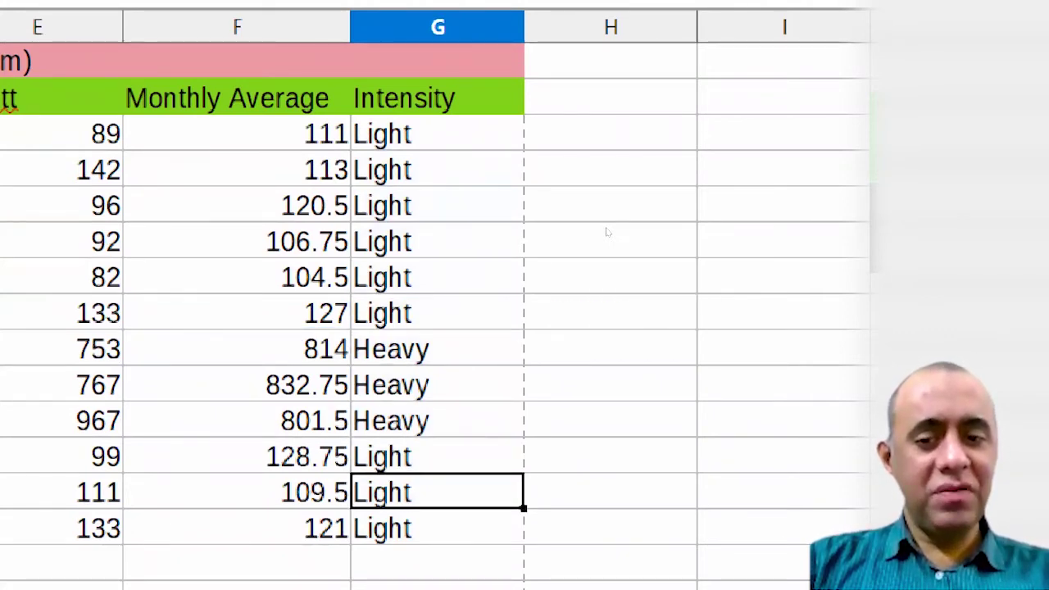
# Step: Look over the Intensity column from January in G3, highlighting the months through June
pyautogui.press('Up')
pyautogui.press('Up')
pyautogui.press('Up')
pyautogui.press('Up')
pyautogui.press('Up')
pyautogui.press('Up')
pyautogui.press('Up')
pyautogui.press('Up')
pyautogui.press('Up')
pyautogui.press('Up')
pyautogui.press('Up')
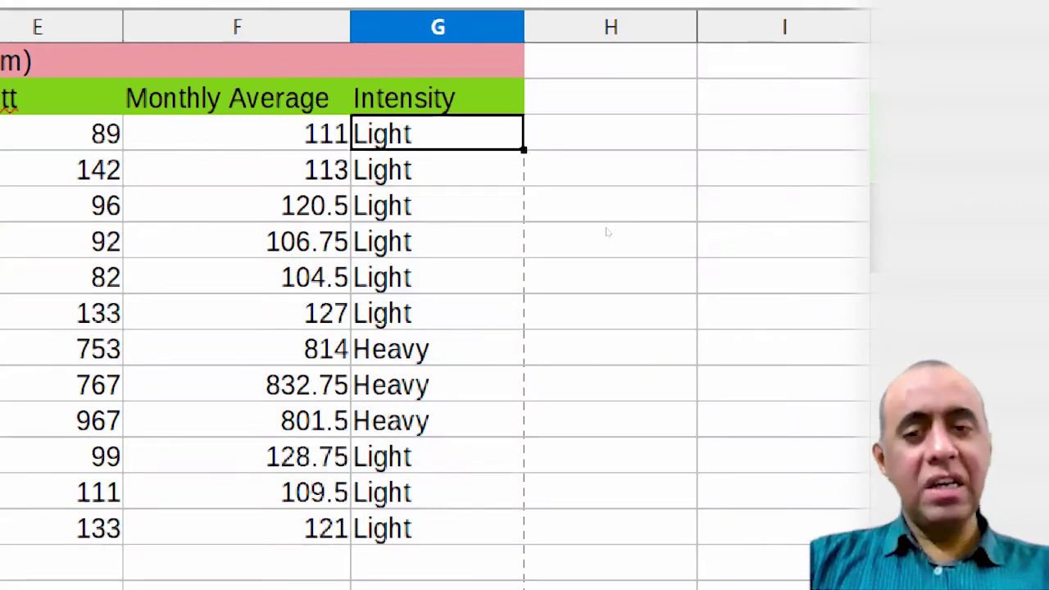
pyautogui.hotkey('shift', 'Down')
pyautogui.hotkey('shift', 'Down')
pyautogui.hotkey('shift', 'Down')
pyautogui.hotkey('shift', 'Down')
pyautogui.hotkey('shift', 'Down')
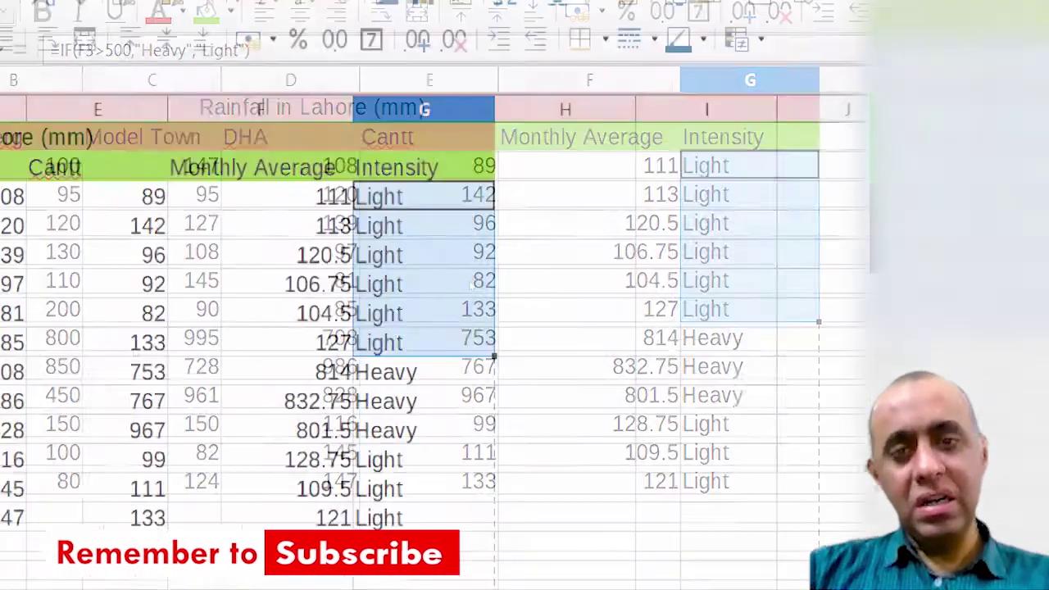
# Step: Test the copied formula by entering 550 as October's monthly average in F12, and undo that change
pyautogui.hotkey('ctrl', 'Down')
pyautogui.press('Left')
pyautogui.press('Up')
pyautogui.press('Up')
pyautogui.press('Up')
pyautogui.press('Up')
pyautogui.press('Up')
pyautogui.press('Up')
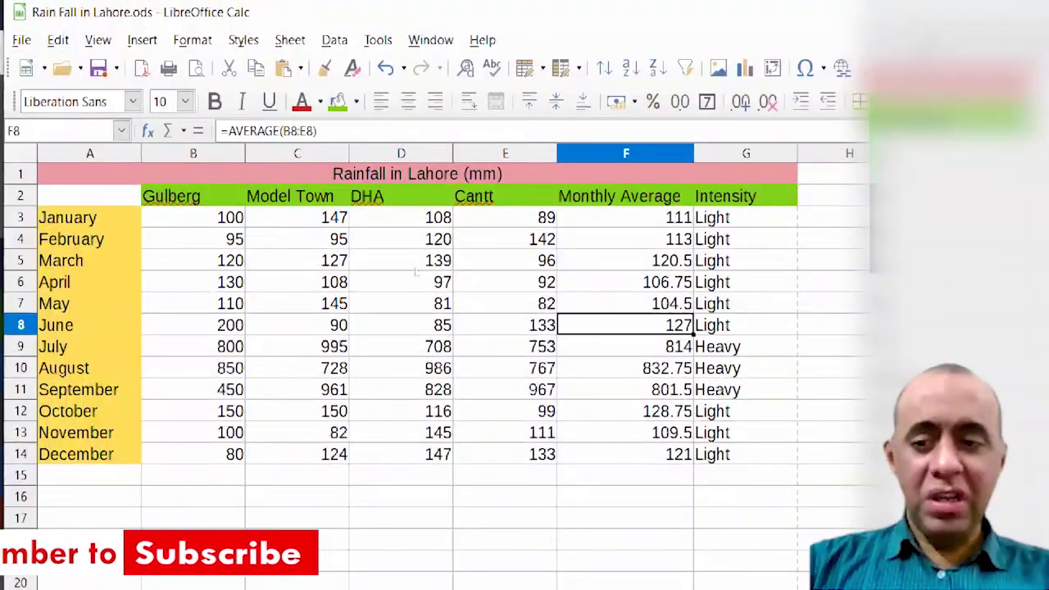
pyautogui.press('Down')
pyautogui.press('Down')
pyautogui.press('Down')
pyautogui.press('Down')
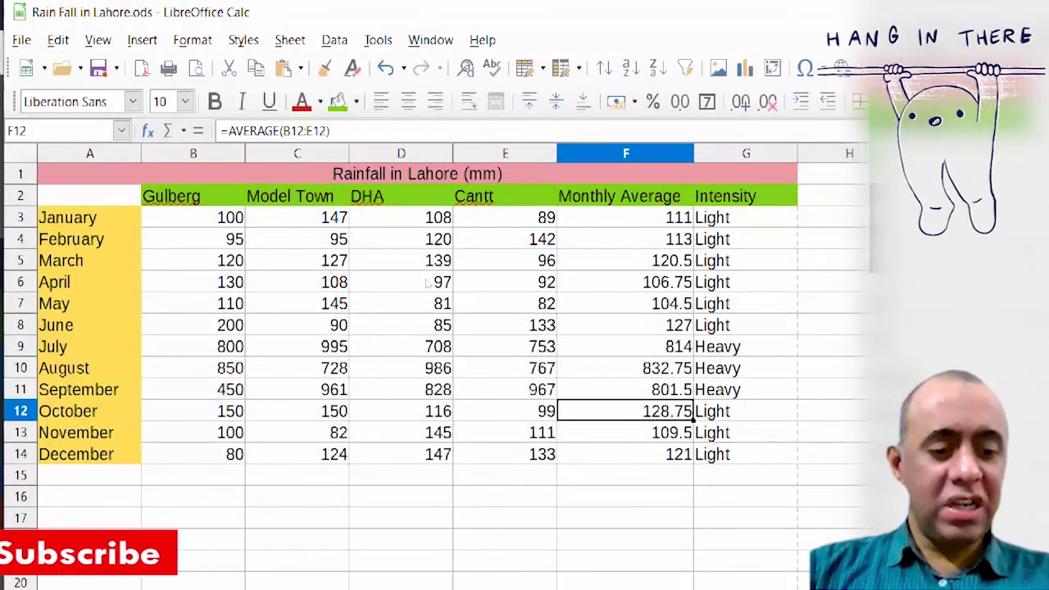
pyautogui.press('F2')
pyautogui.write('550')
pyautogui.press('Return')
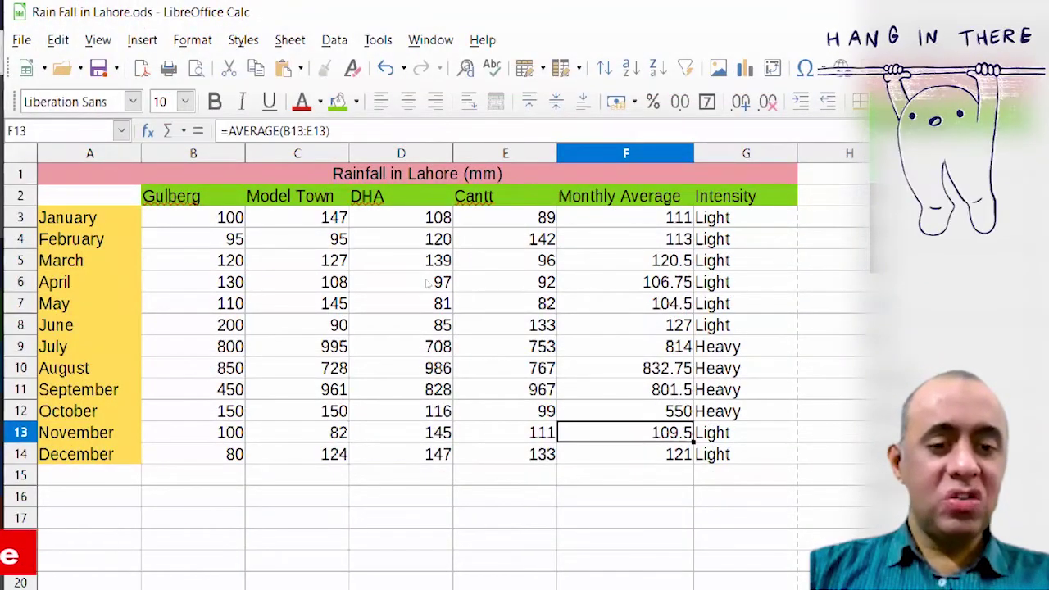
pyautogui.press('Up')
pyautogui.press('Right')
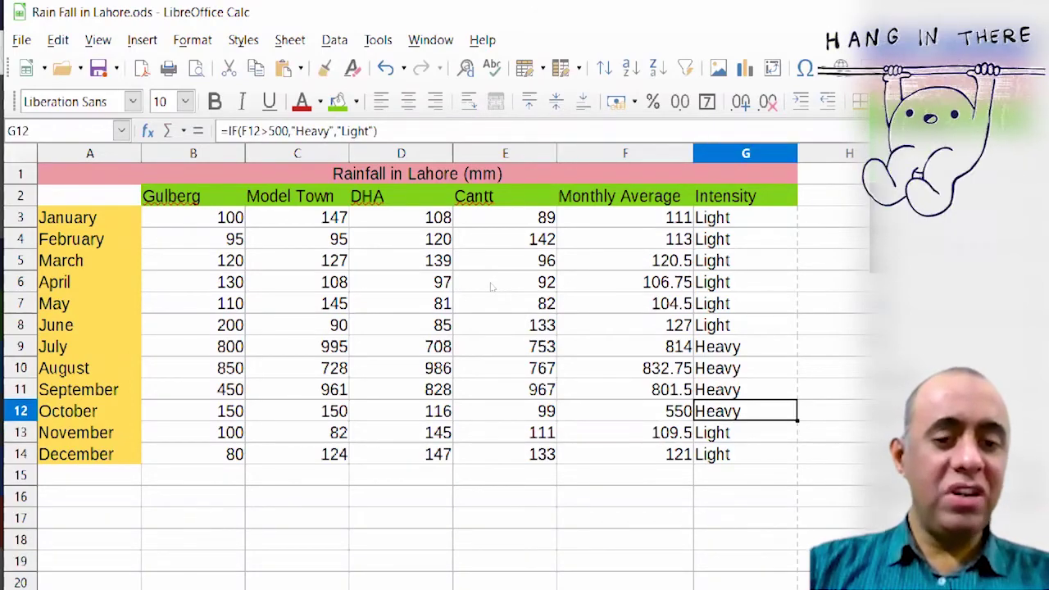
pyautogui.hotkey('ctrl', 'z')
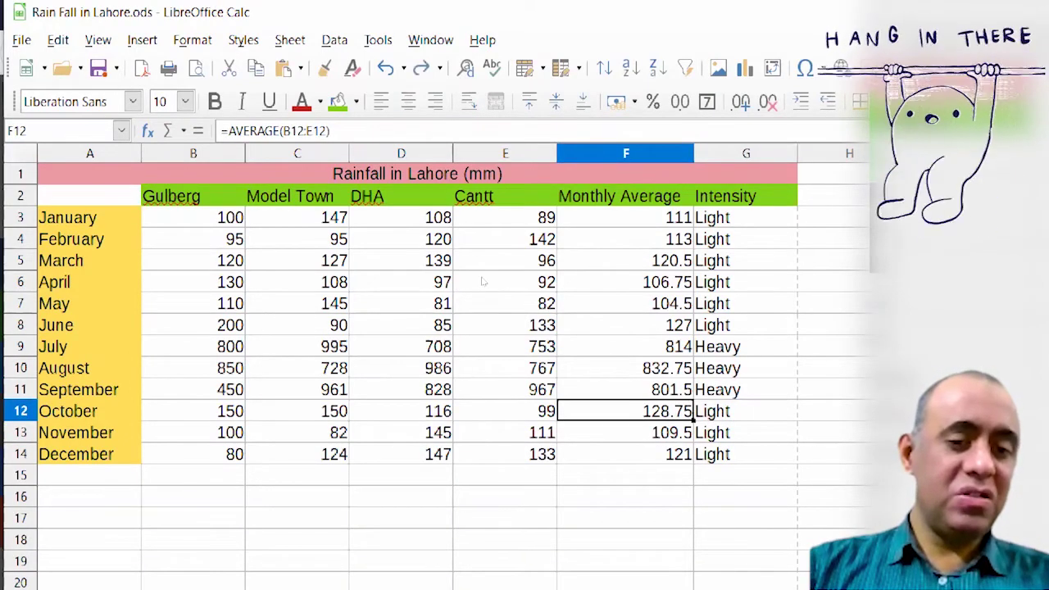
pyautogui.press('Right')
pyautogui.hotkey('shift', 'Left')
pyautogui.click(850, 196)
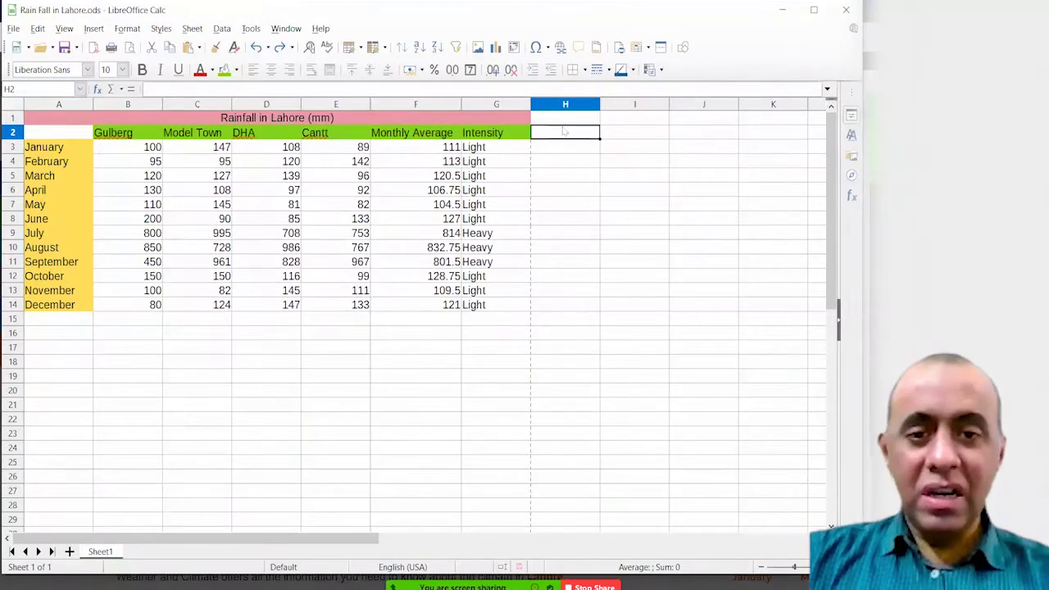
# Step: Enter the label "Maximum Rainfall" in E16, below the monthly rainfall table
pyautogui.press('Left')
pyautogui.press('Down')
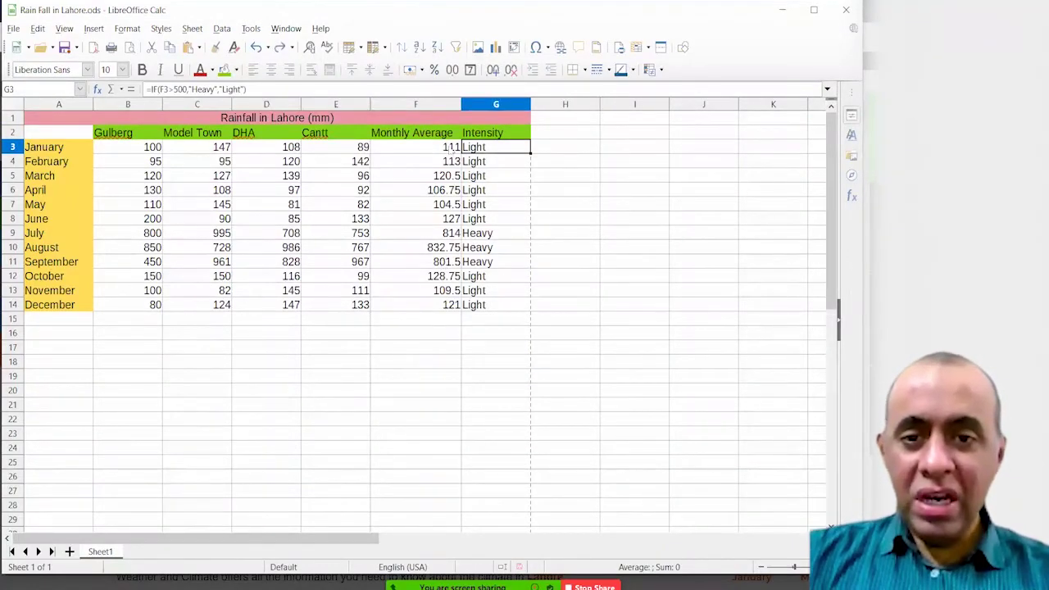
pyautogui.moveTo(450, 146); pyautogui.dragTo(452, 307)
pyautogui.click(438, 338)
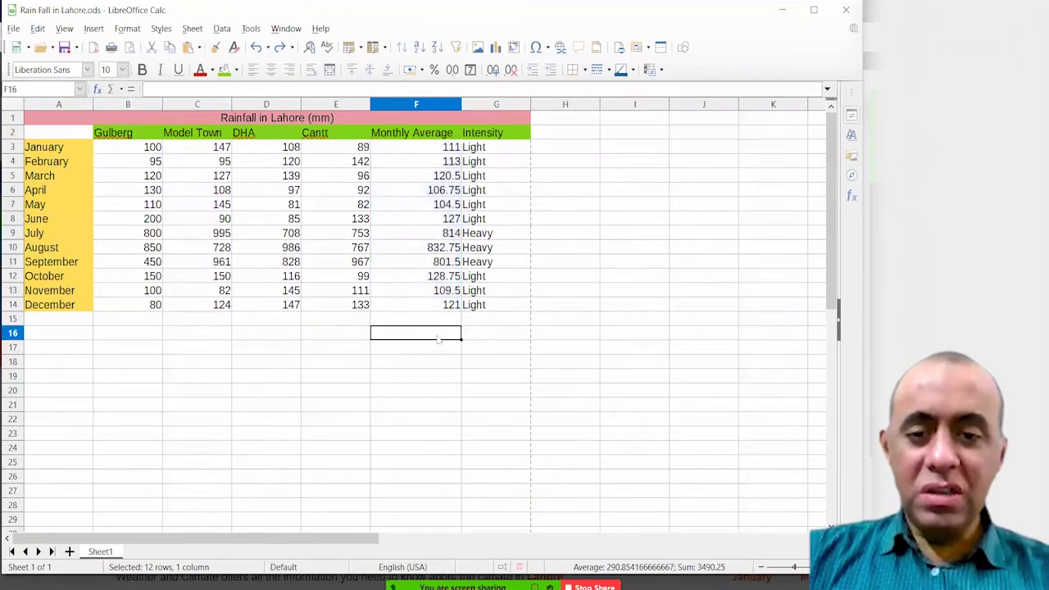
pyautogui.click(355, 339)
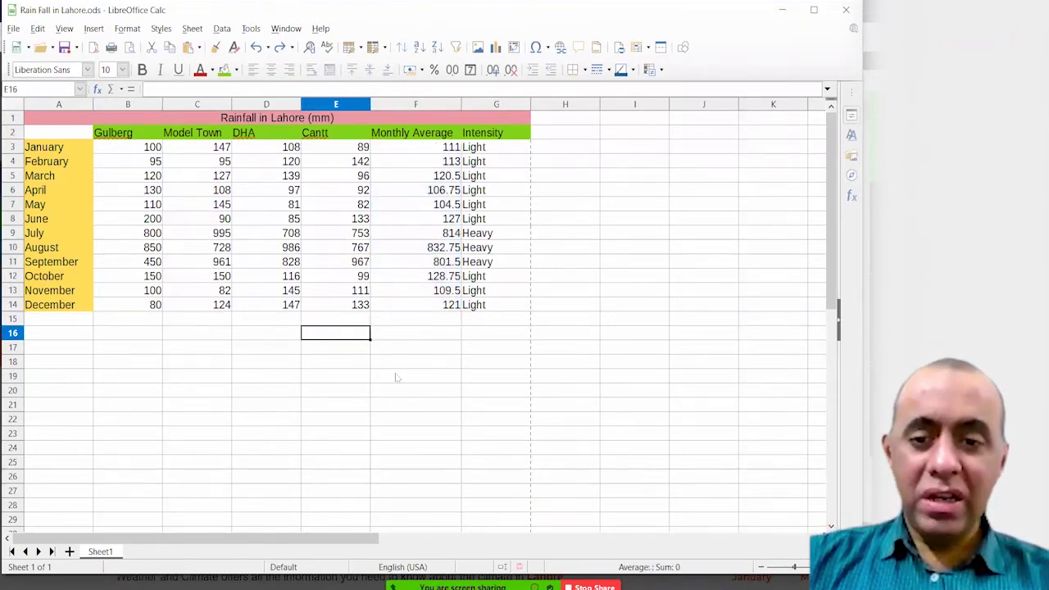
pyautogui.press('Right')
pyautogui.press('Left')
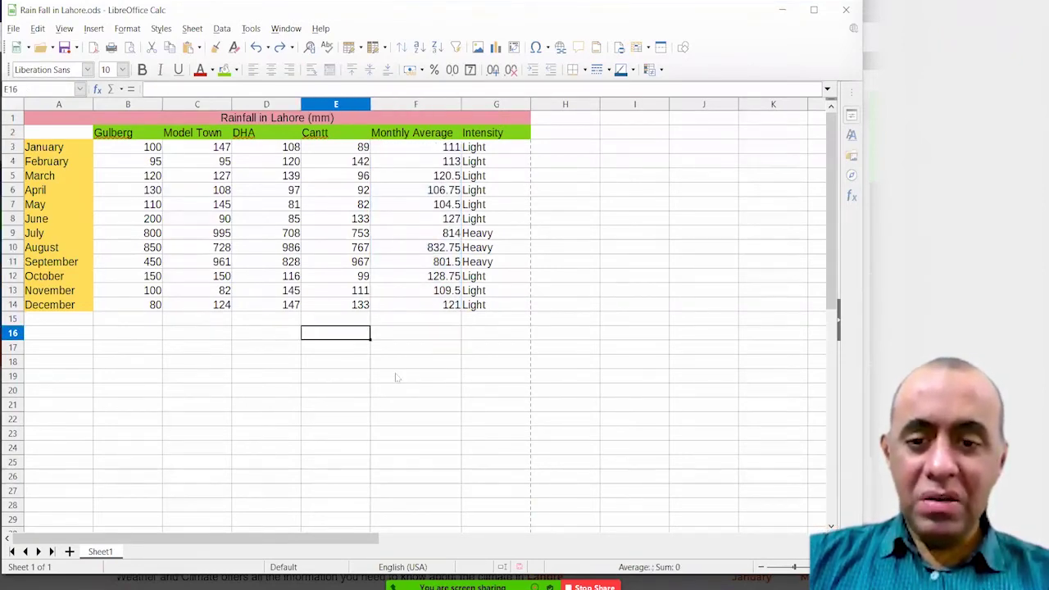
pyautogui.write('Maximum Rainfall')
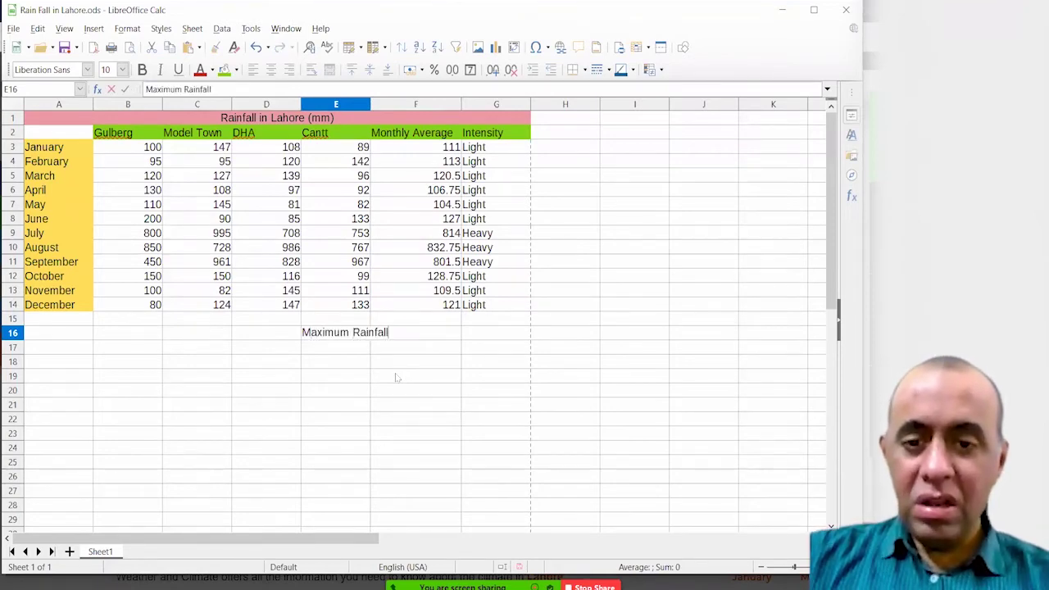
# Step: Calculate the highest monthly average in F16 with =MAX(F3:F14), and widen column E to fit the Maximum Rainfall label
pyautogui.press('Right')
pyautogui.write('=')
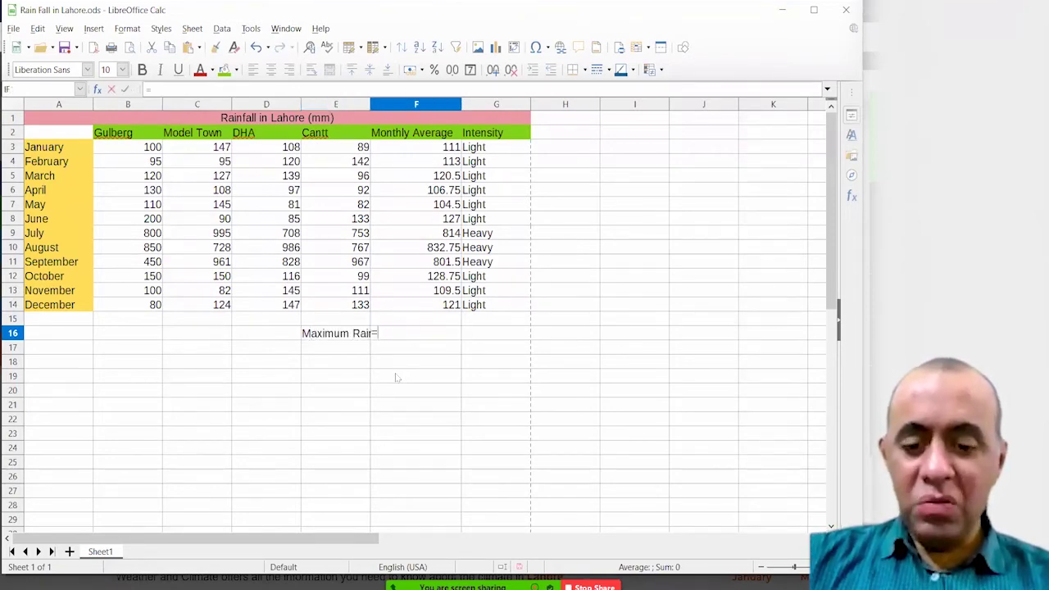
pyautogui.write('max(')
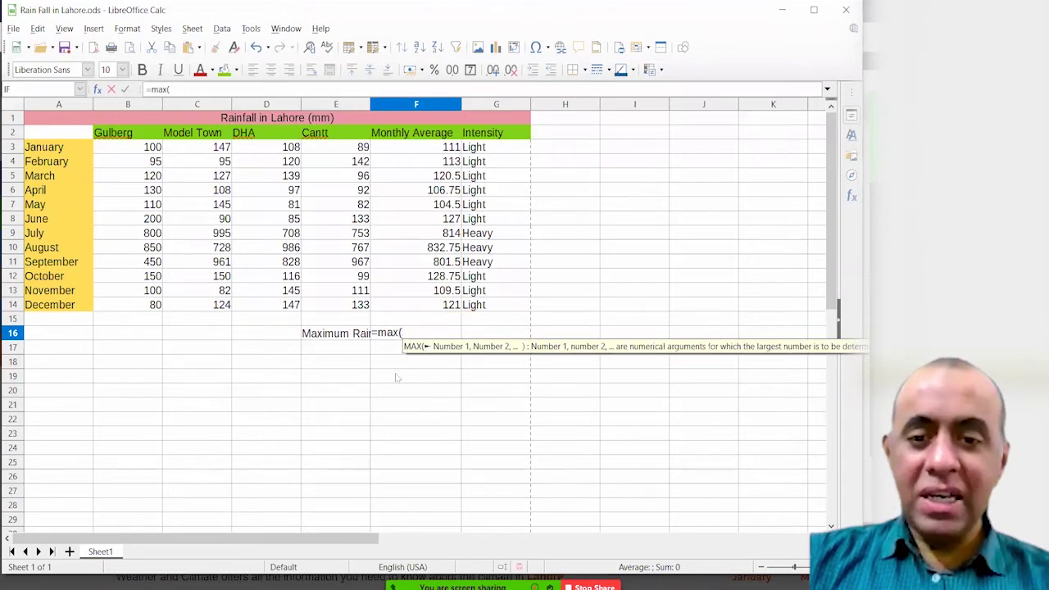
pyautogui.moveTo(449, 148); pyautogui.dragTo(456, 309)
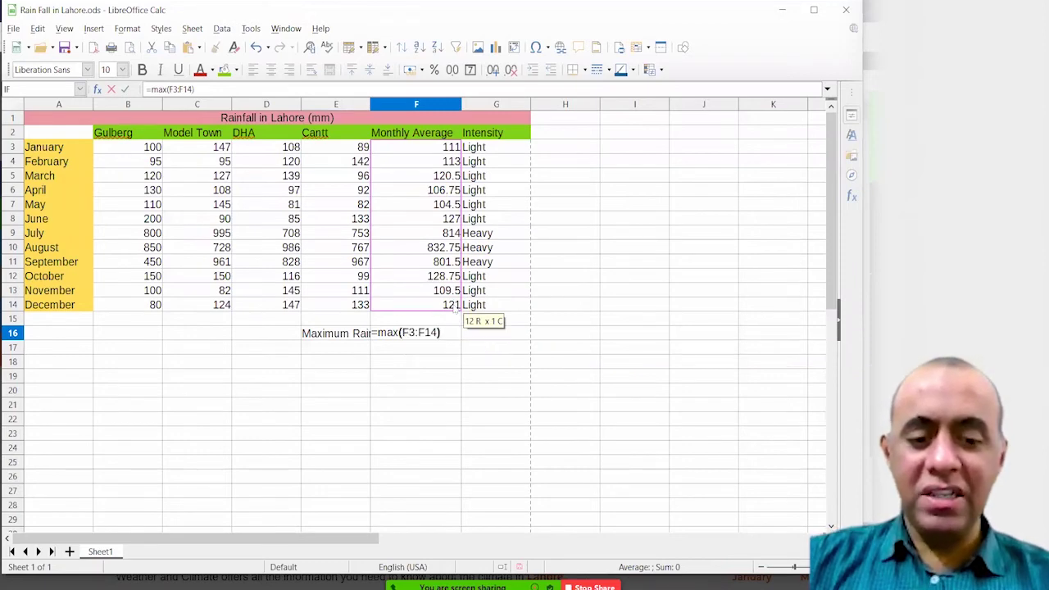
pyautogui.press('Return')
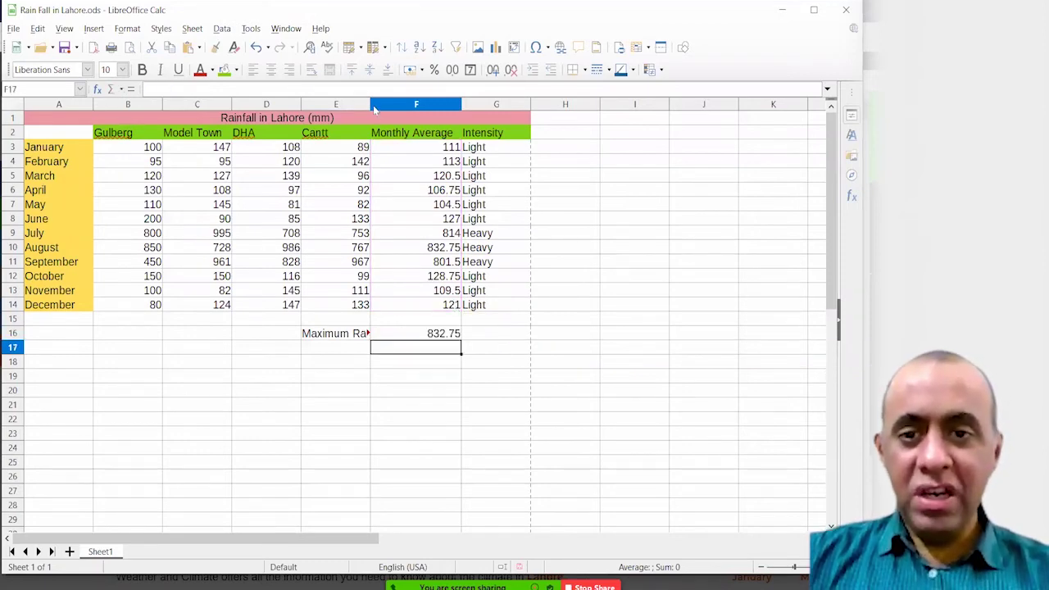
pyautogui.moveTo(373, 105); pyautogui.dragTo(403, 104)
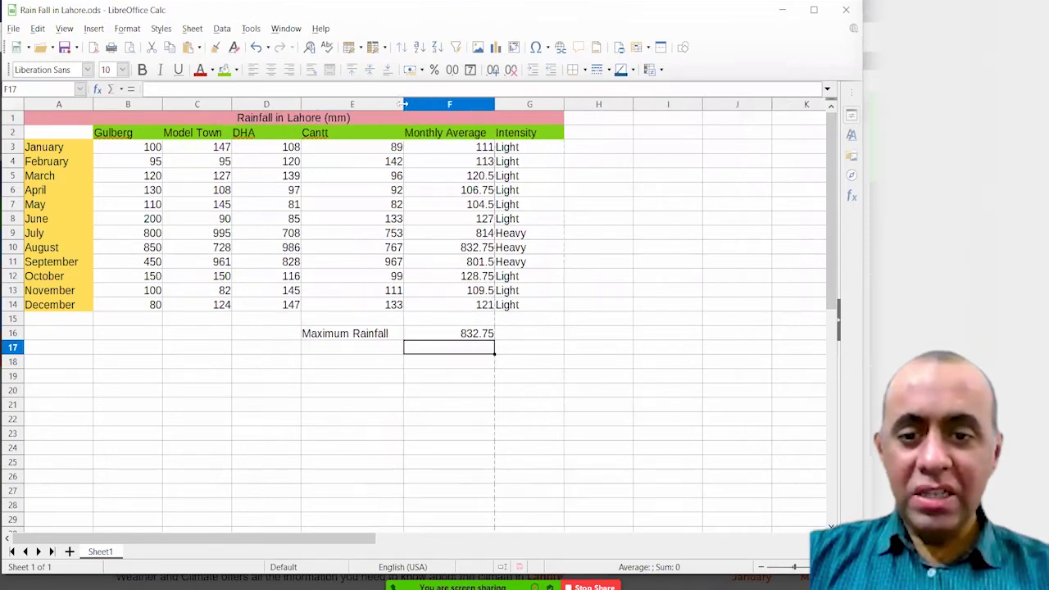
pyautogui.click(484, 332)
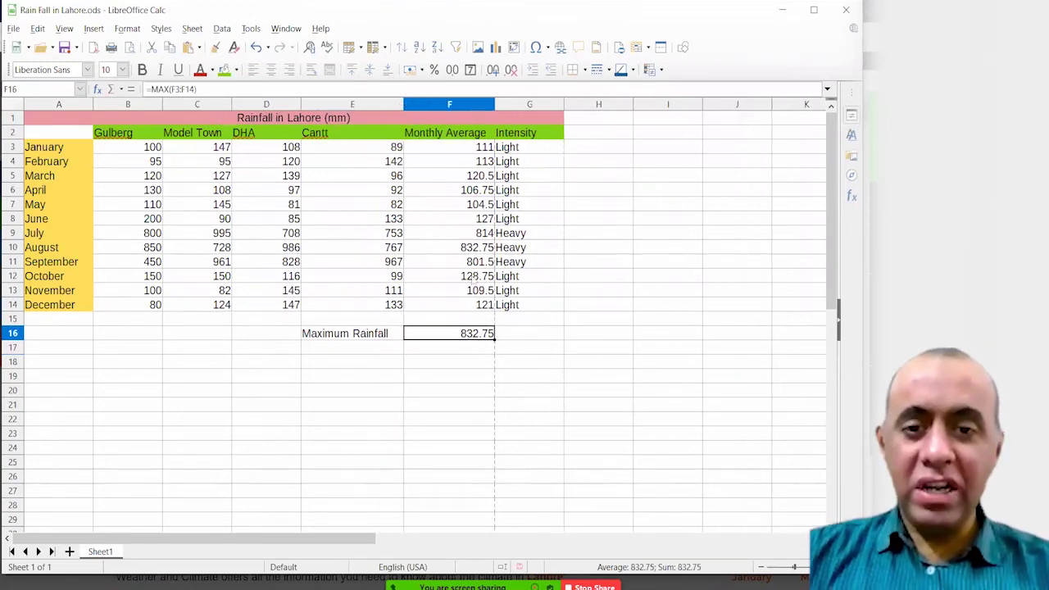
pyautogui.press('F2')
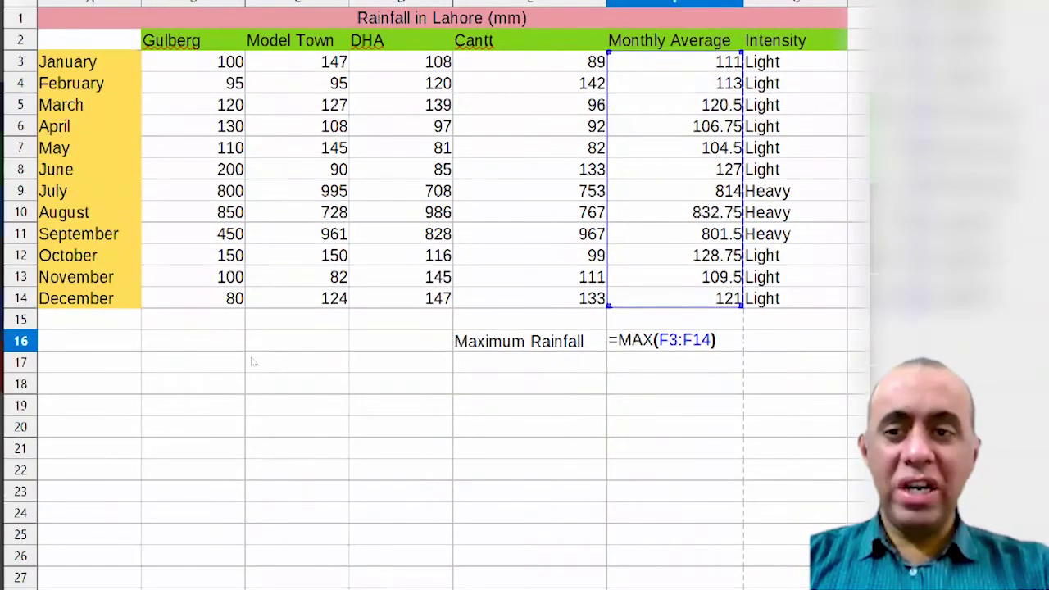
pyautogui.press('Return')
# Step: Enter the label "Sum of Light Months" in E17
pyautogui.press('Left')
pyautogui.write('Sum of Light')
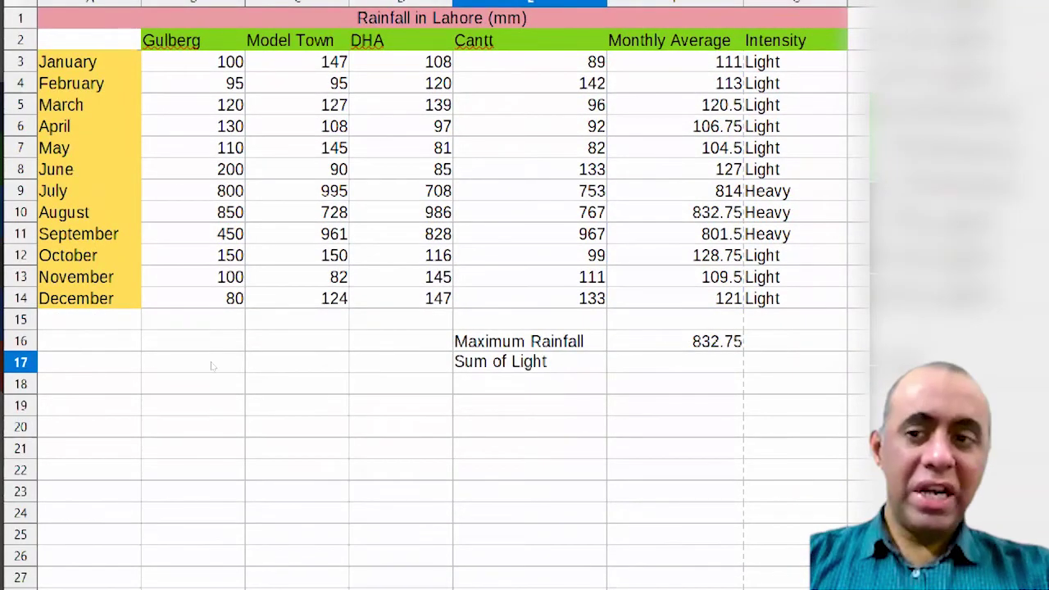
pyautogui.write(' Months')
pyautogui.press('Return')
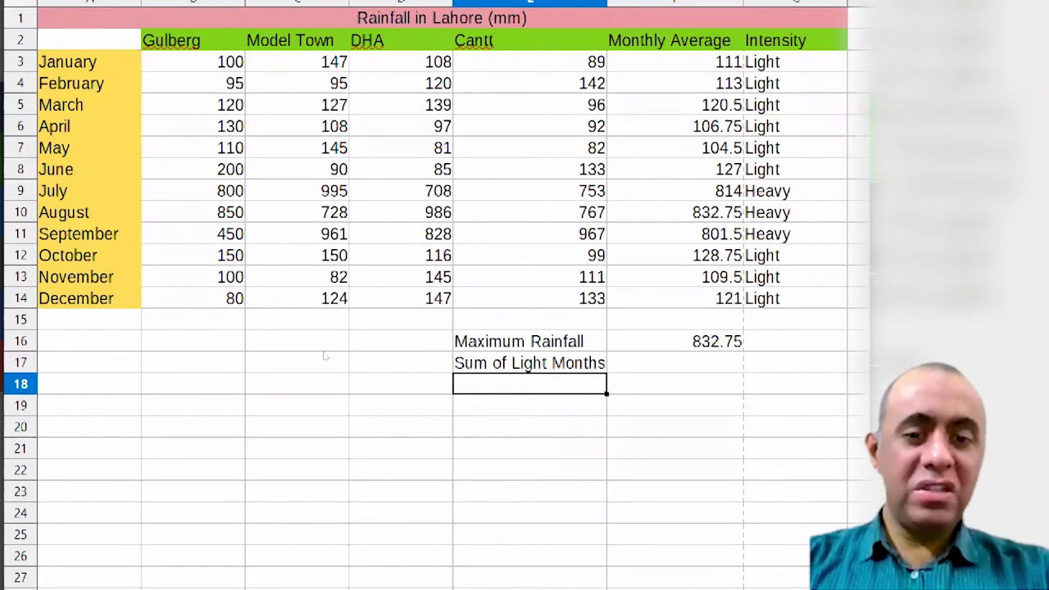
# Step: Enter =SUMIF(F3:F14,">500") in F17 to total the monthly averages above 500
pyautogui.press('Up')
pyautogui.press('Right')
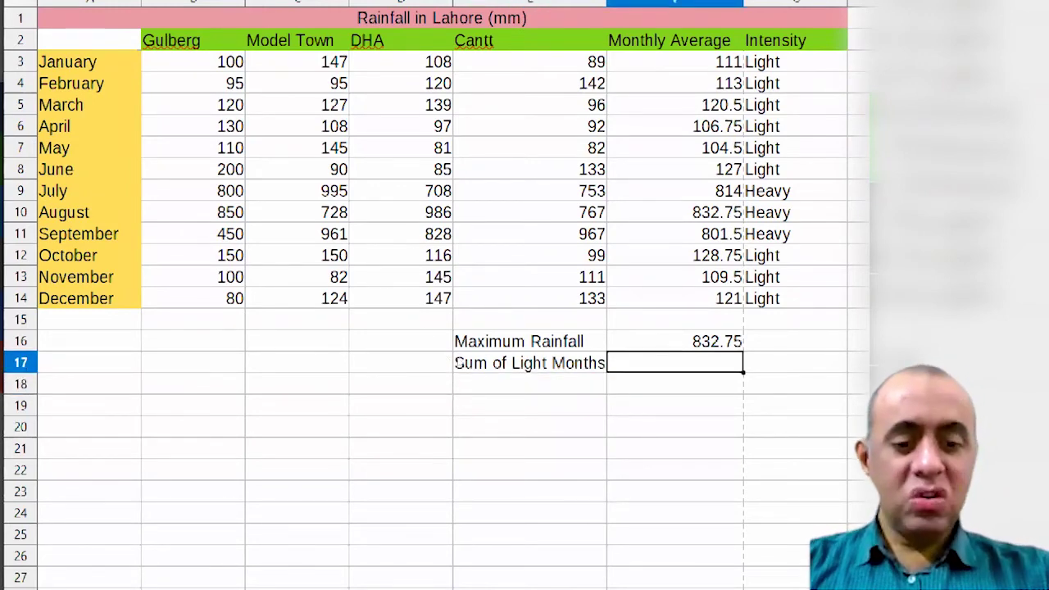
pyautogui.write('=')
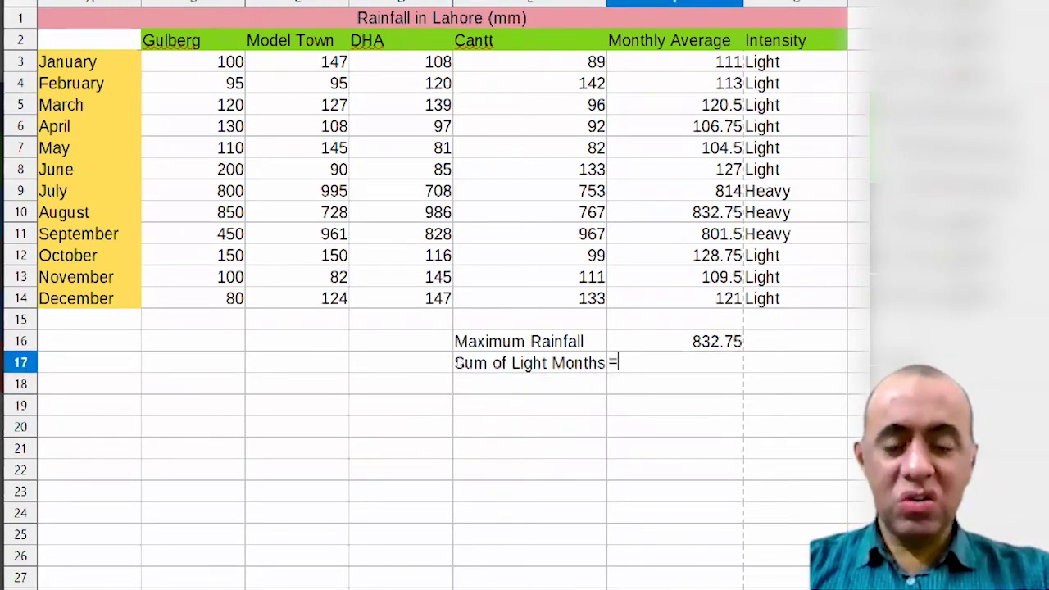
pyautogui.write('sum')
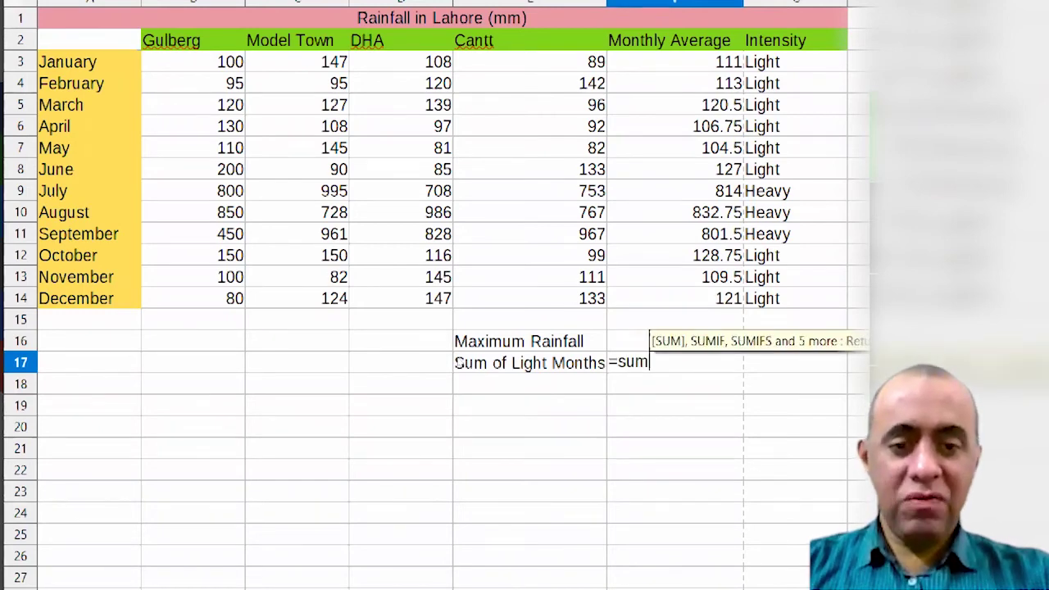
pyautogui.write('if(F3:F9')
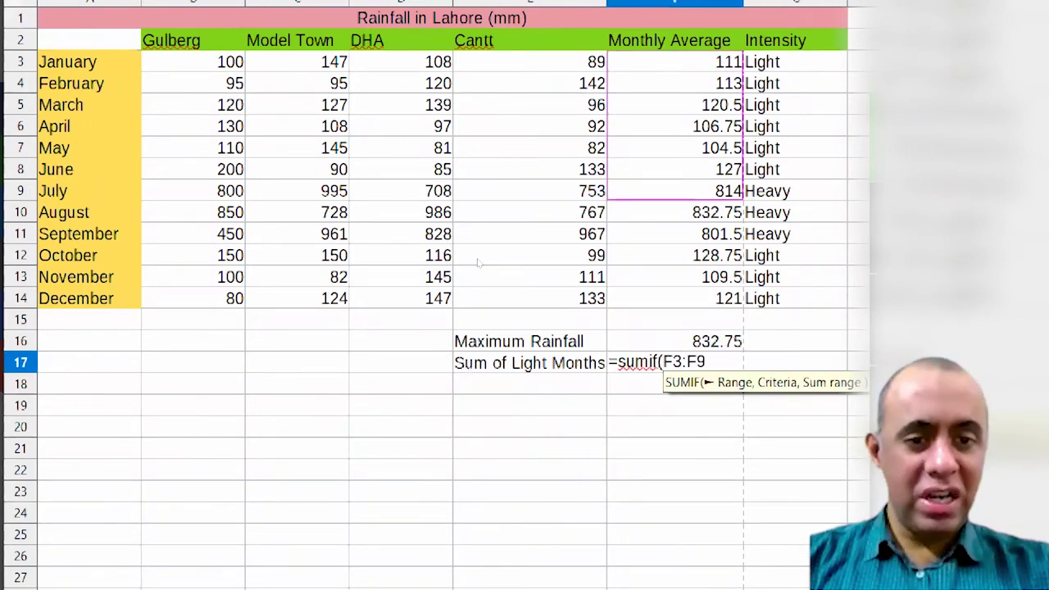
pyautogui.moveTo(478, 262); pyautogui.dragTo(477, 308)
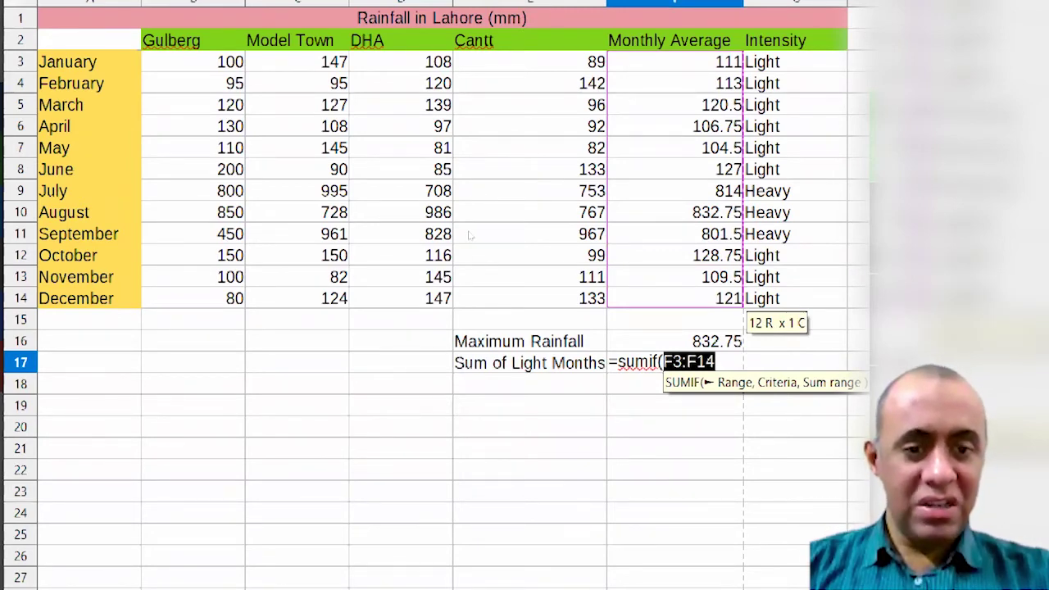
pyautogui.write(',')
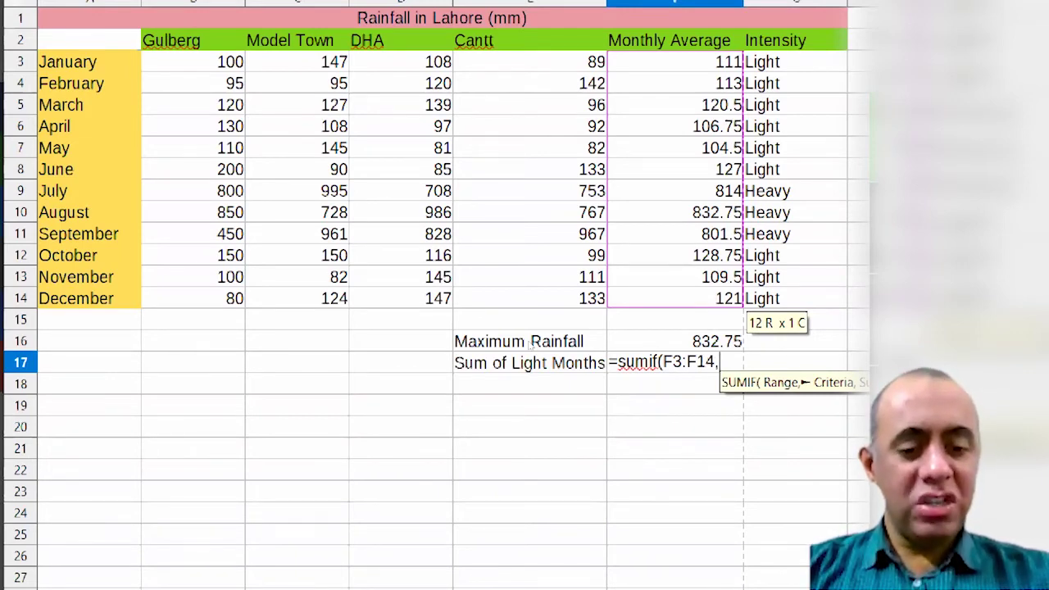
pyautogui.write('"')
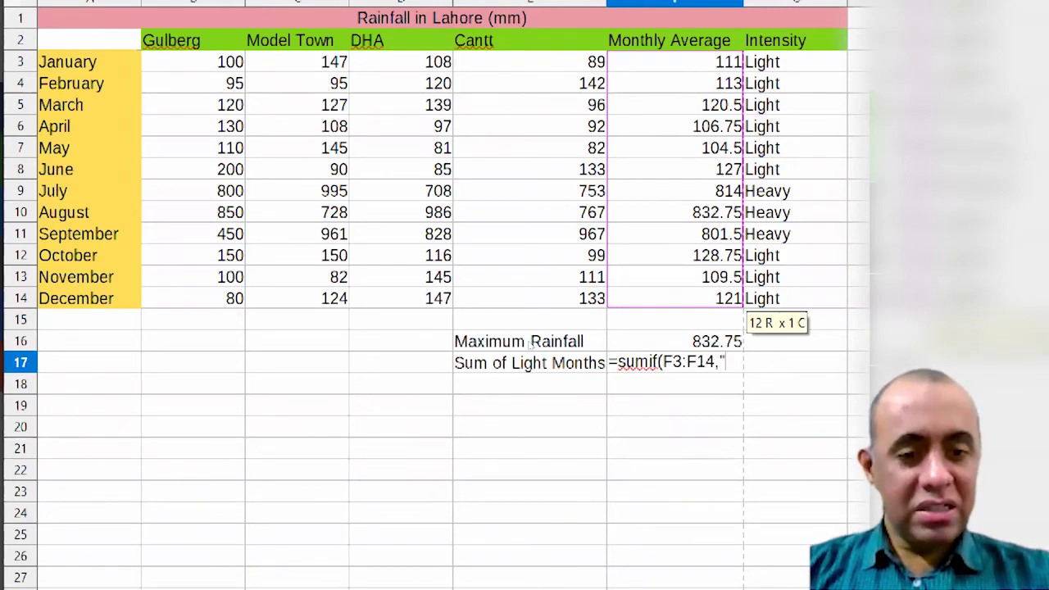
pyautogui.write('>')
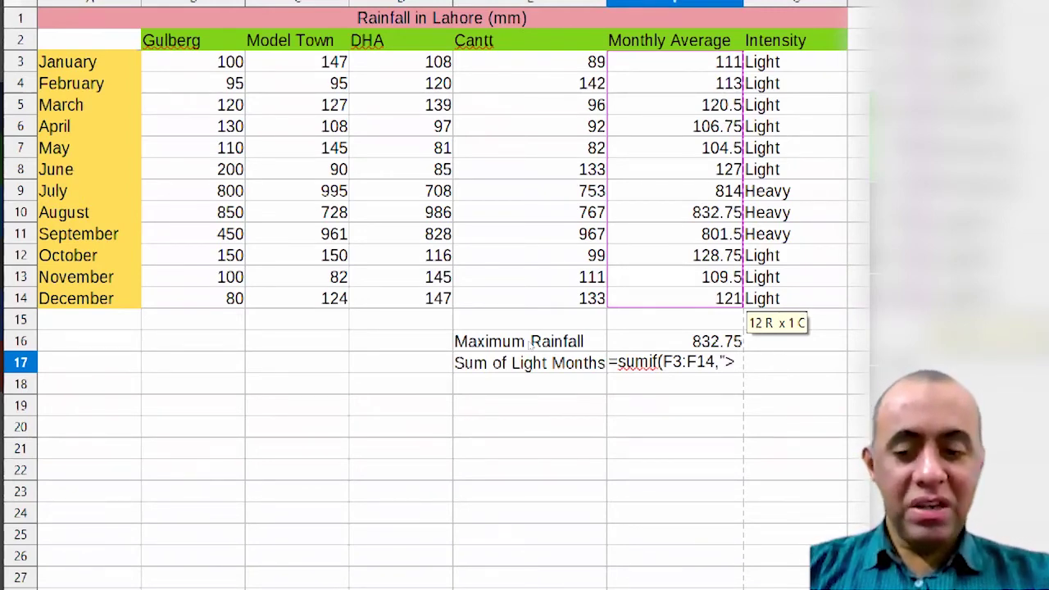
pyautogui.write('500"')
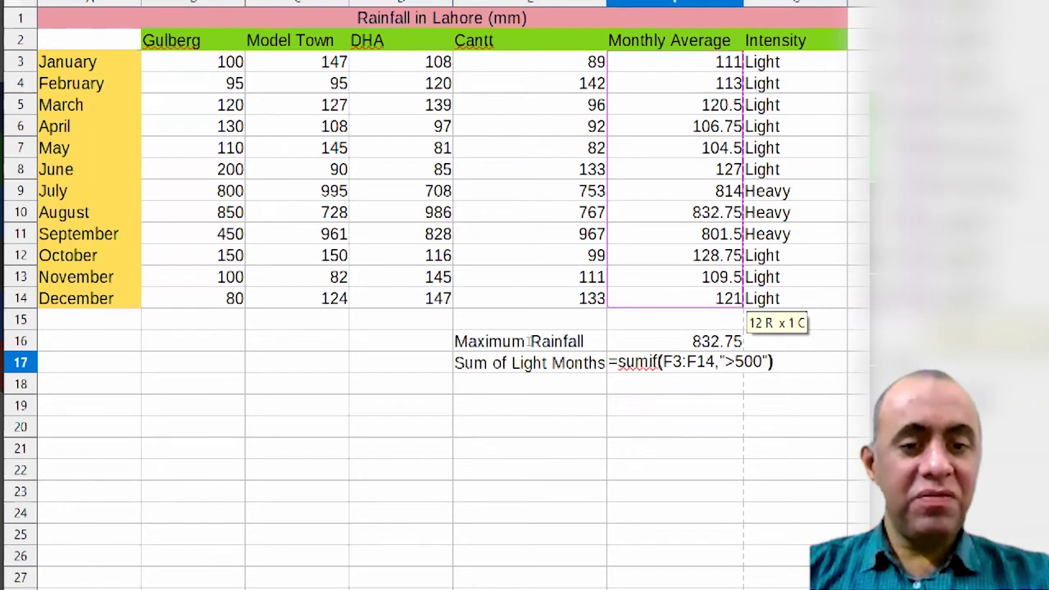
pyautogui.press('Return')
pyautogui.press('Up')
pyautogui.press('F2')
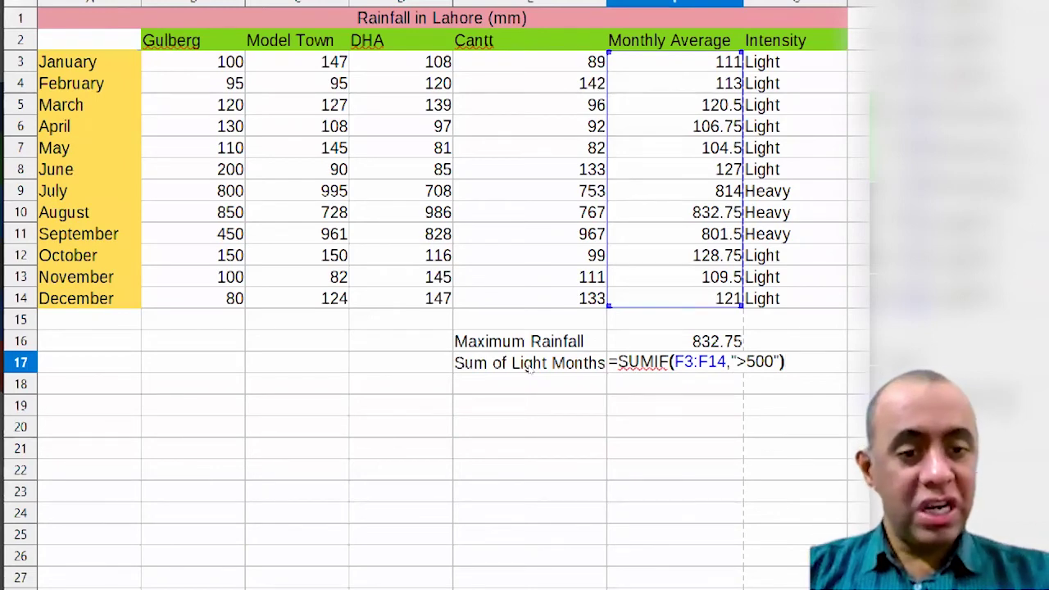
pyautogui.press('Return')
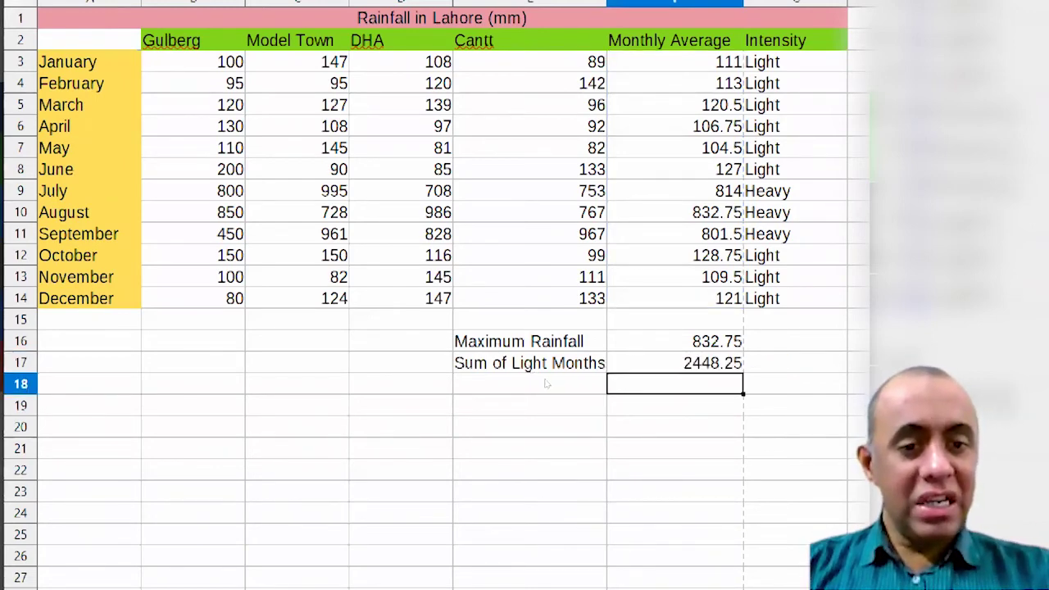
# Step: Examine July's IF formula in G9, highlighting its F9>500 condition, and leave the formula as it is
pyautogui.press('Up')
pyautogui.press('Up')
pyautogui.press('Up')
pyautogui.press('Up')
pyautogui.press('Up')
pyautogui.press('Up')
pyautogui.press('Up')
pyautogui.press('Up')
pyautogui.press('Up')
pyautogui.press('Right')
pyautogui.press('F2')
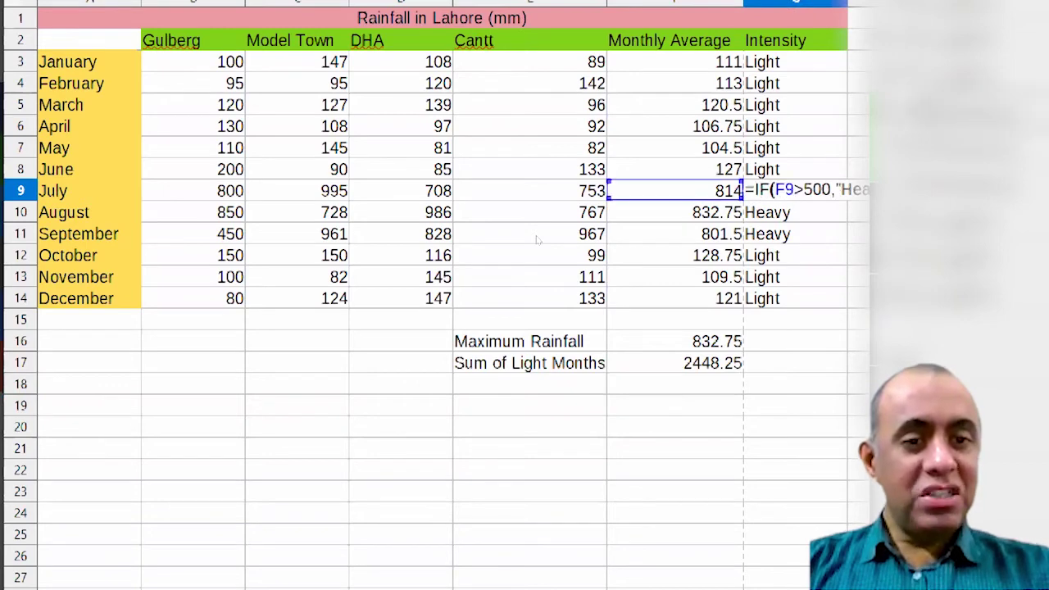
pyautogui.hotkey('shift', 'Right')
pyautogui.hotkey('shift', 'Right')
pyautogui.hotkey('shift', 'Right')
pyautogui.hotkey('shift', 'Right')
pyautogui.hotkey('shift', 'Right')
pyautogui.hotkey('shift', 'Right')
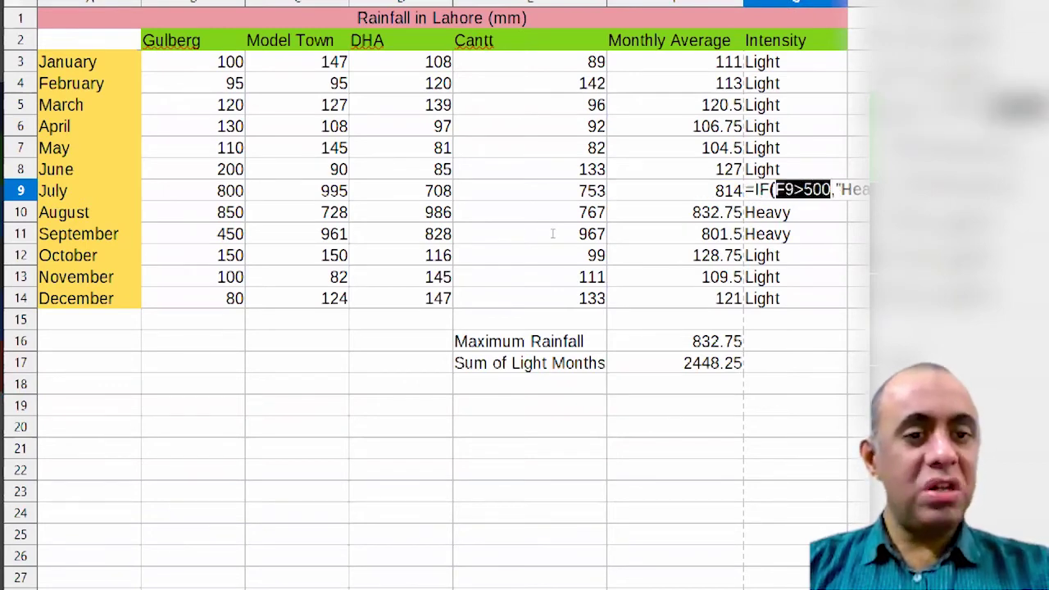
pyautogui.press('Right')
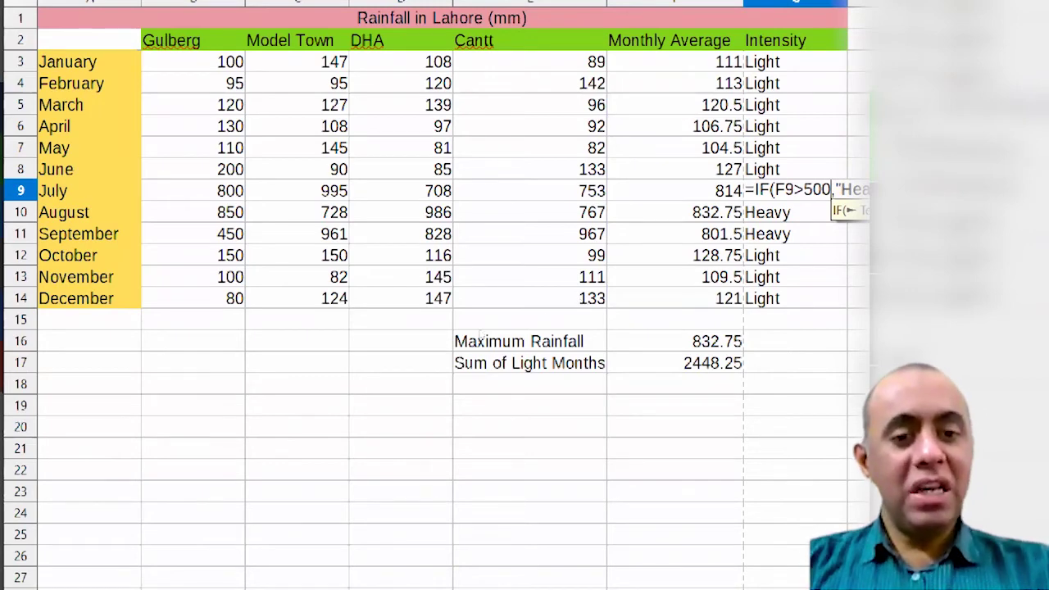
pyautogui.click(673, 341)
pyautogui.press('Escape')
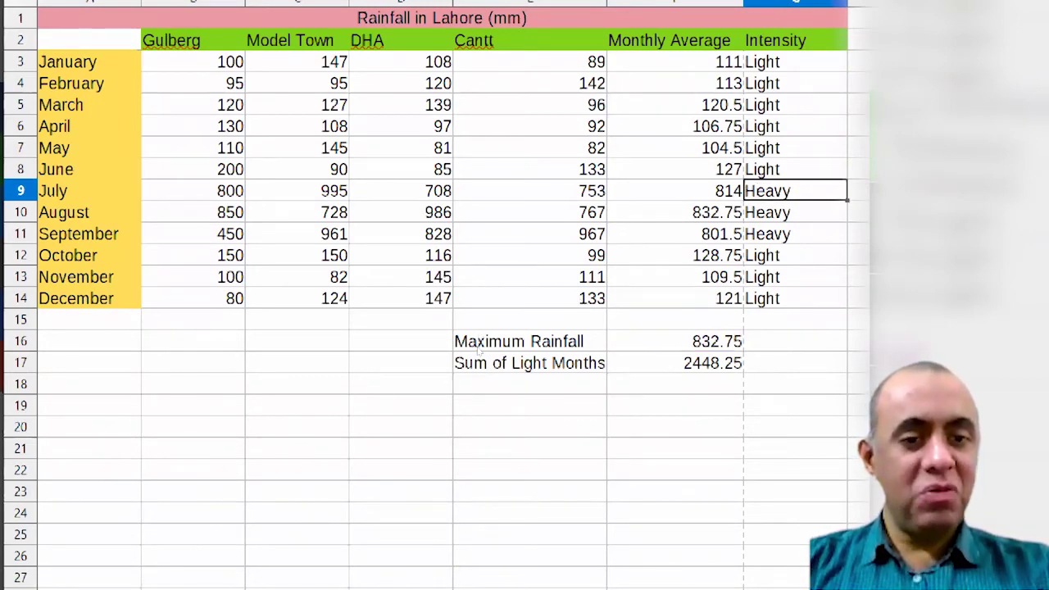
# Step: Review the SUMIF formula in F17, highlighting its comparison operator and the whole >500 condition
pyautogui.press('Down')
pyautogui.press('Down')
pyautogui.press('Down')
pyautogui.press('Down')
pyautogui.press('Down')
pyautogui.press('Down')
pyautogui.press('Down')
pyautogui.press('Down')
pyautogui.press('Left')
pyautogui.press('F2')
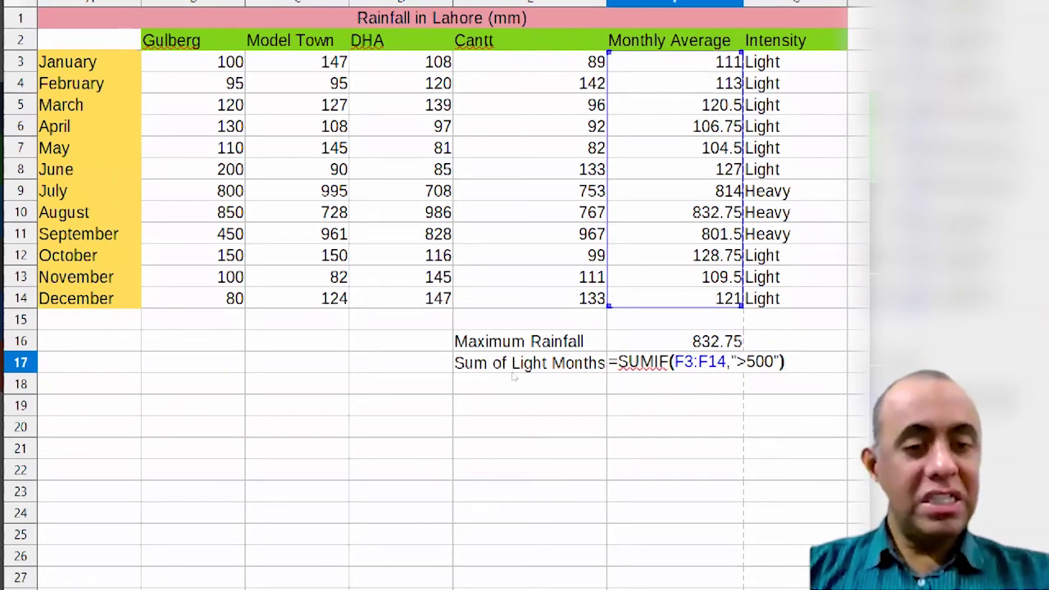
pyautogui.press('Left')
pyautogui.press('Left')
pyautogui.press('Left')
pyautogui.press('Left')
pyautogui.press('Left')
pyautogui.press('Left')
pyautogui.hotkey('shift', 'Right')
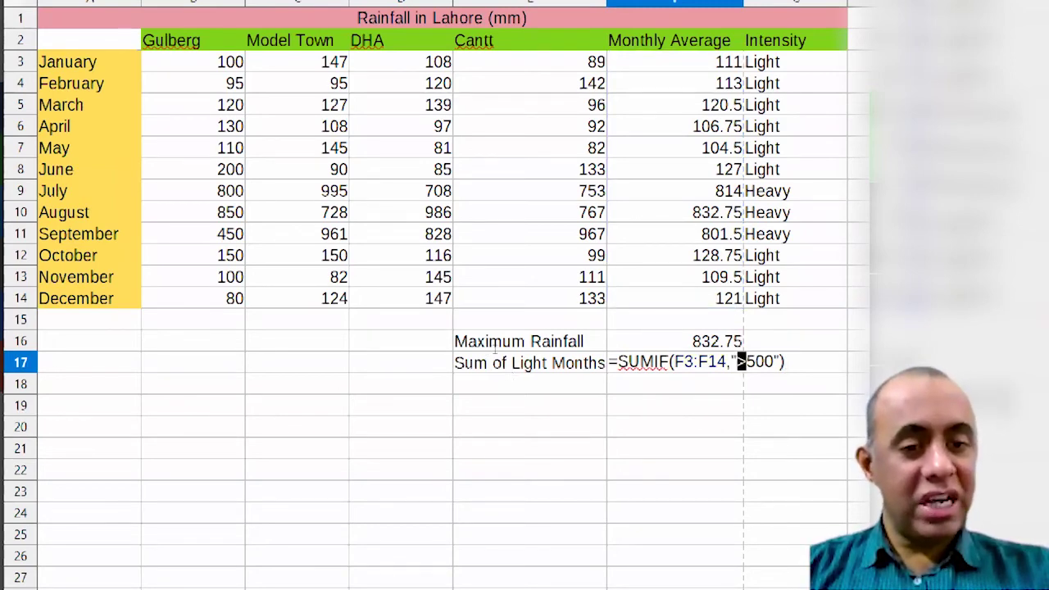
pyautogui.press('Right')
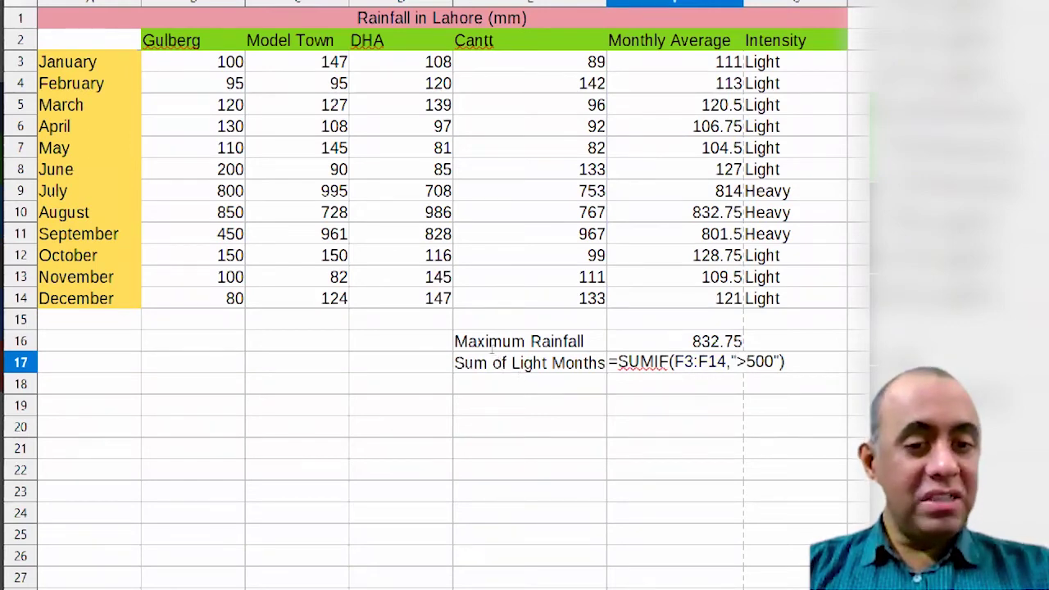
pyautogui.hotkey('shift', 'Right')
pyautogui.hotkey('shift', 'Right')
pyautogui.hotkey('shift', 'Right')
pyautogui.hotkey('shift', 'Right')
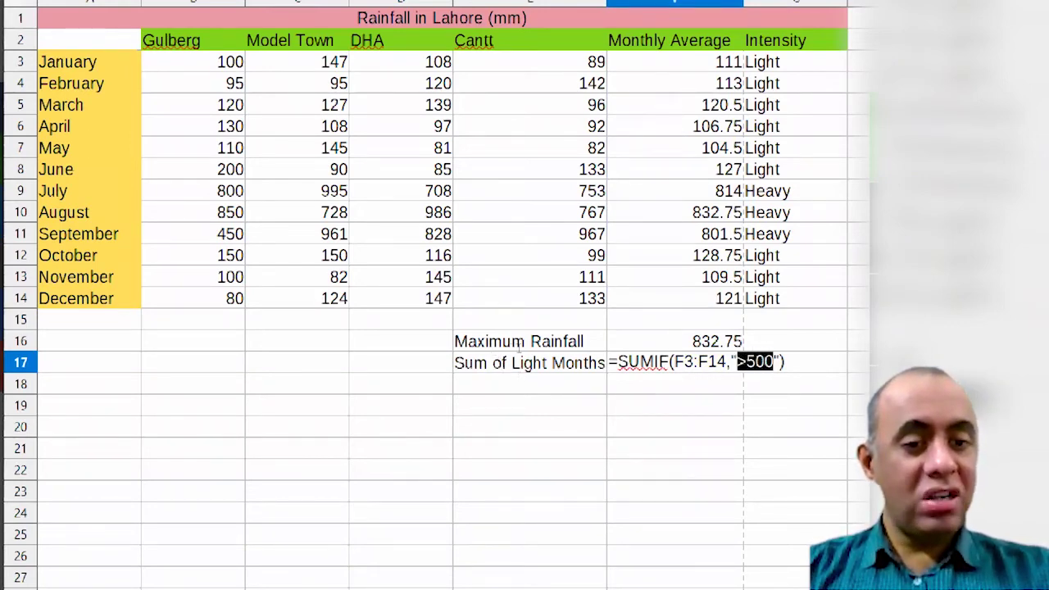
# Step: Highlight the SUMIF criterion in F17 together with its enclosing quotation marks to examine how it is written
pyautogui.press('Right')
pyautogui.press('Right')
pyautogui.hotkey('shift', 'Left')
pyautogui.hotkey('shift', 'Left')
pyautogui.hotkey('shift', 'Left')
pyautogui.hotkey('shift', 'Left')
pyautogui.hotkey('shift', 'Left')
pyautogui.hotkey('shift', 'Left')
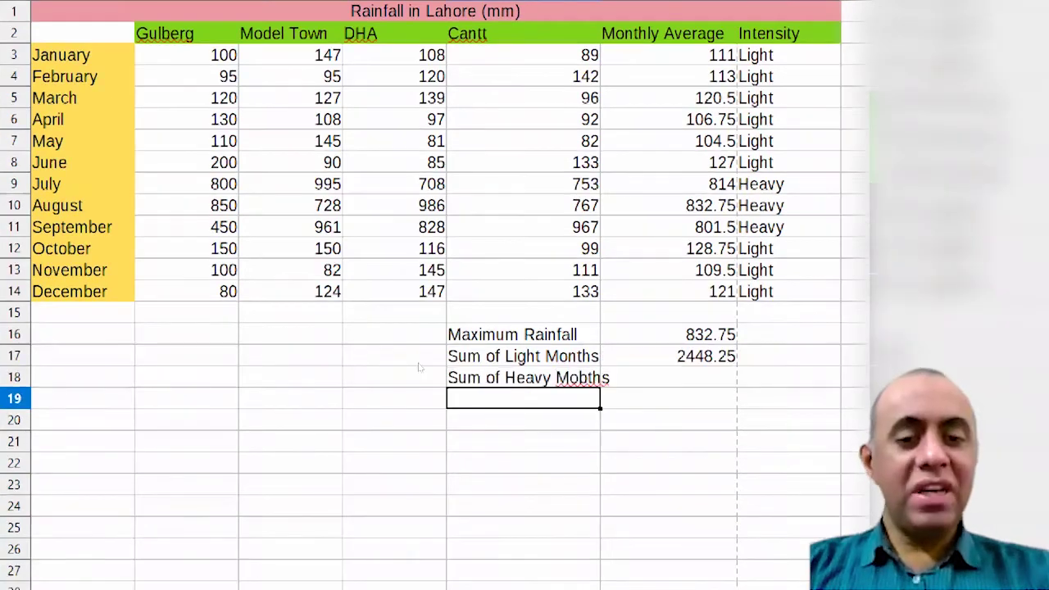
# Step: Correct the misspelled label in E18 to "Sum of Heavy Months" and go to F18
pyautogui.press('Up')
pyautogui.press('F2')
pyautogui.press('Left')
pyautogui.press('Left')
pyautogui.press('BackSpace')
pyautogui.write('n')
pyautogui.press('Tab')
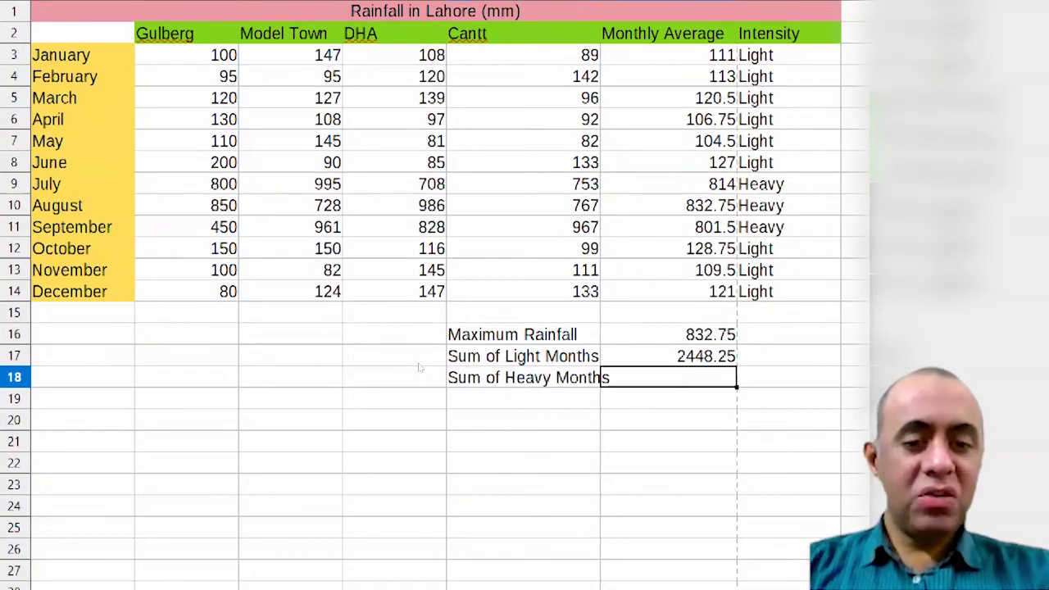
# Step: Enter a SUMIF formula in F18 that totals the monthly averages F3:F14 with the criterion "<=500"
pyautogui.write('=sumif(')
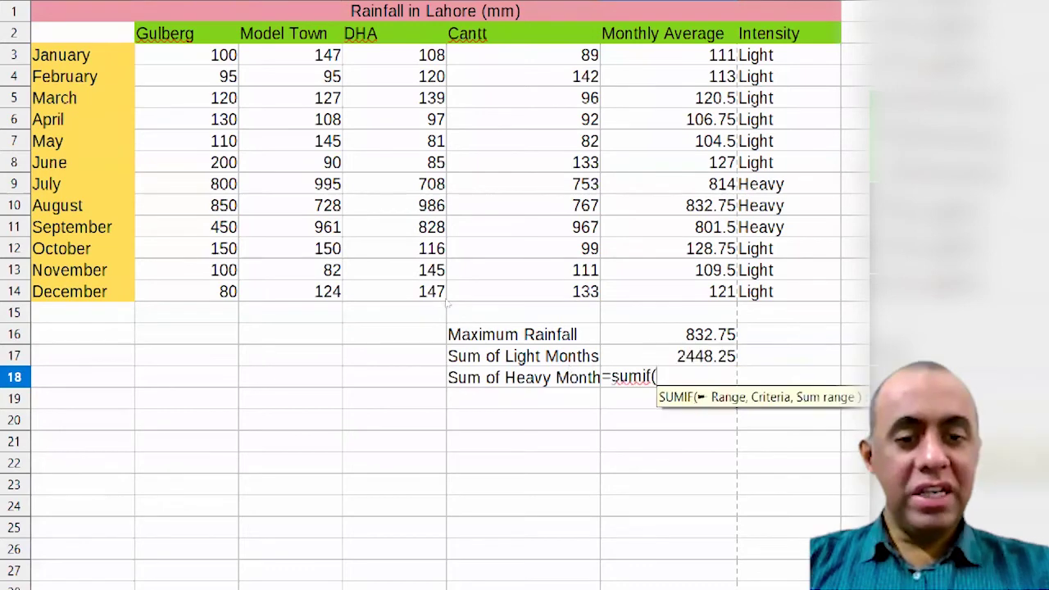
pyautogui.moveTo(681, 291); pyautogui.dragTo(681, 55)
pyautogui.write(',"<')
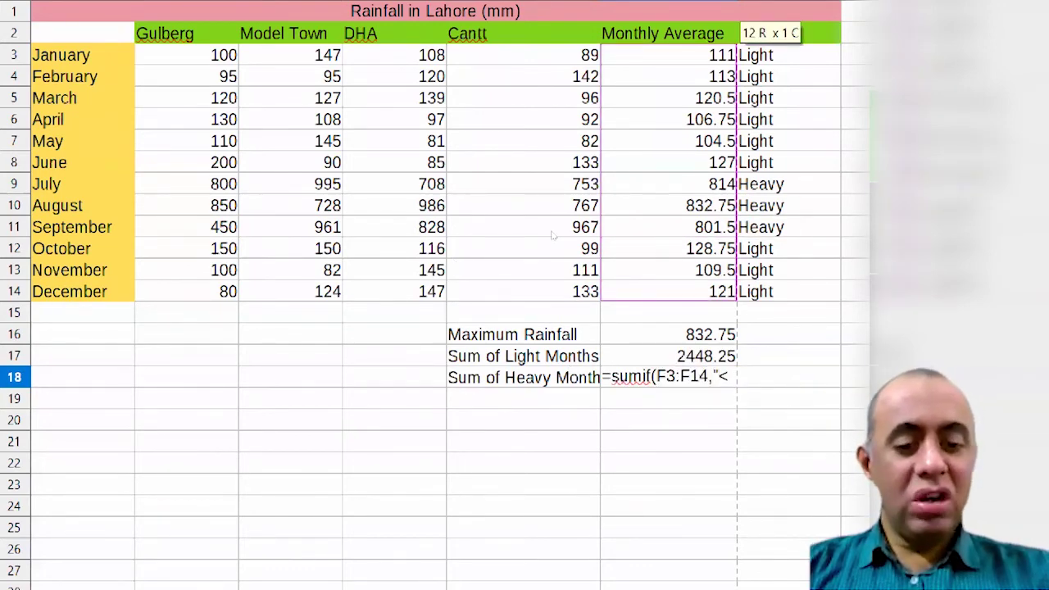
pyautogui.write('=500')
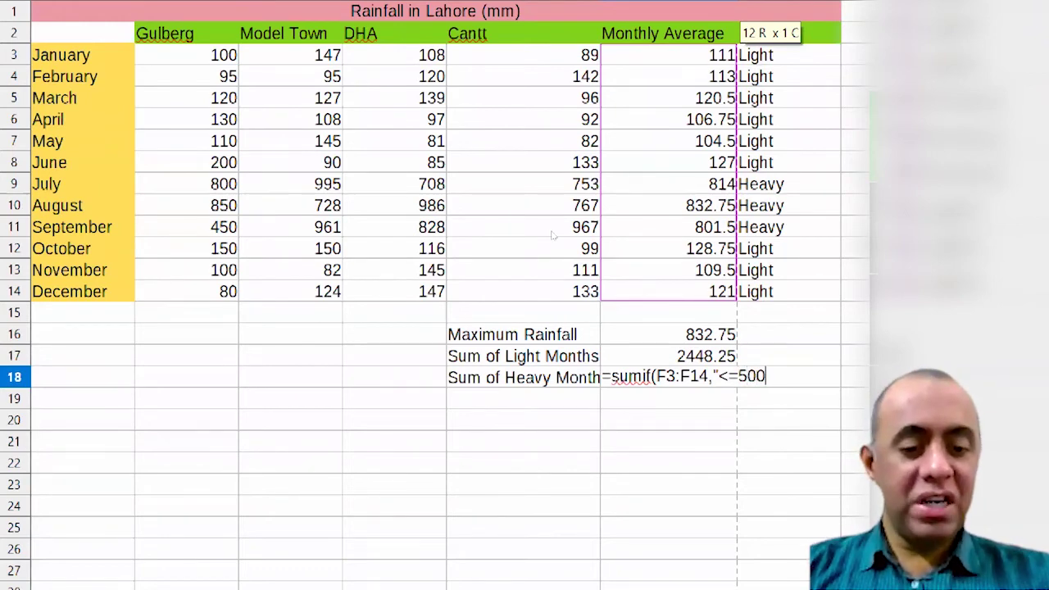
pyautogui.write('")')
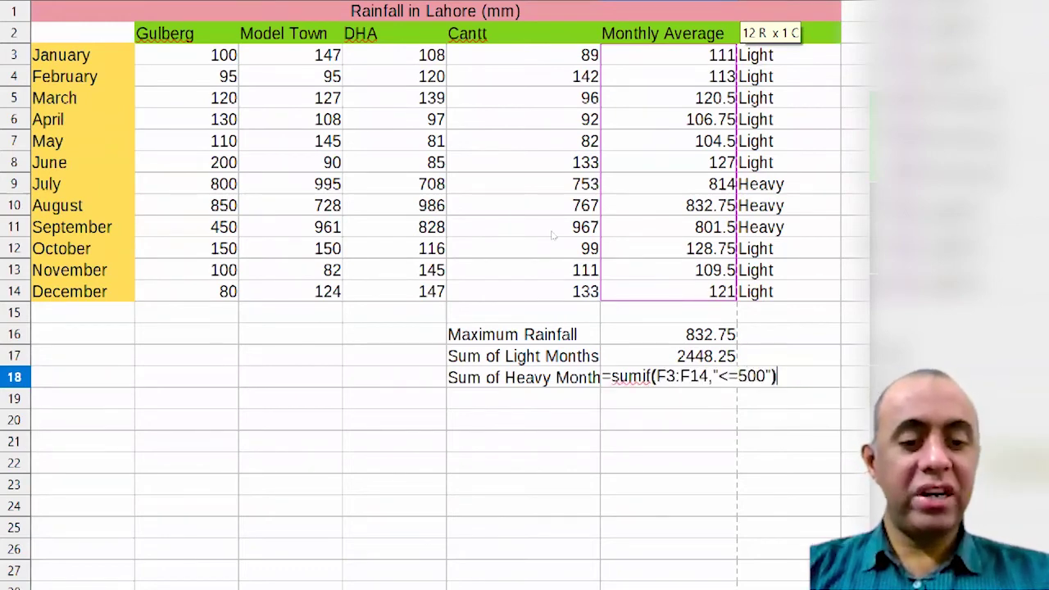
pyautogui.press('Return')
# Step: Change the SUMIF criterion in F17 to "<=500" and the one in F18 to ">500"
pyautogui.press('Up')
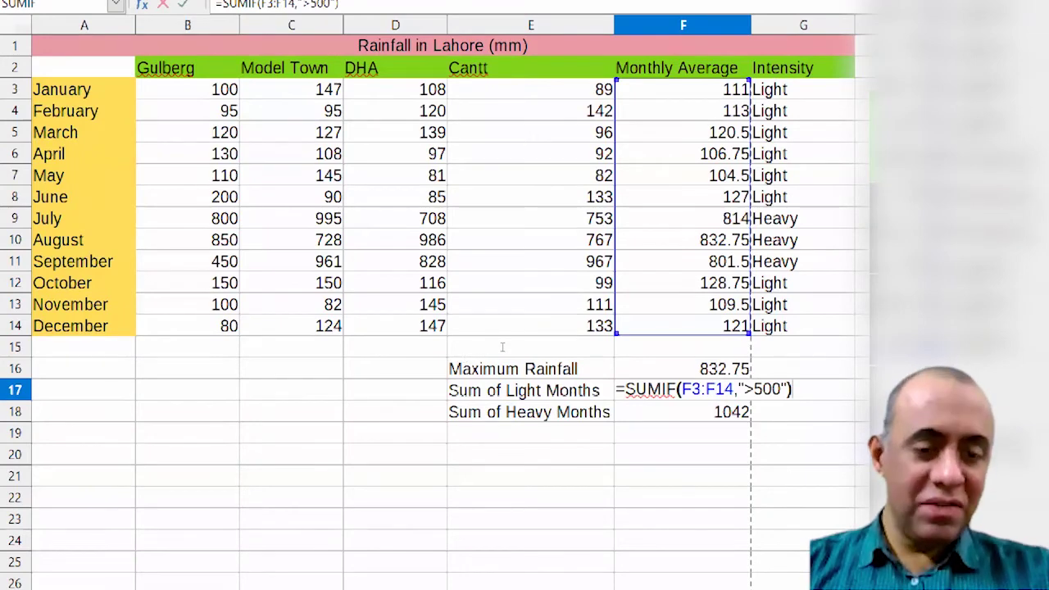
pyautogui.press('Left')
pyautogui.press('Left')
pyautogui.press('Left')
pyautogui.press('Left')
pyautogui.press('Left')
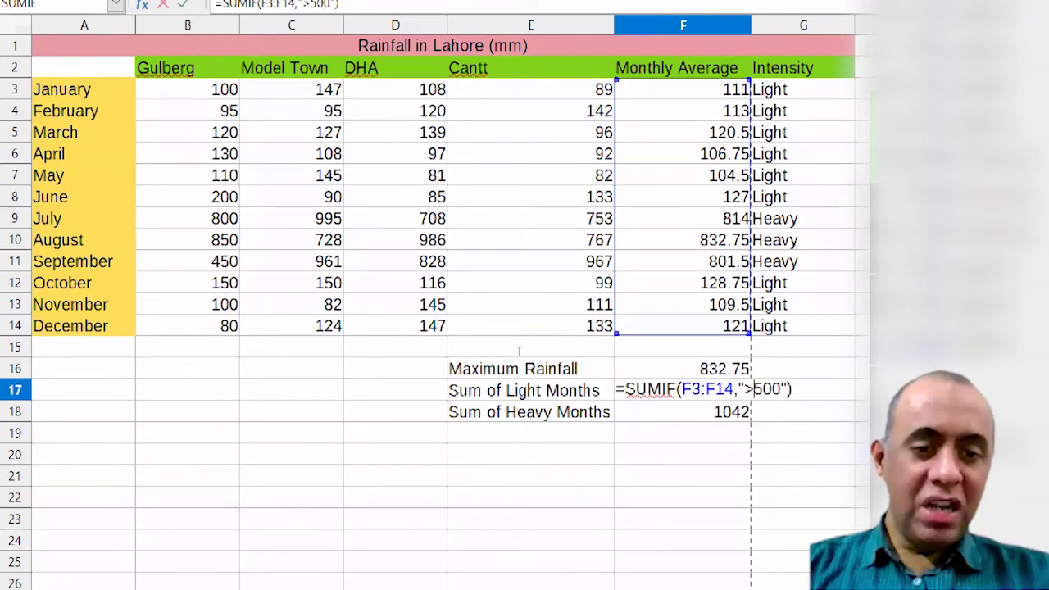
pyautogui.hotkey('shift', 'Left')
pyautogui.write('<=')
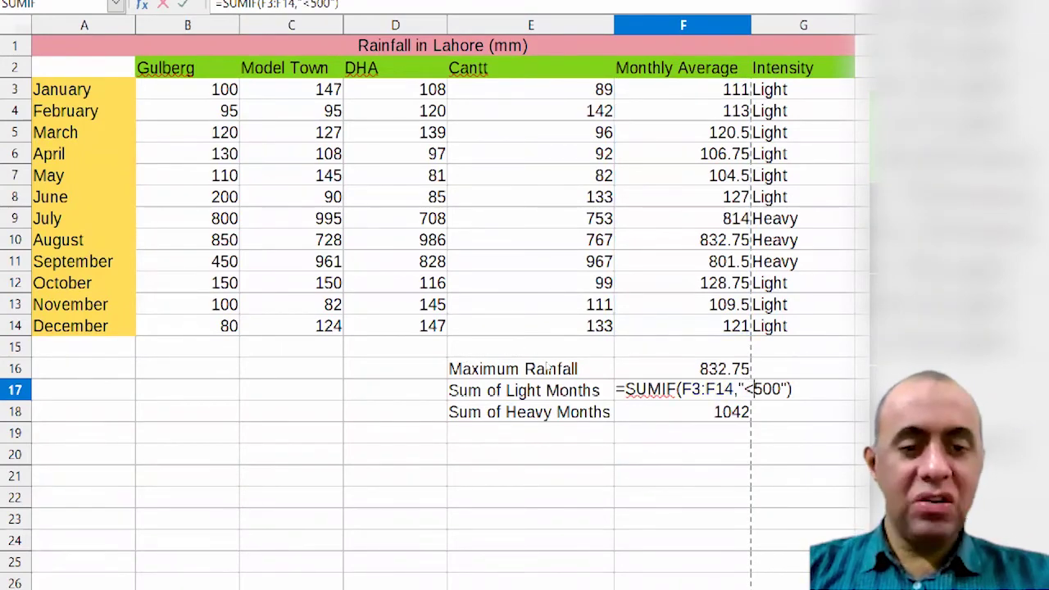
pyautogui.press('Return')
pyautogui.press('Return')
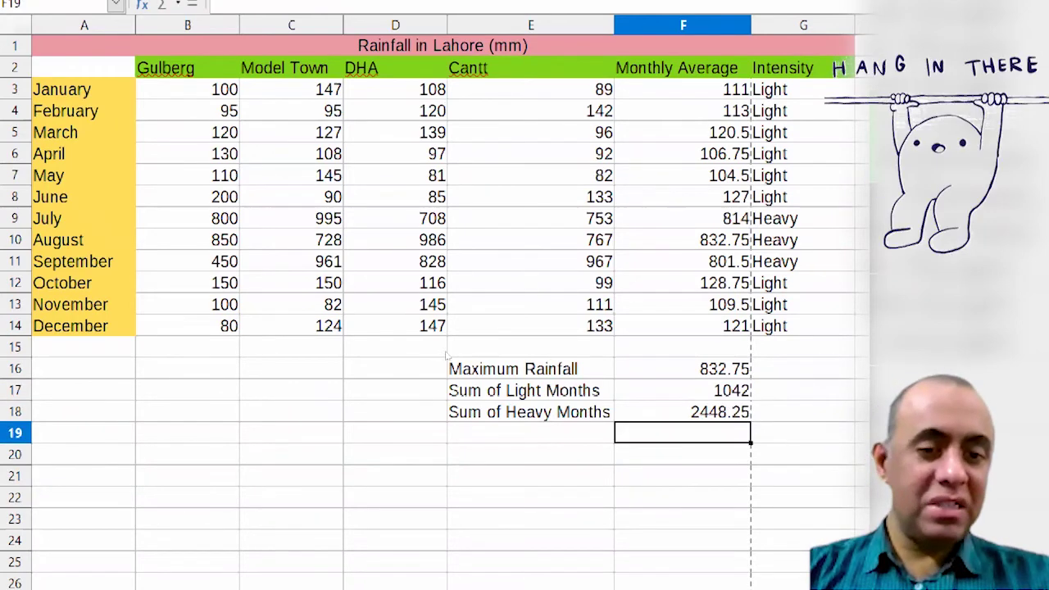
# Step: Check the SUMIF formulas in F17 and F18, and highlight the heavy months' averages and intensities in F9:G11
pyautogui.press('Up')
pyautogui.press('Up')
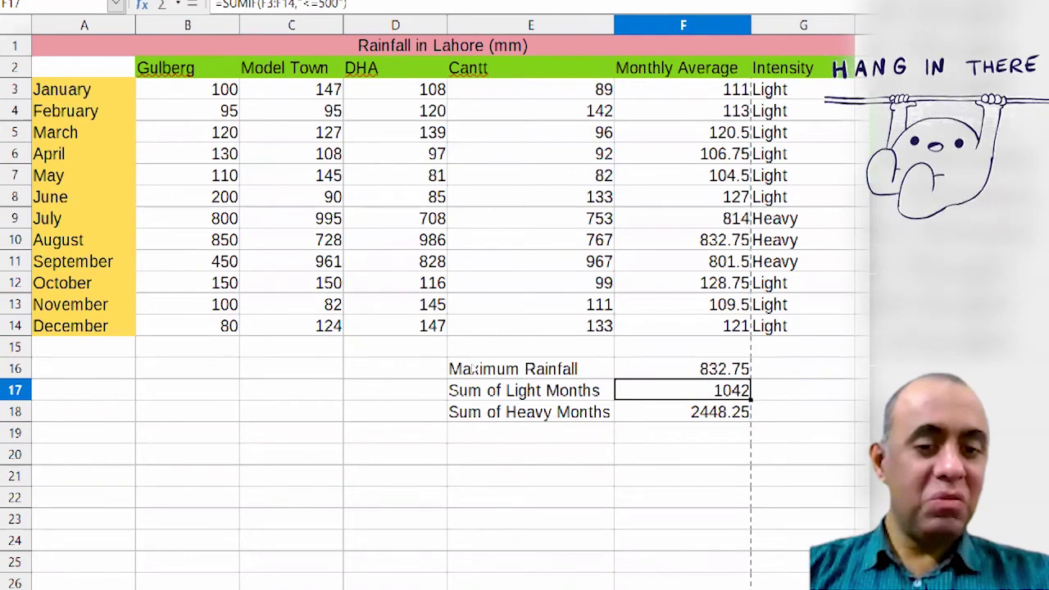
pyautogui.press('Down')
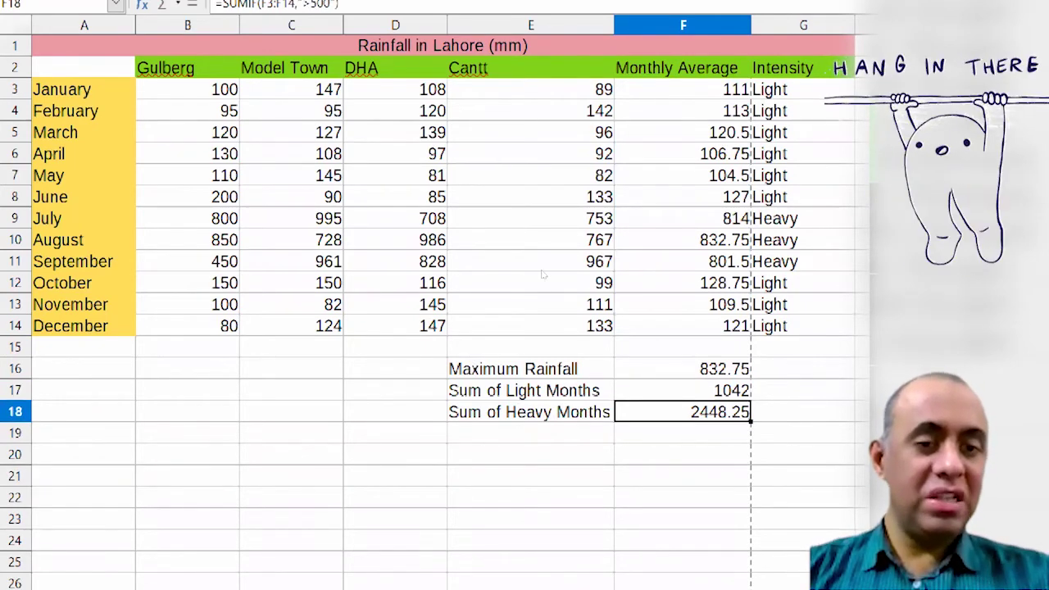
pyautogui.press('Right')
pyautogui.press('Up')
pyautogui.press('Up')
pyautogui.press('Up')
pyautogui.press('Up')
pyautogui.press('Up')
pyautogui.press('Up')
pyautogui.press('Up')
pyautogui.press('Up')
pyautogui.press('Up')
pyautogui.hotkey('shift', 'Down')
pyautogui.hotkey('shift', 'Down')
pyautogui.hotkey('shift', 'Left')
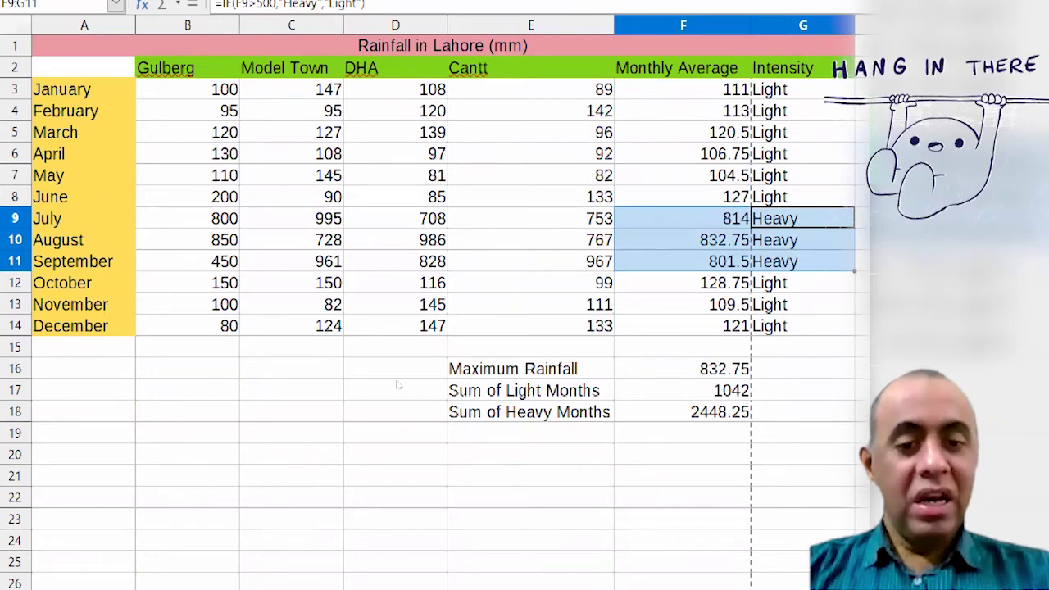
# Step: Label cell E19 "Number of Light Months"
pyautogui.press('Down')
pyautogui.press('Down')
pyautogui.press('Down')
pyautogui.press('Down')
pyautogui.press('Down')
pyautogui.press('Down')
pyautogui.press('Down')
pyautogui.press('Down')
pyautogui.press('Down')
pyautogui.press('Down')
pyautogui.press('Left')
pyautogui.press('Left')
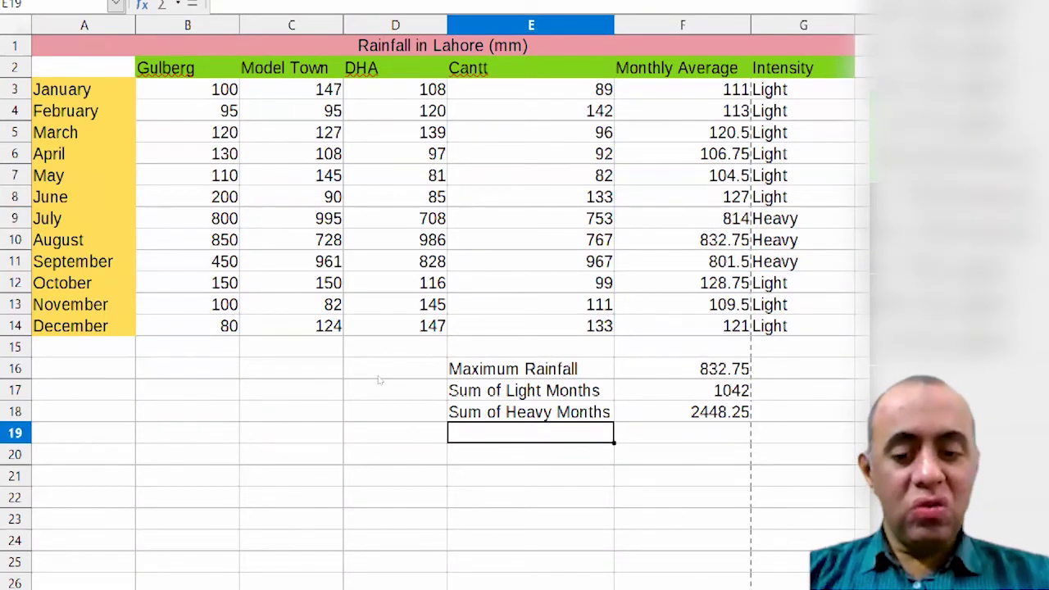
pyautogui.write('Number of Months')
pyautogui.press('BackSpace')
pyautogui.press('BackSpace')
pyautogui.press('BackSpace')
pyautogui.press('BackSpace')
pyautogui.press('BackSpace')
pyautogui.press('BackSpace')
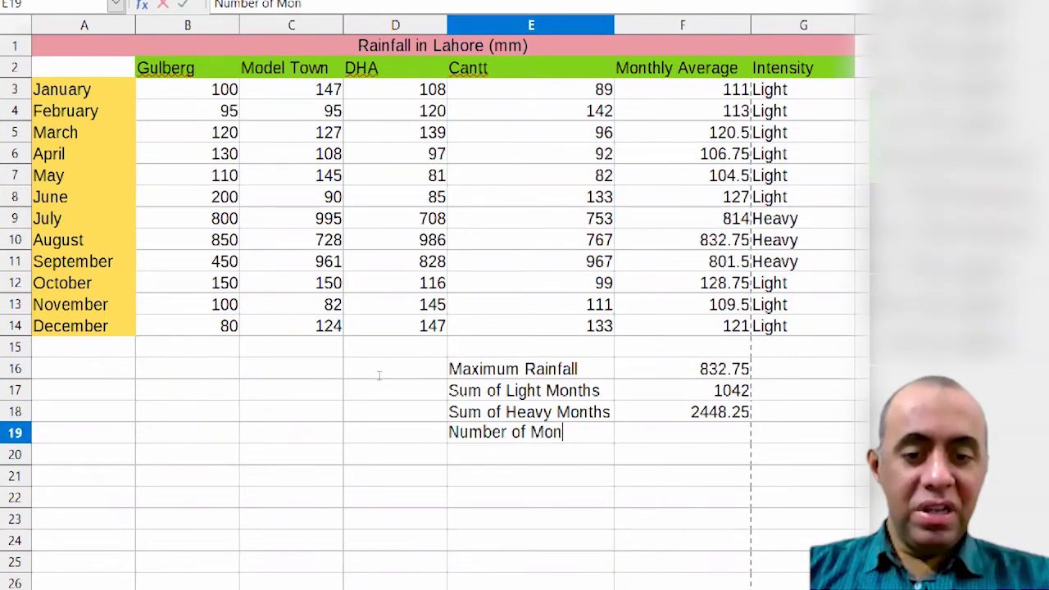
pyautogui.write('Light Months')
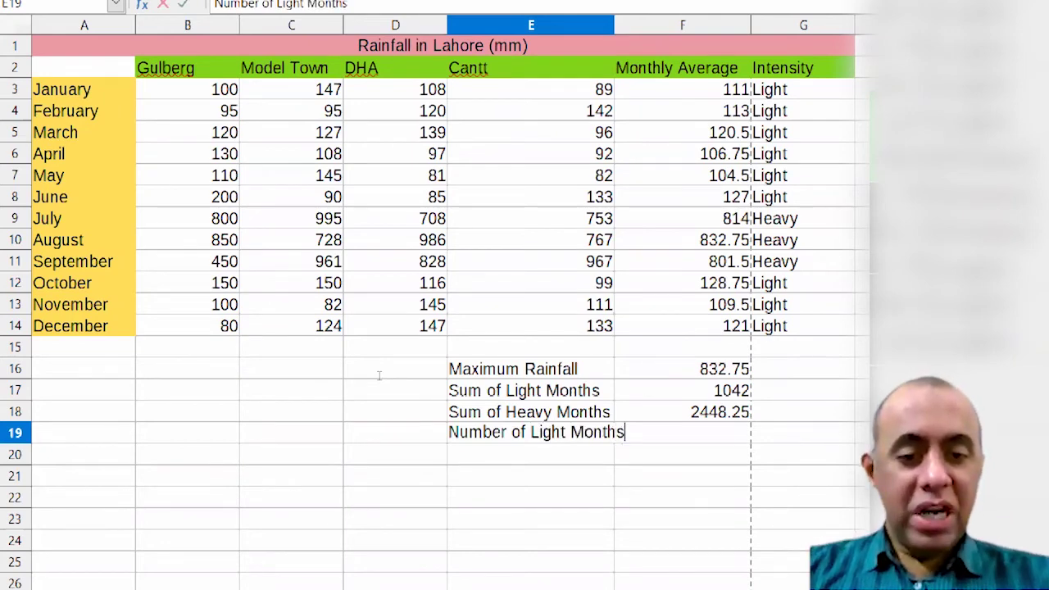
pyautogui.press('Return')
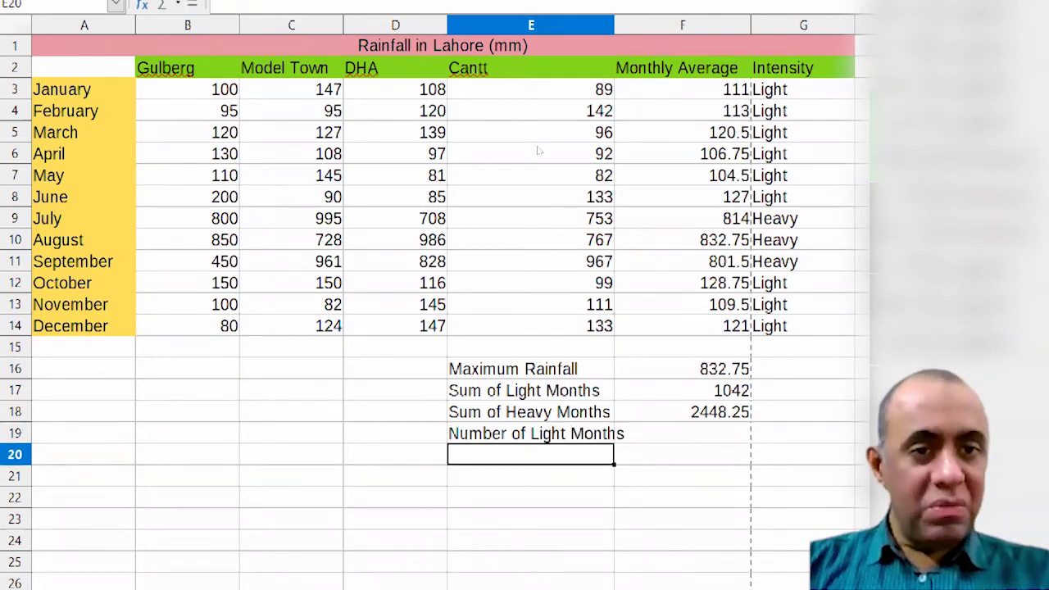
# Step: Highlight the Light entries before and after the heavy months in the Intensity column to count them
pyautogui.hotkey('shift', 'Down')
pyautogui.hotkey('shift', 'Down')
pyautogui.hotkey('shift', 'Down')
pyautogui.hotkey('shift', 'Down')
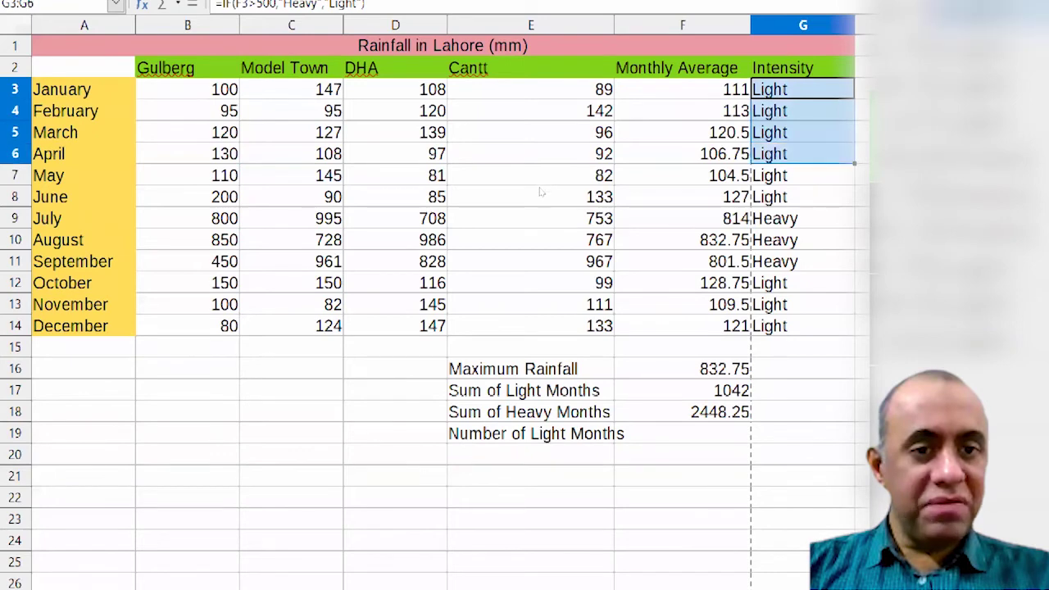
pyautogui.hotkey('shift', 'Down')
pyautogui.press('Down')
pyautogui.press('Down')
pyautogui.press('Down')
pyautogui.press('Down')
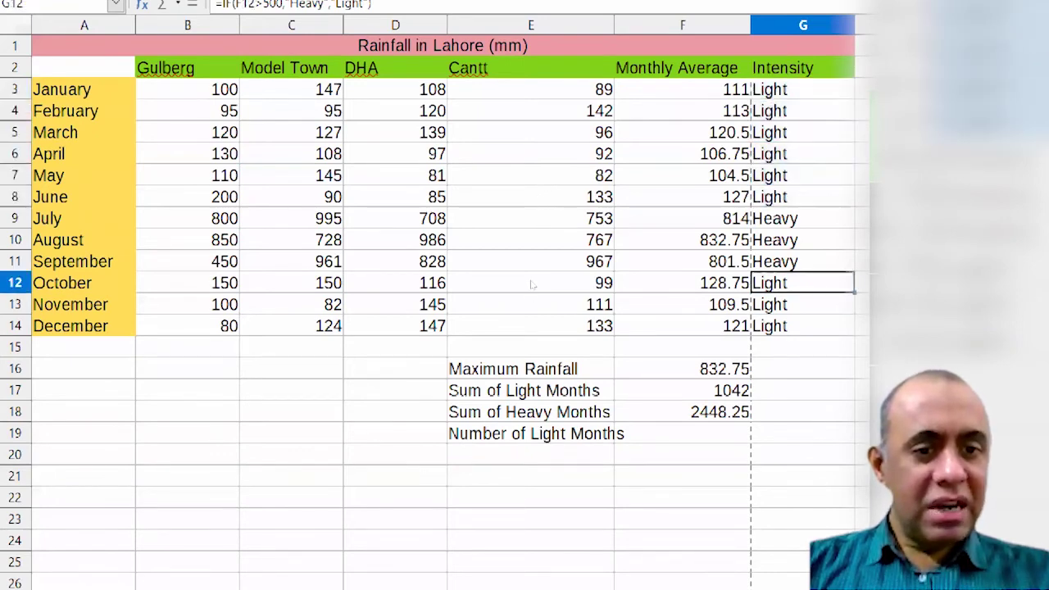
pyautogui.hotkey('shift', 'Down')
pyautogui.hotkey('shift', 'Down')
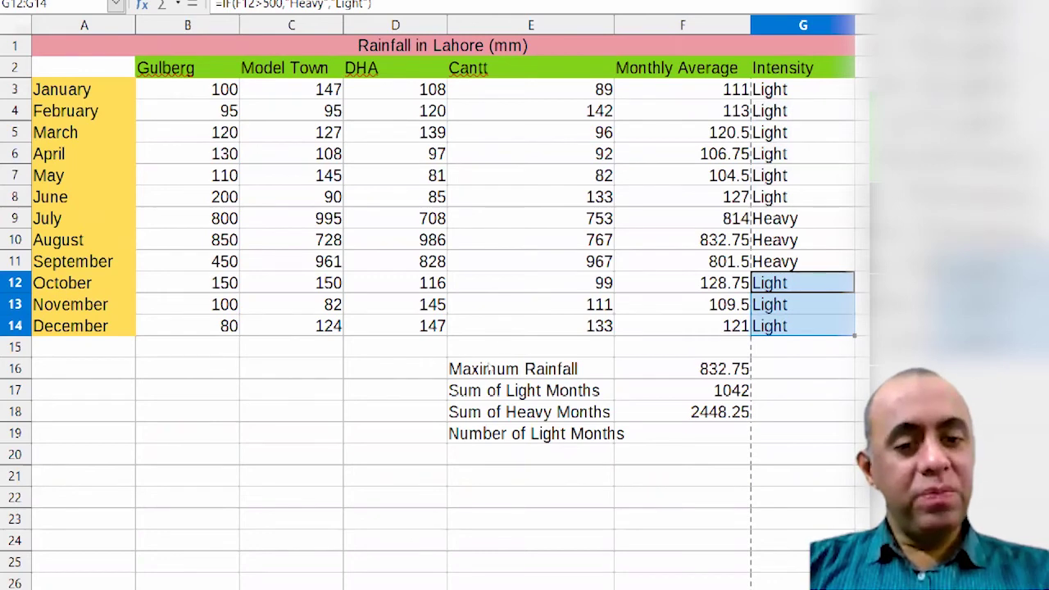
# Step: Enter =COUNTIF(F3:F14,"<=500") in F19 to count the light months
pyautogui.press('Left')
pyautogui.press('Down')
pyautogui.press('Down')
pyautogui.press('Down')
pyautogui.press('Down')
pyautogui.press('Down')
pyautogui.write('=')
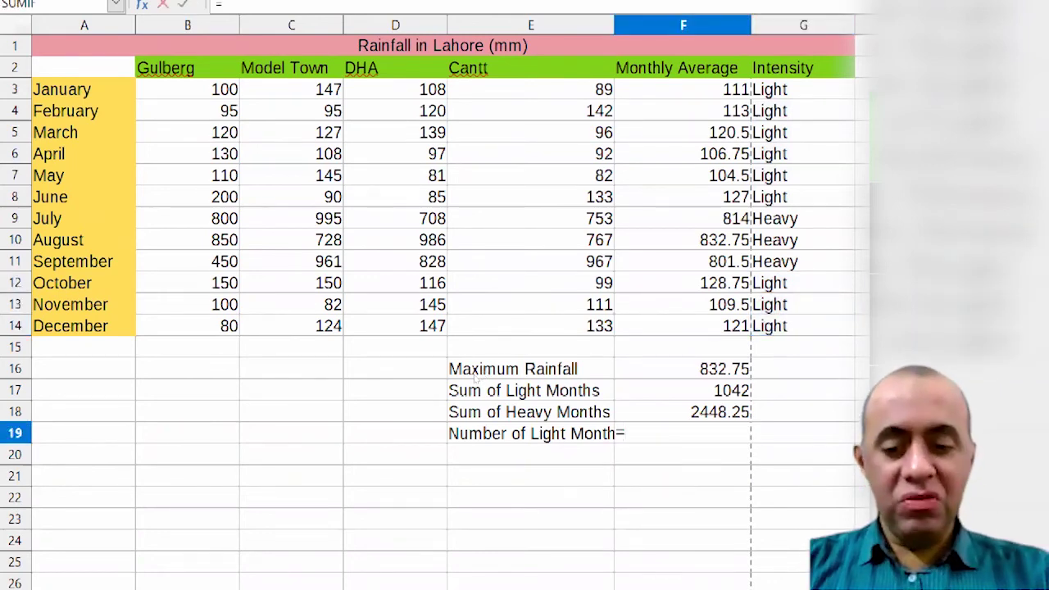
pyautogui.write('countif')
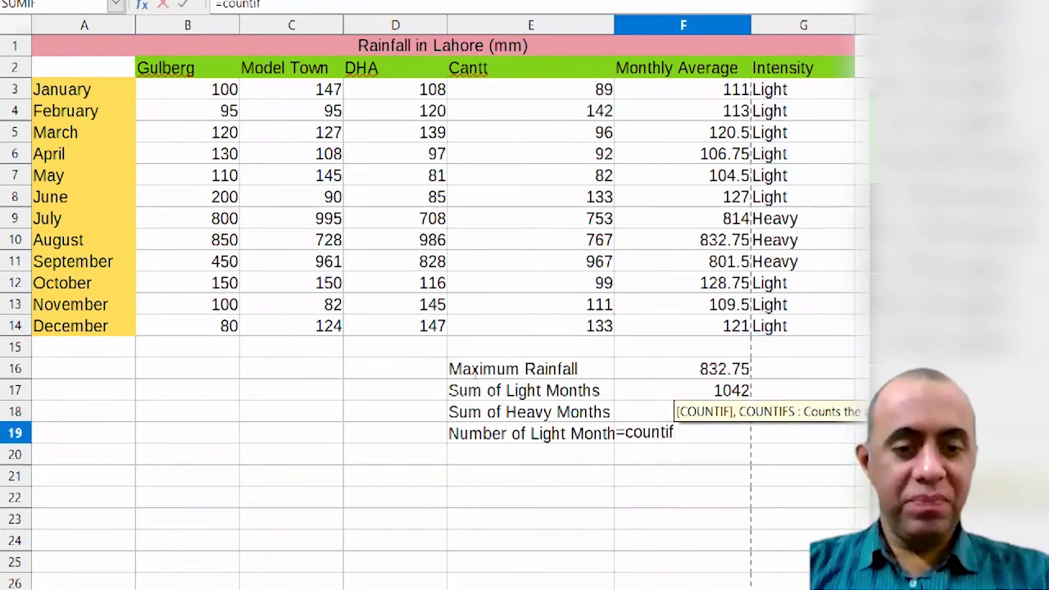
pyautogui.write('(')
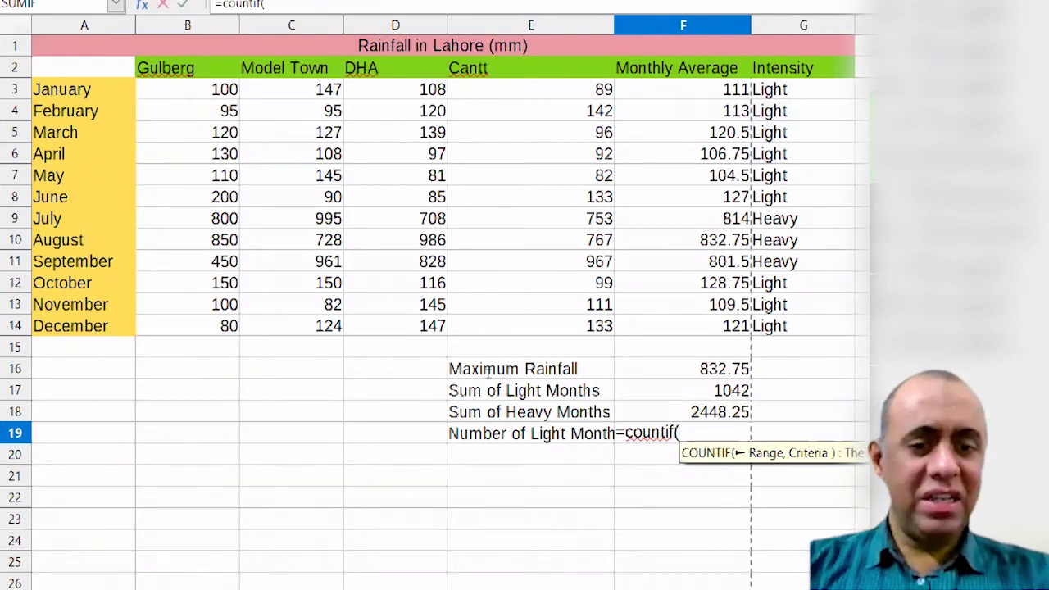
pyautogui.moveTo(683, 326); pyautogui.dragTo(683, 89)
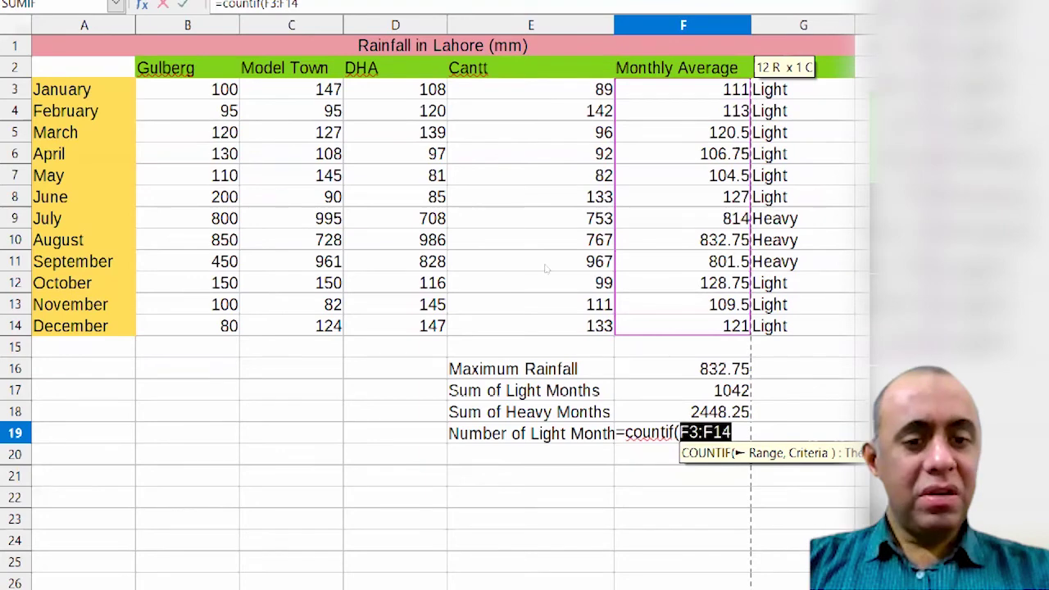
pyautogui.write(',')
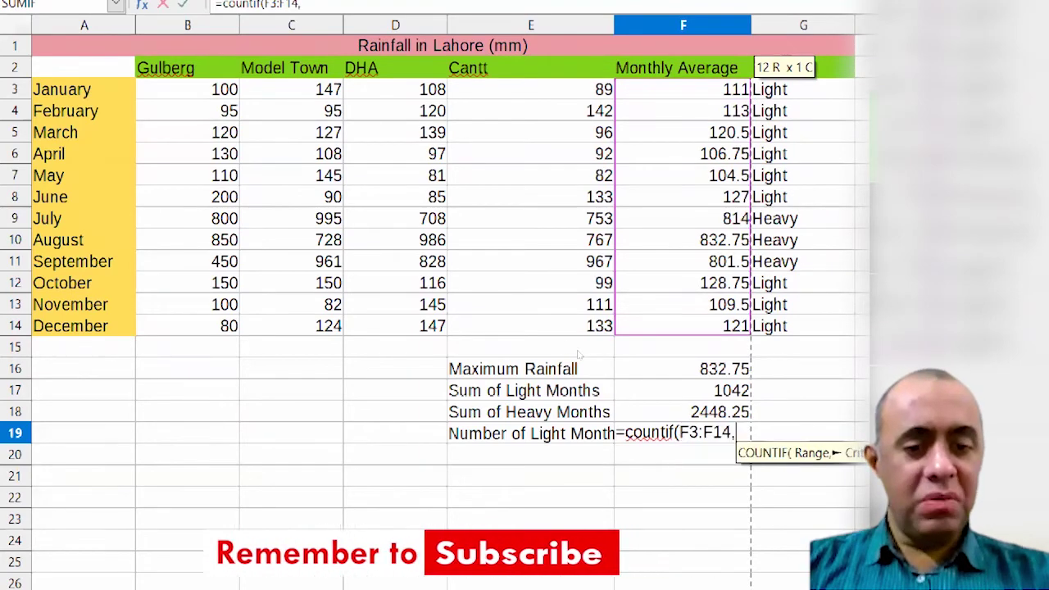
pyautogui.write('"')
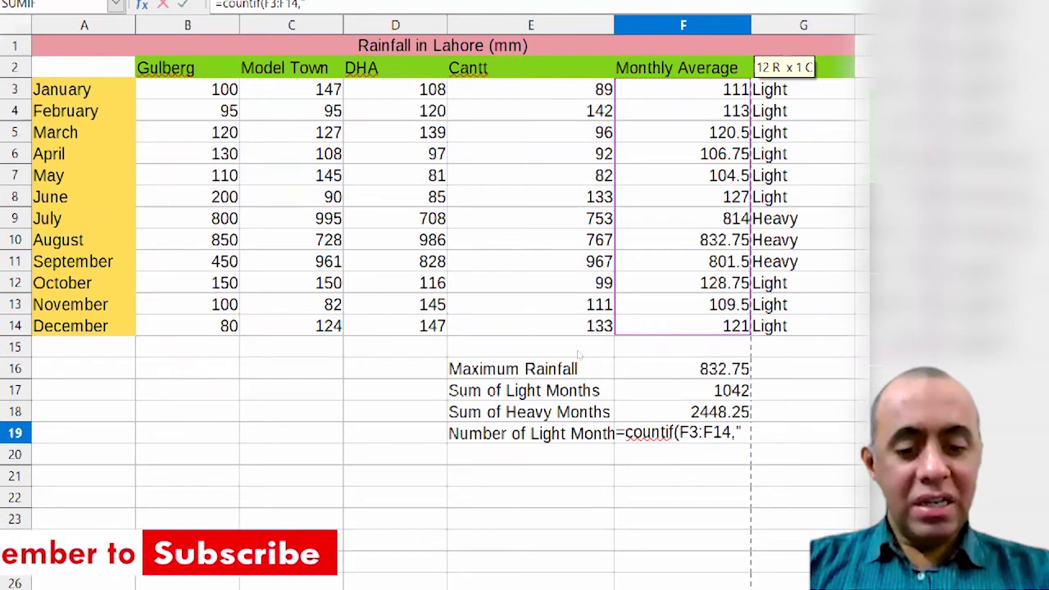
pyautogui.write('<=500")')
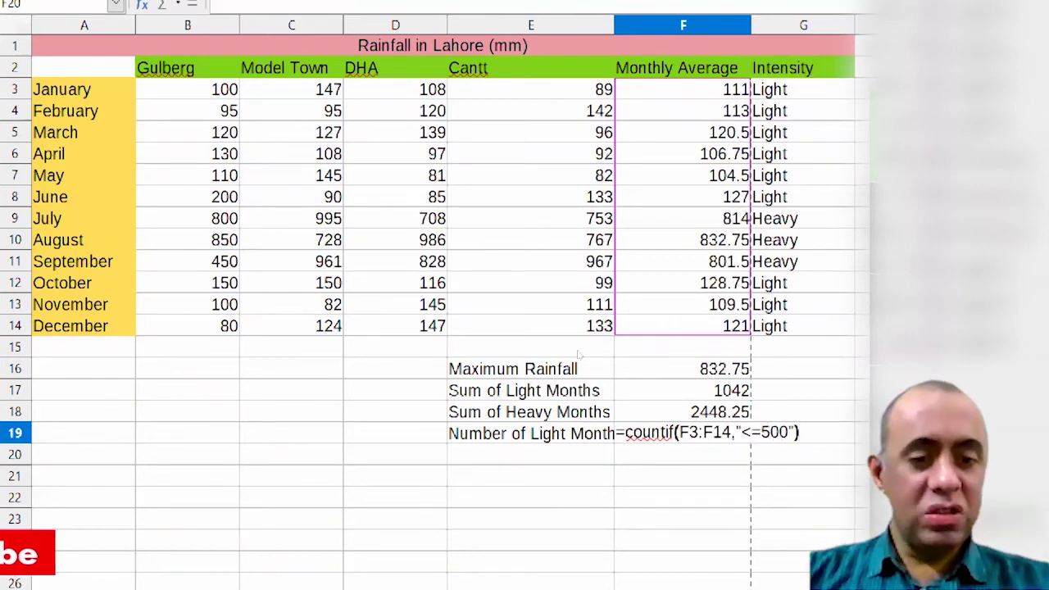
pyautogui.press('Return')
pyautogui.press('Up')
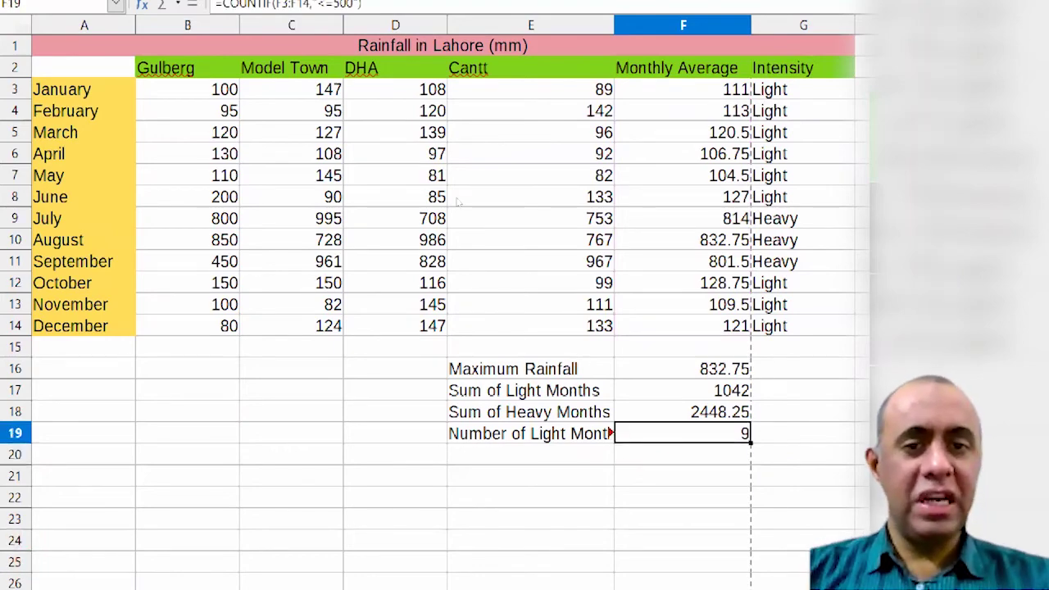
# Step: Review the COUNTIF formula in F19, highlighting its <=500 condition, and leave the formula as it is
pyautogui.press('F2')
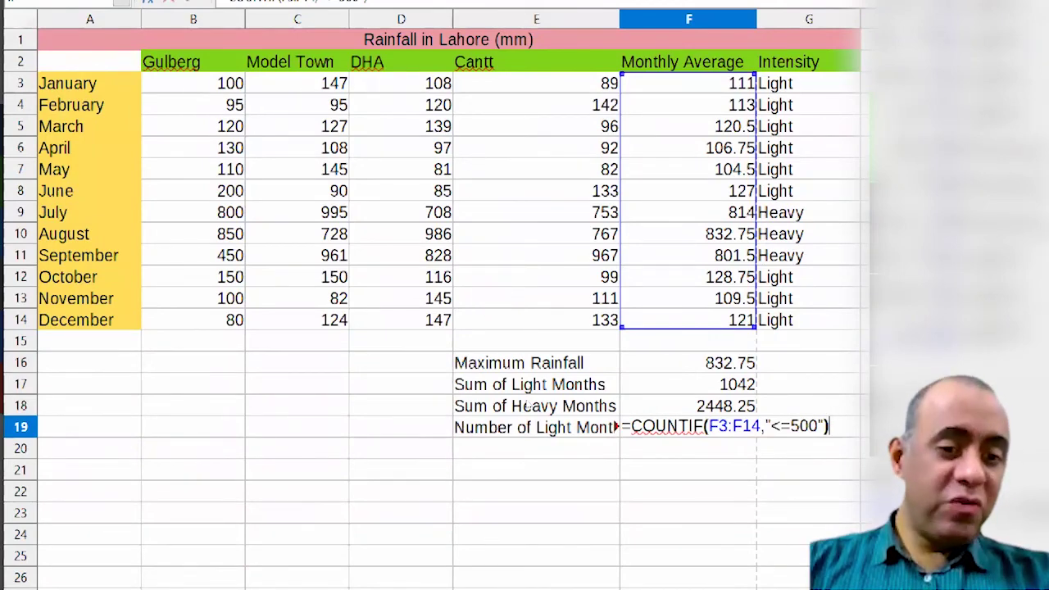
pyautogui.hotkey('shift', 'Right')
pyautogui.hotkey('shift', 'Right')
pyautogui.hotkey('shift', 'Right')
pyautogui.hotkey('shift', 'Right')
pyautogui.hotkey('shift', 'Right')
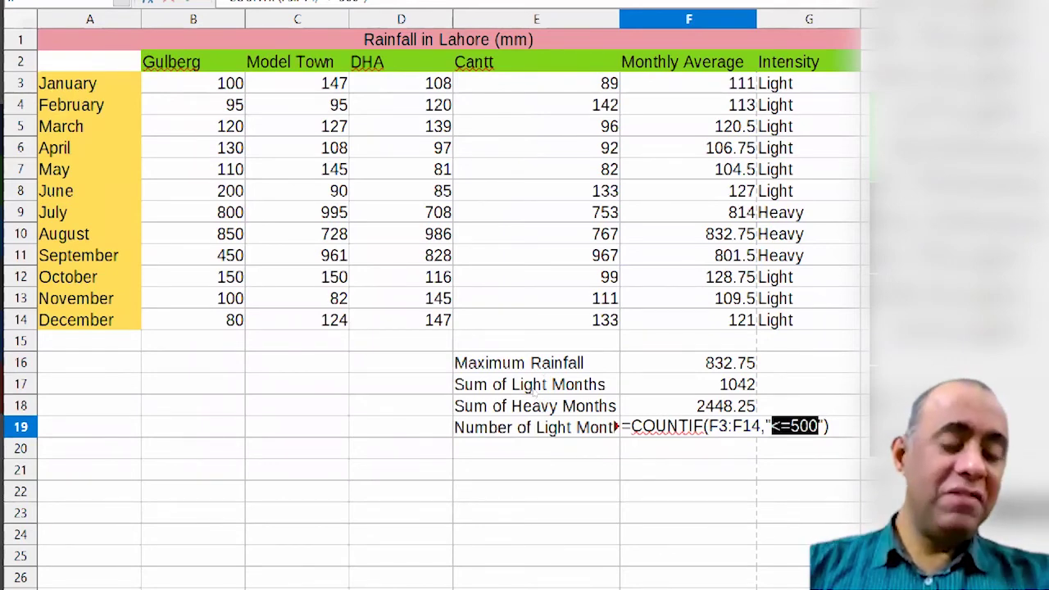
pyautogui.press('Return')
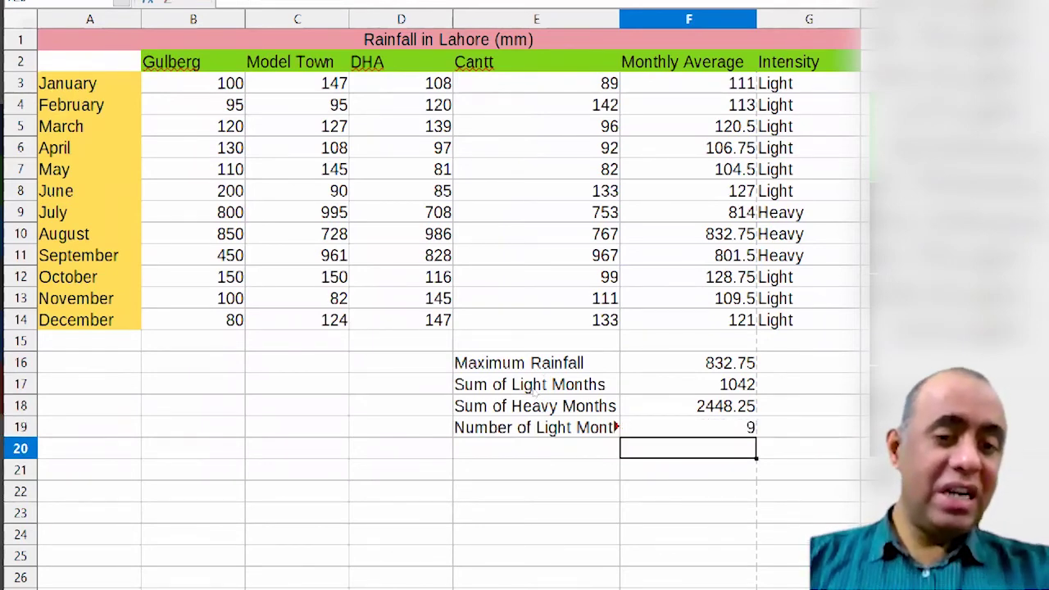
# Step: Widen column E so the "Number of Light Months" label fits, and go to E19
pyautogui.press('Up')
pyautogui.moveTo(620, 19); pyautogui.dragTo(652, 19)
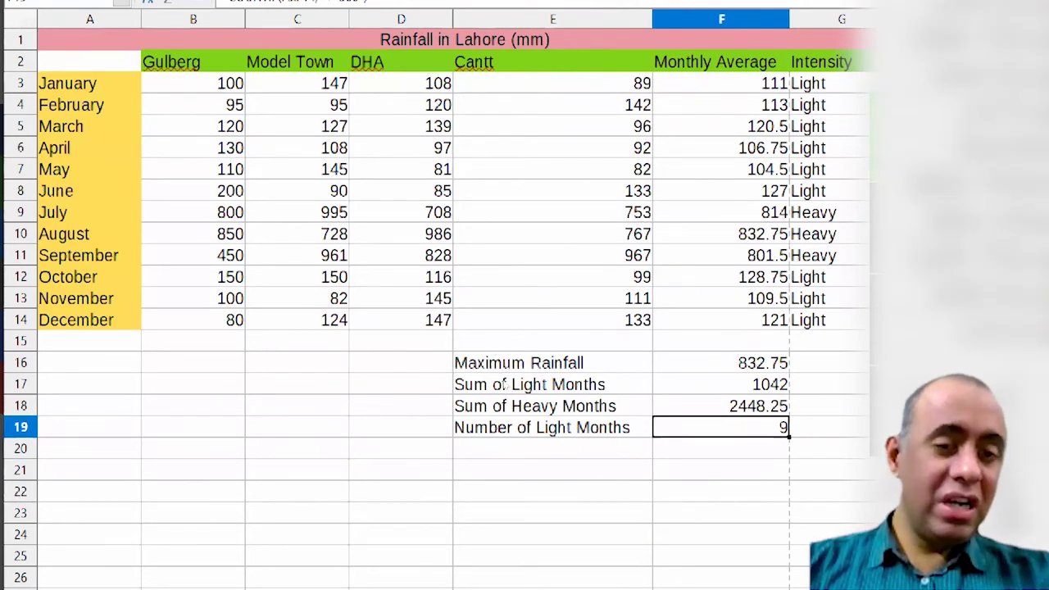
pyautogui.press('Left')
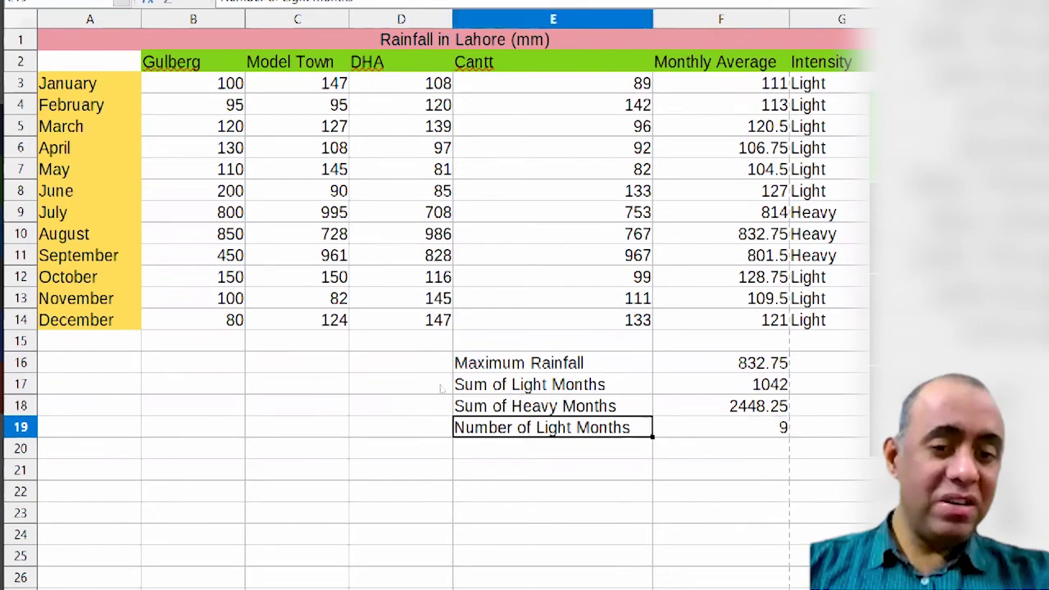
# Step: Examine the light-month count in row 19, highlighting the <= operator in F19's COUNTIF formula, and leave the cell
pyautogui.hotkey('shift', 'Down')
pyautogui.hotkey('shift', 'Right')
pyautogui.hotkey('shift', 'Up')
pyautogui.press('Right')
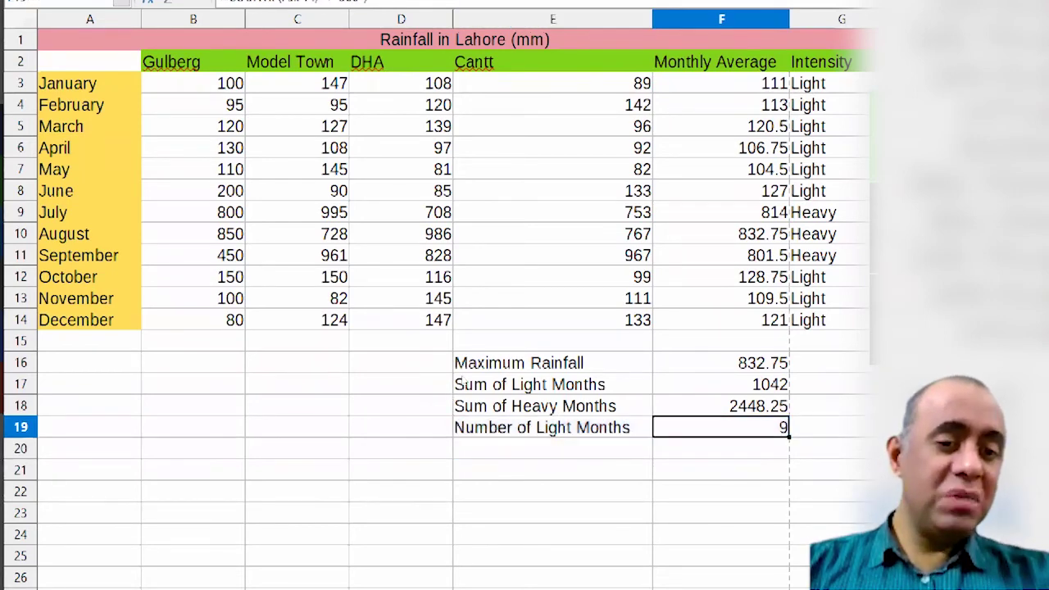
pyautogui.press('F2')
pyautogui.press('Left')
pyautogui.press('Left')
pyautogui.press('Left')
pyautogui.press('Left')
pyautogui.press('Left')
pyautogui.hotkey('shift', 'Left')
pyautogui.hotkey('shift', 'Left')
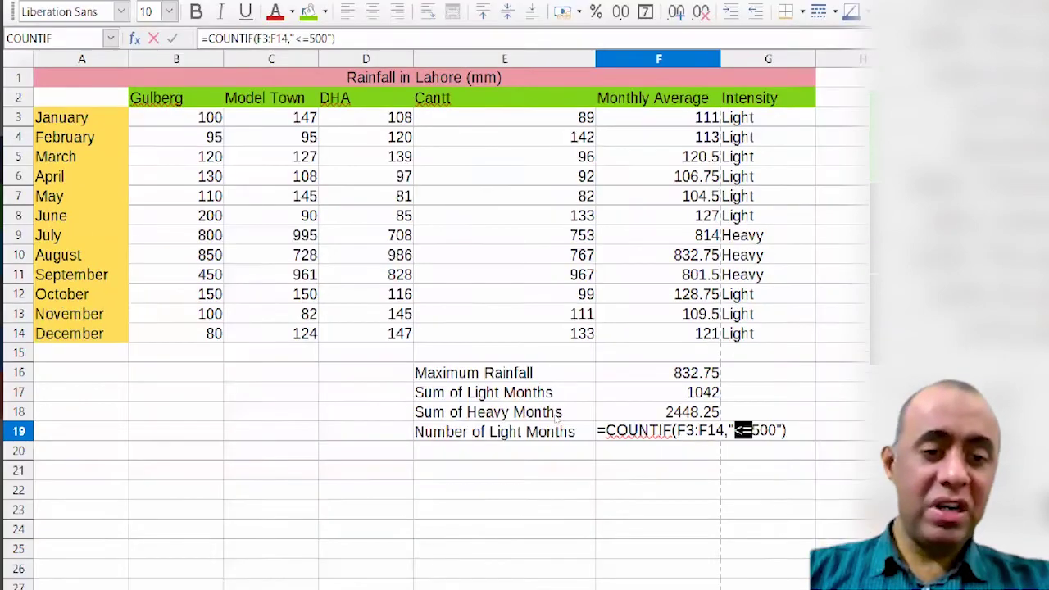
pyautogui.click(556, 299)
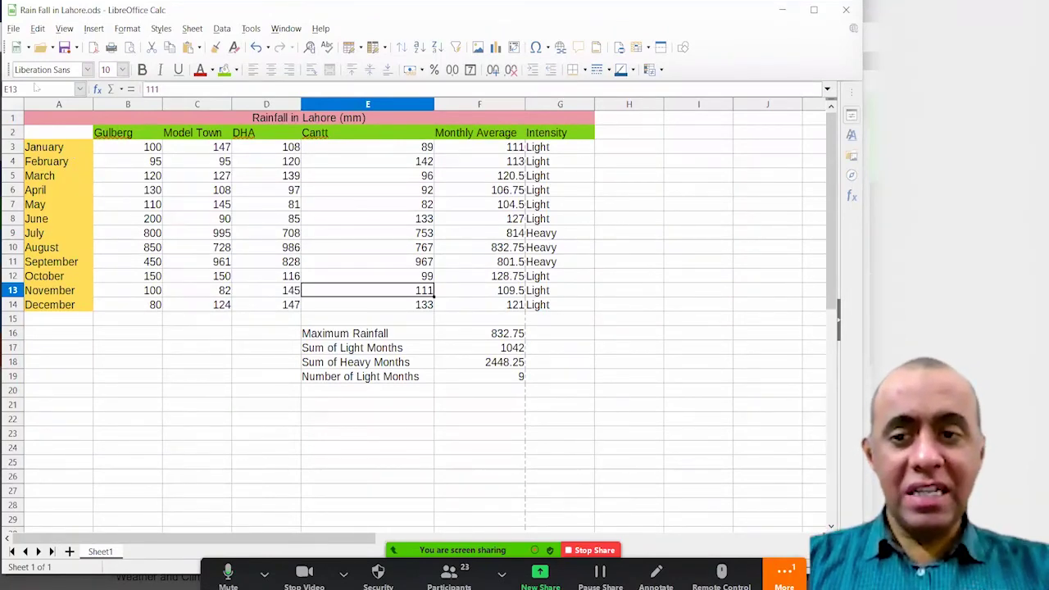
# Step: Highlight the rainfall data and the full range of monthly averages in F3:F14 for review
pyautogui.moveTo(197, 176); pyautogui.dragTo(496, 262)
pyautogui.moveTo(492, 148); pyautogui.dragTo(490, 306)
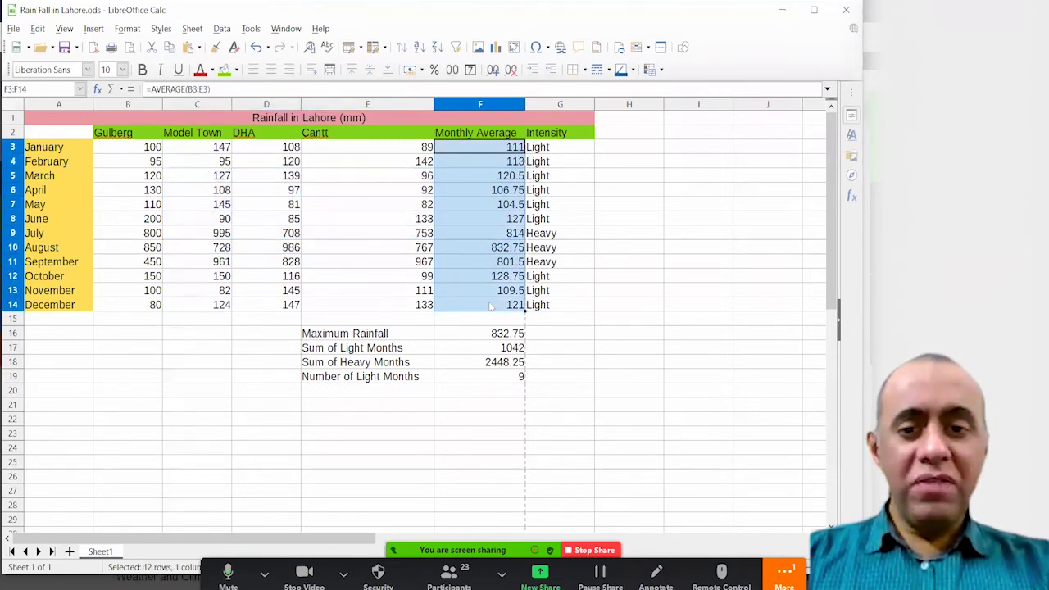
# Step: Highlight the month names, the Monthly Average column and the area rainfall figures in B4:E13 for review
pyautogui.moveTo(58, 132); pyautogui.dragTo(58, 290)
pyautogui.moveTo(480, 149); pyautogui.dragTo(484, 329)
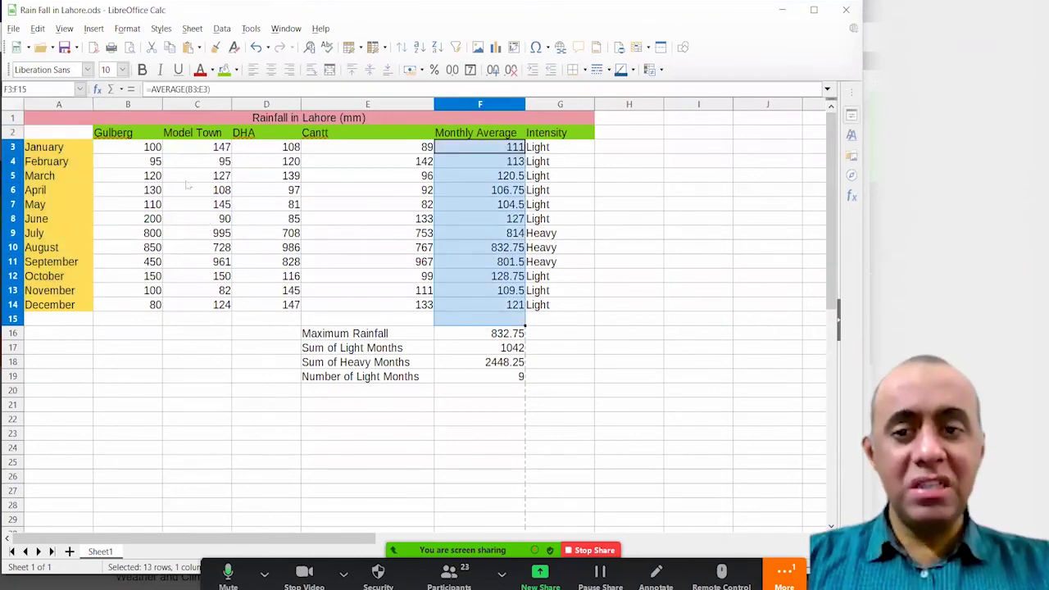
pyautogui.moveTo(197, 175); pyautogui.dragTo(373, 240)
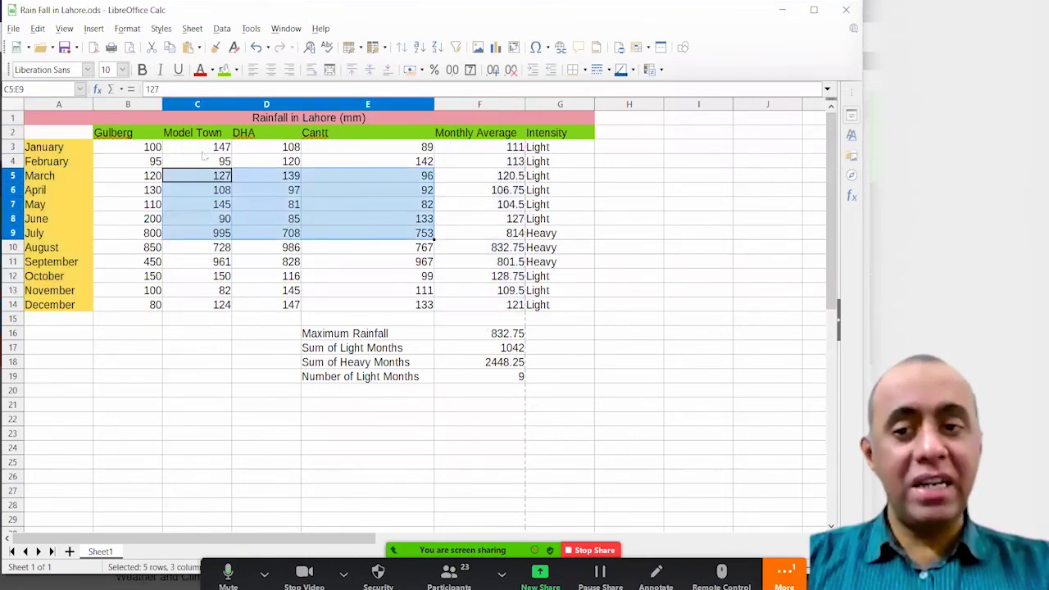
pyautogui.moveTo(155, 163); pyautogui.dragTo(422, 290)
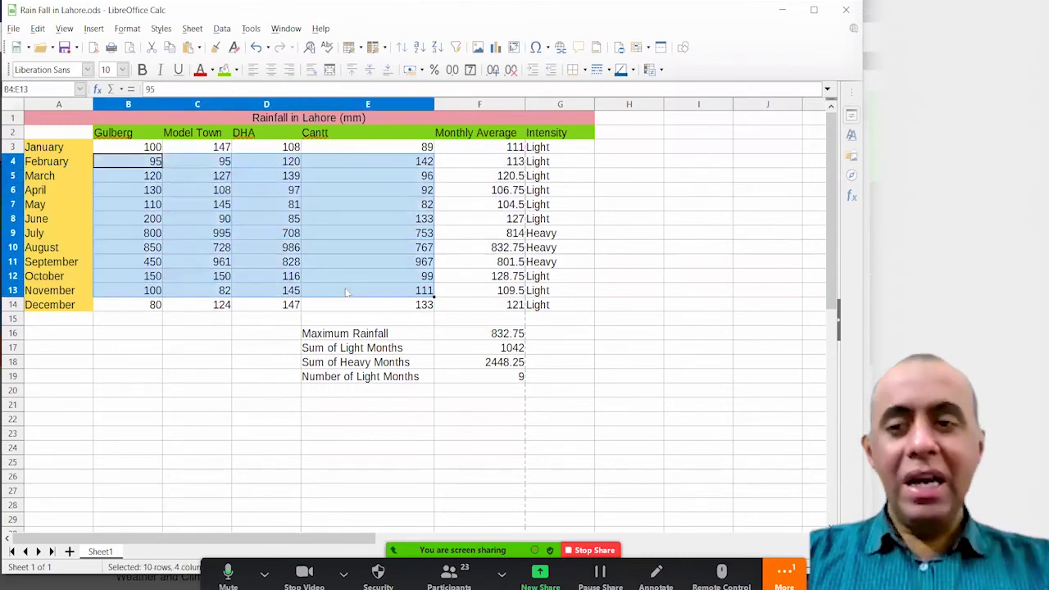
pyautogui.click(422, 291)
# Step: Insert a normal pie chart using the months in A3:A14 and the monthly averages in F3:F14
pyautogui.moveTo(58, 148); pyautogui.dragTo(65, 305)
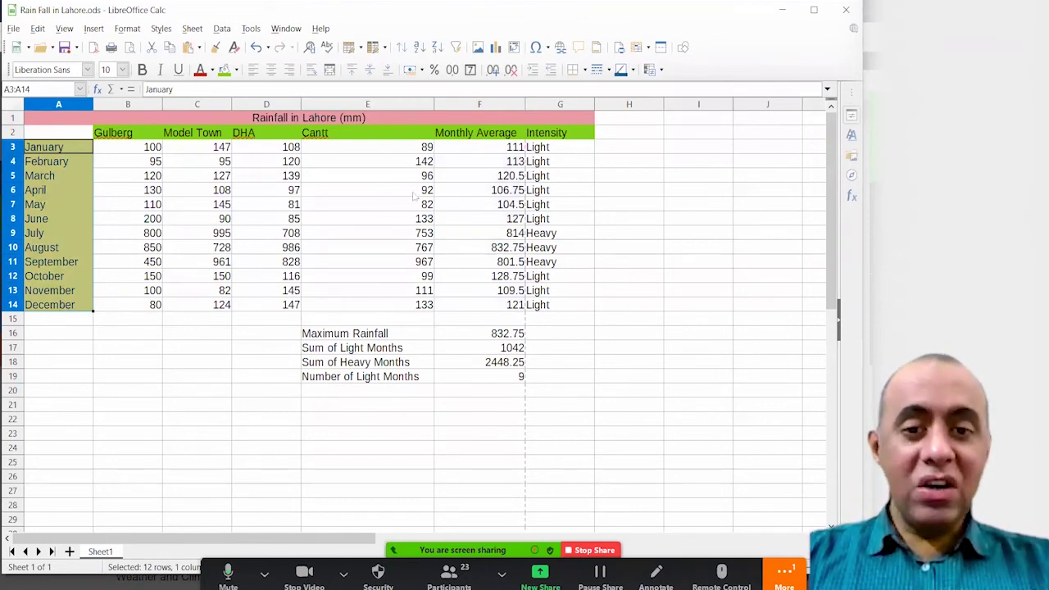
pyautogui.moveTo(499, 150); pyautogui.dragTo(512, 305)
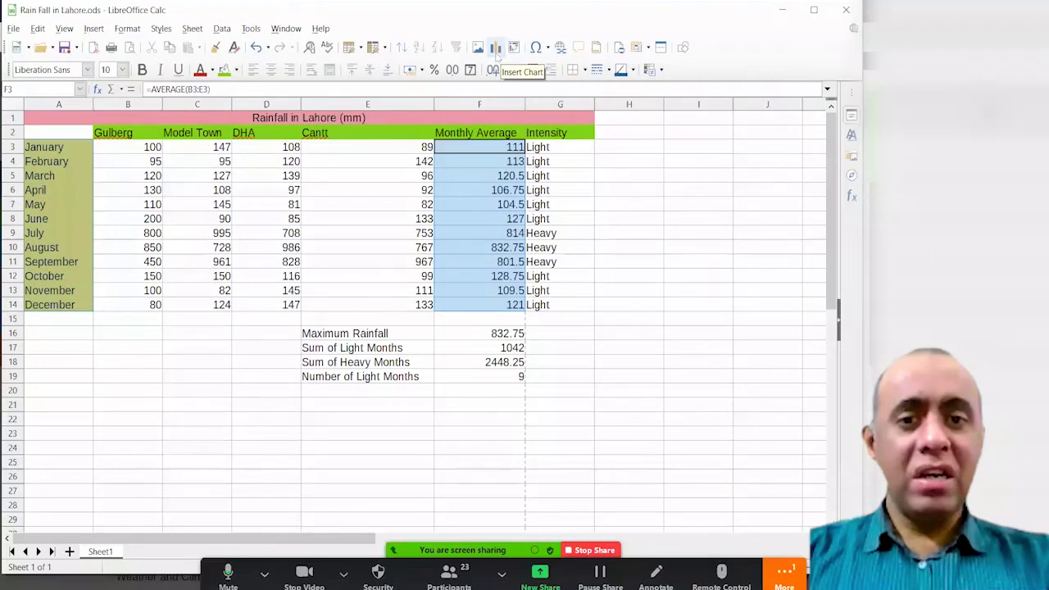
pyautogui.click(496, 48)
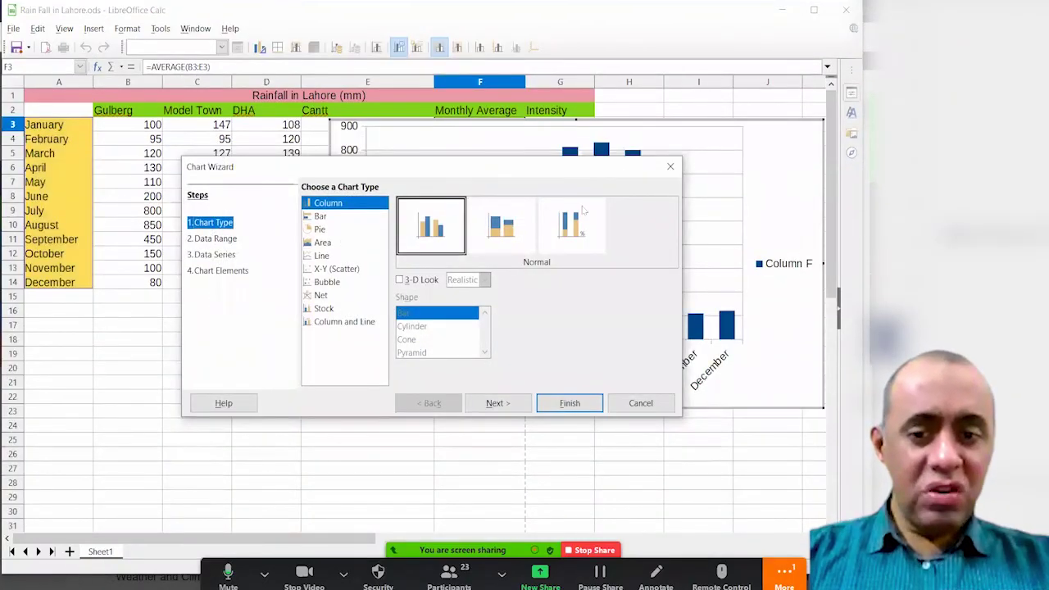
pyautogui.moveTo(623, 166); pyautogui.dragTo(248, 194)
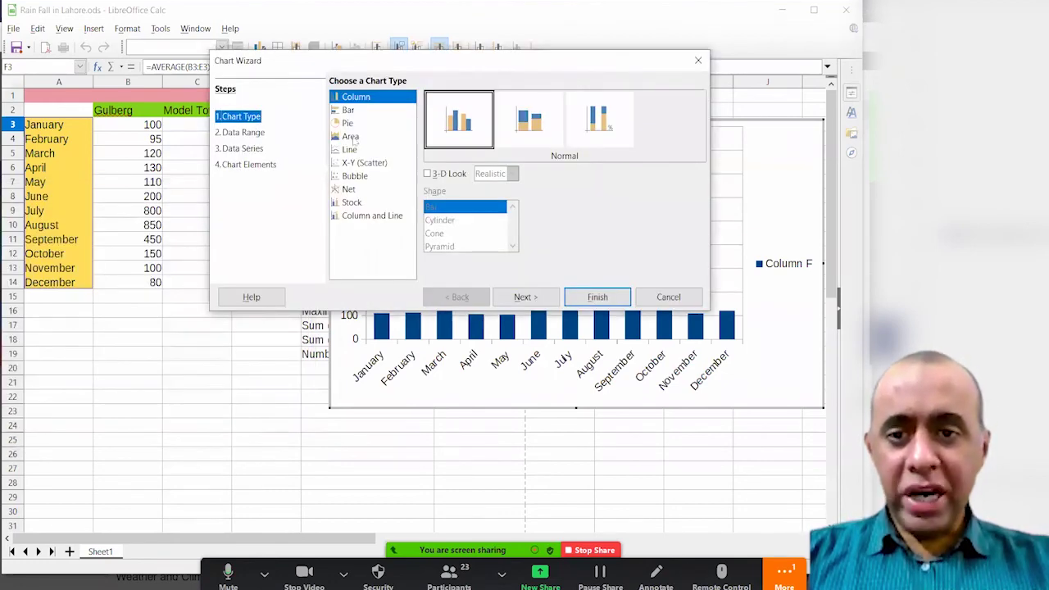
pyautogui.click(351, 124)
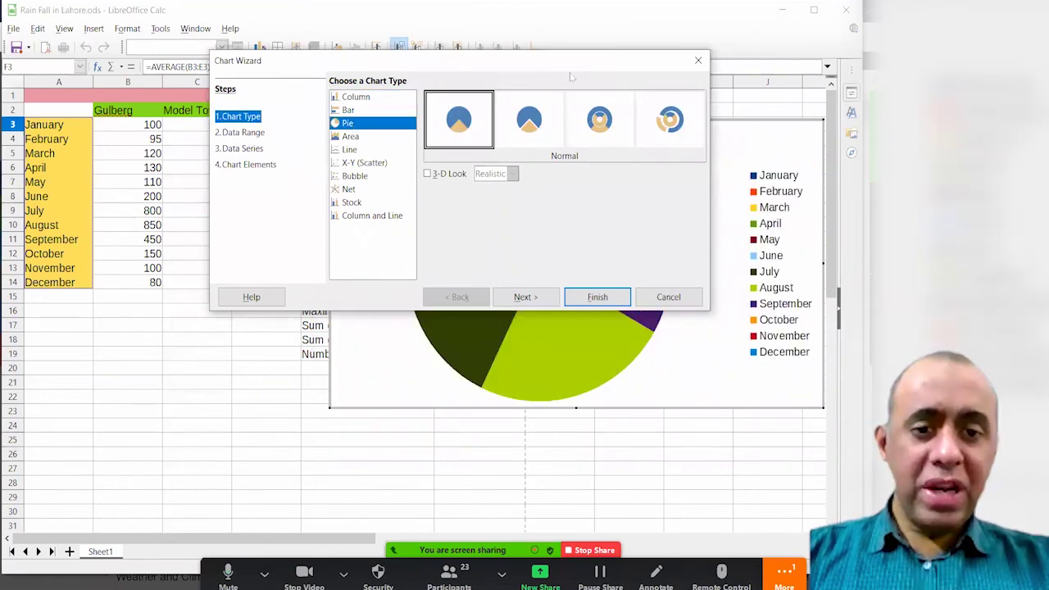
pyautogui.click(423, 332)
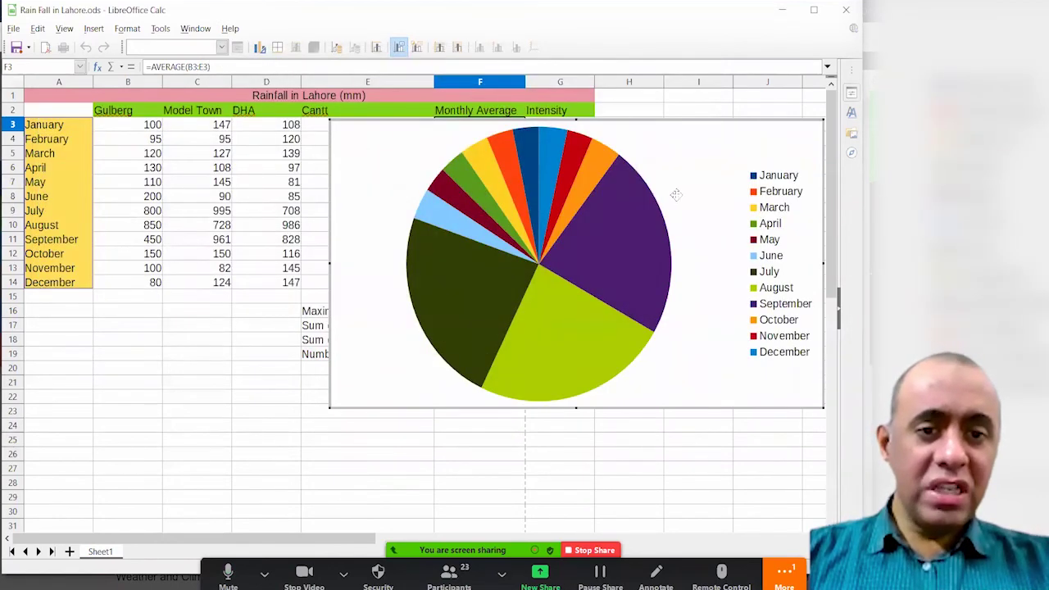
# Step: Nudge the pie slightly within the chart frame and select the whole chart area
pyautogui.click(678, 205)
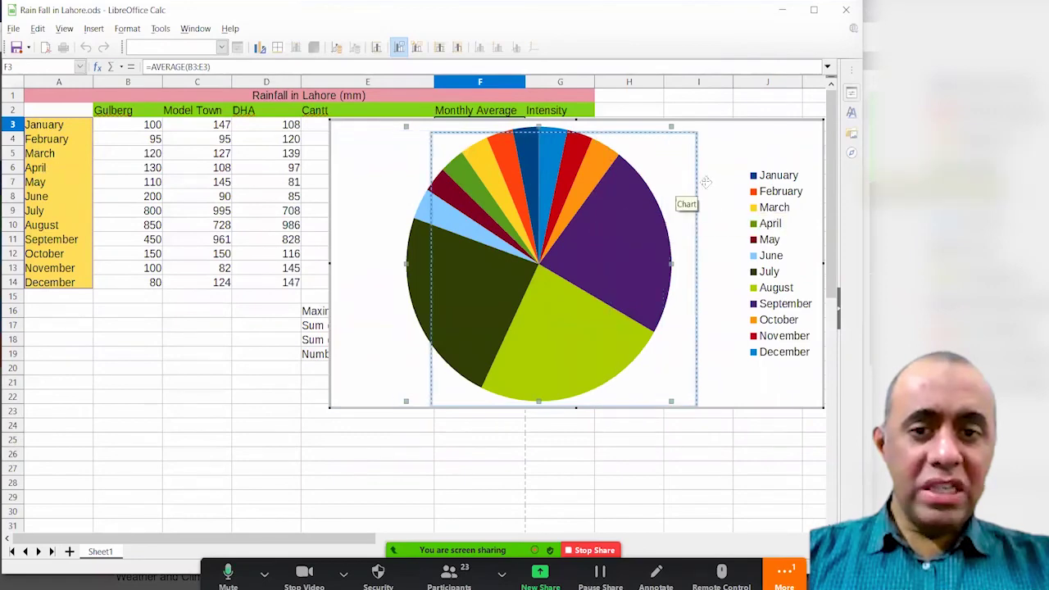
pyautogui.click(681, 168)
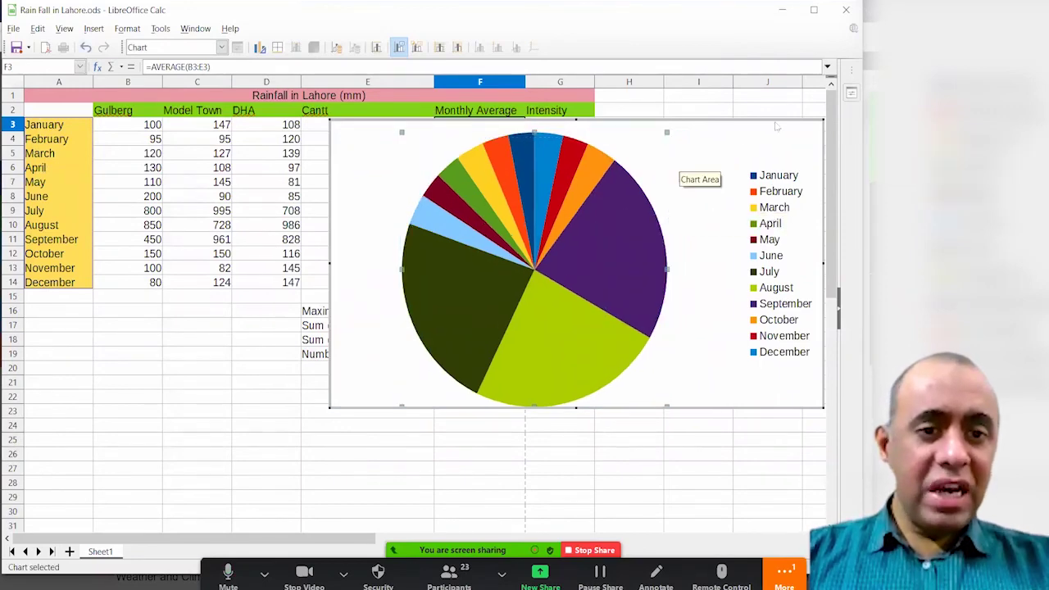
pyautogui.click(771, 128)
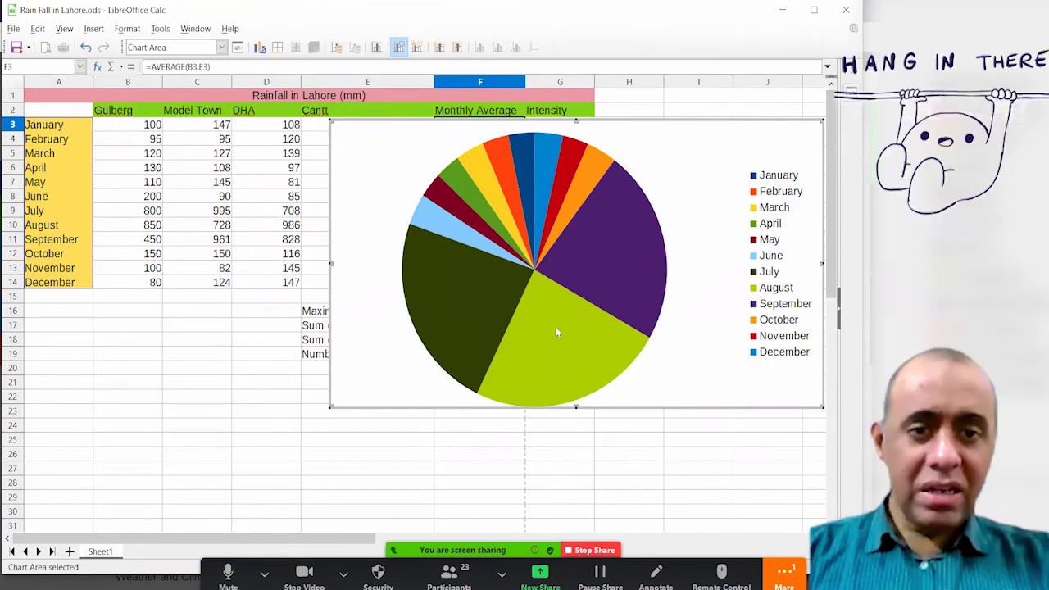
# Step: Move the pie chart below the summary rows to start at row 21, and shrink it to end around row 31 in column F
pyautogui.moveTo(568, 322)
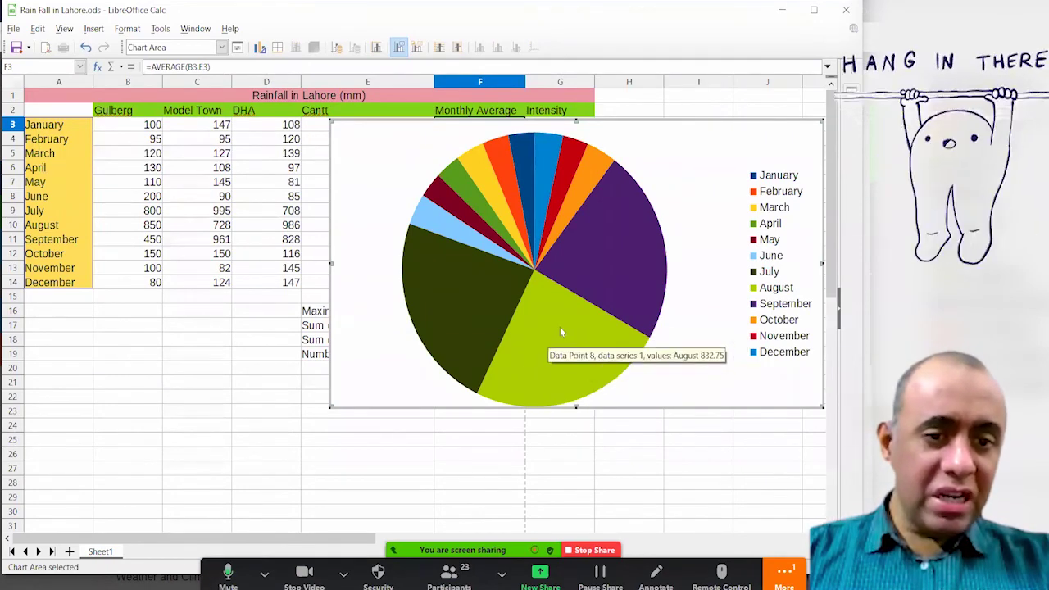
pyautogui.moveTo(477, 352)
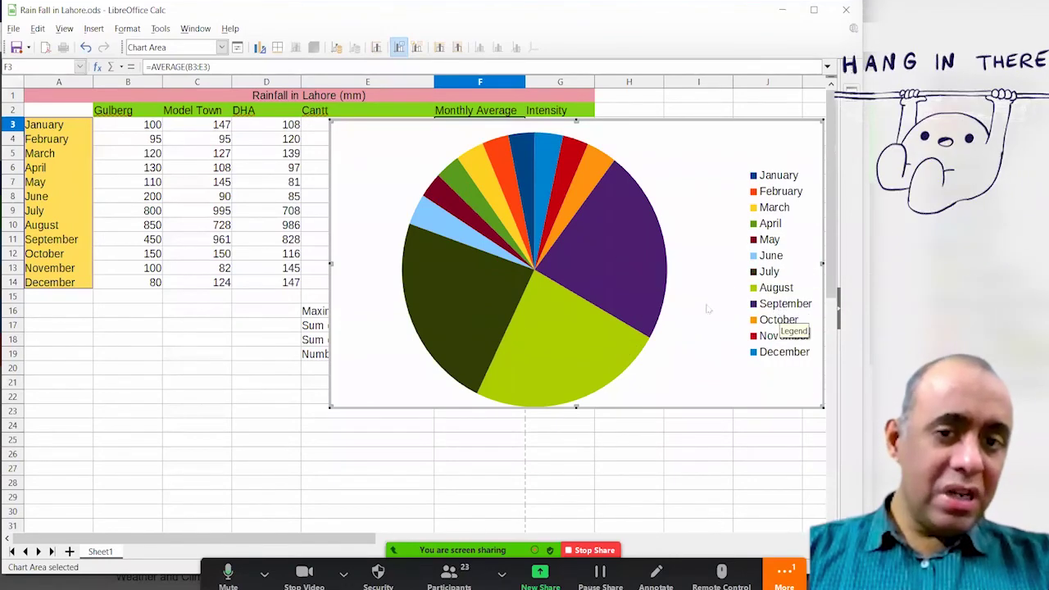
pyautogui.moveTo(547, 213)
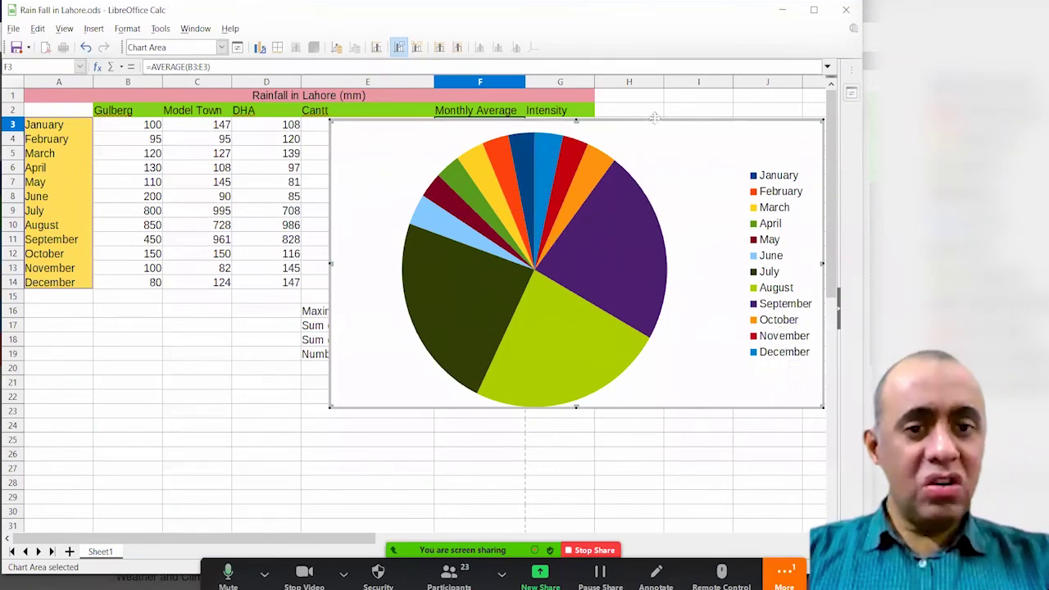
pyautogui.moveTo(656, 121); pyautogui.dragTo(415, 382)
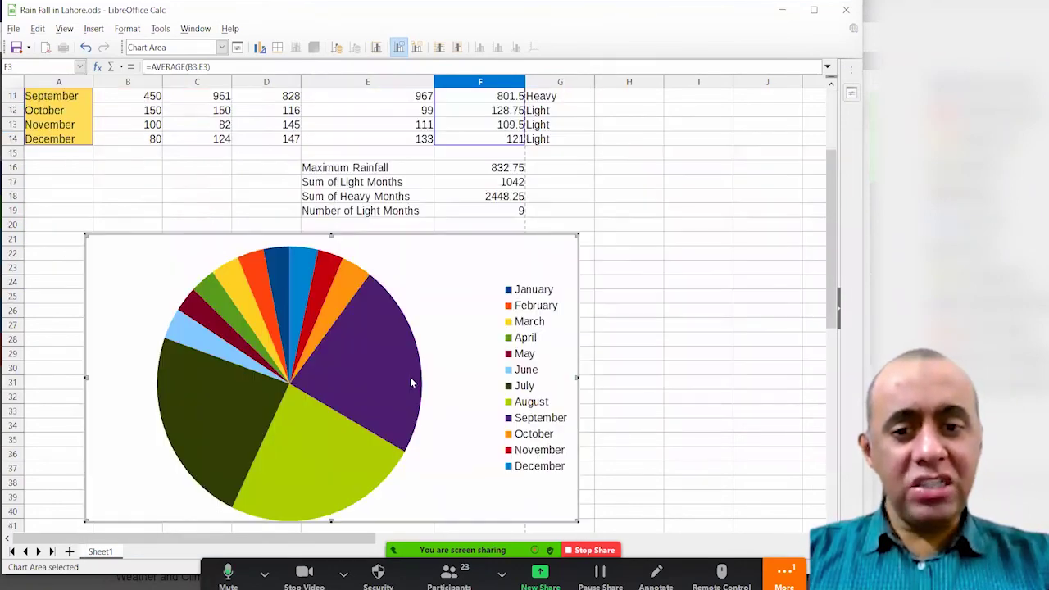
pyautogui.moveTo(578, 521); pyautogui.dragTo(583, 392)
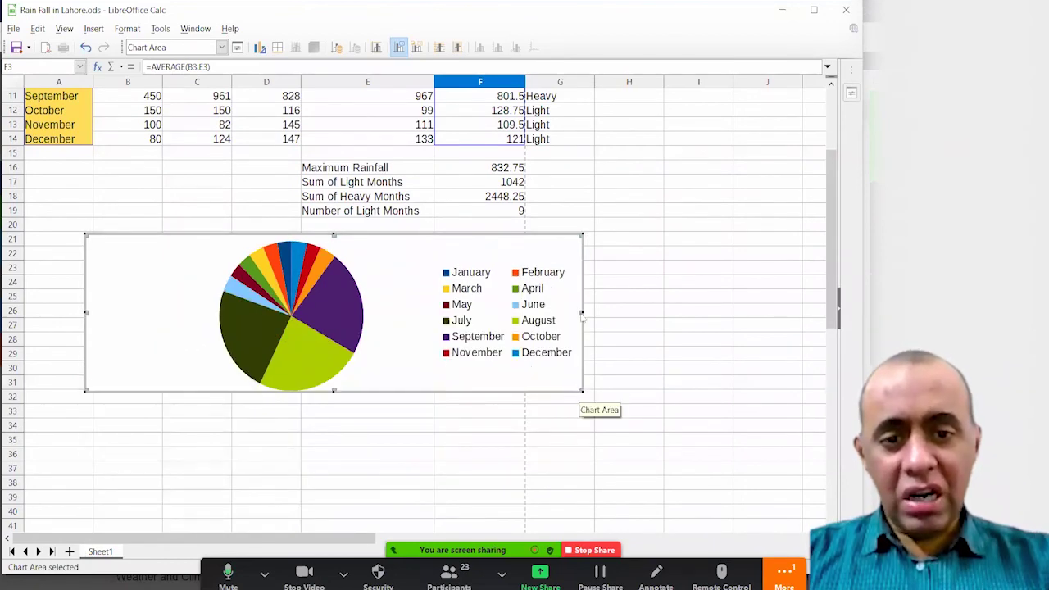
pyautogui.moveTo(581, 312); pyautogui.dragTo(483, 311)
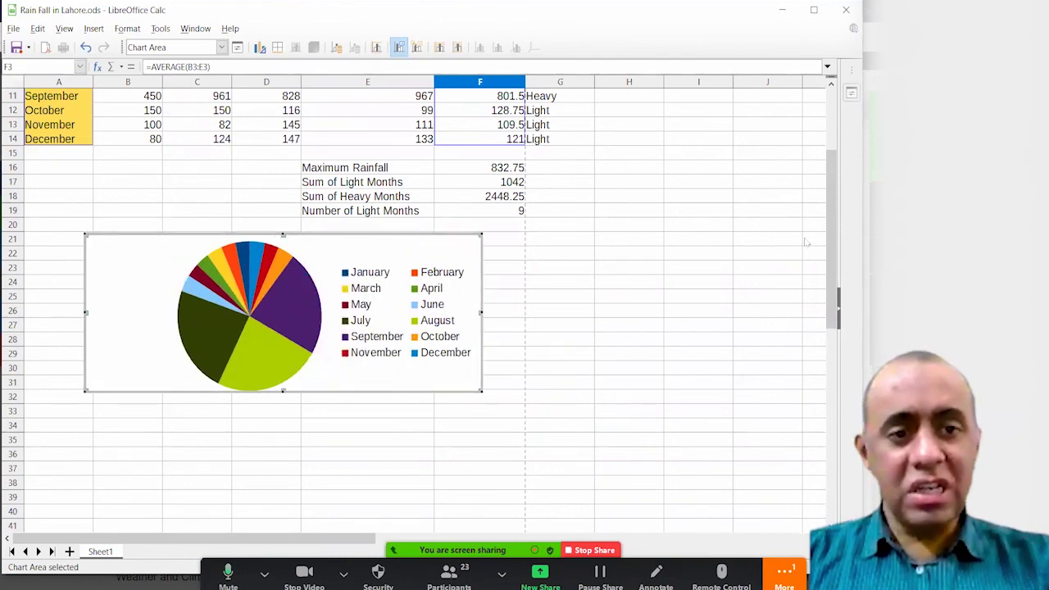
# Step: Nudge the pie chart up to sit just under the "Number of Light Months" row, and leave chart editing
pyautogui.click(830, 146)
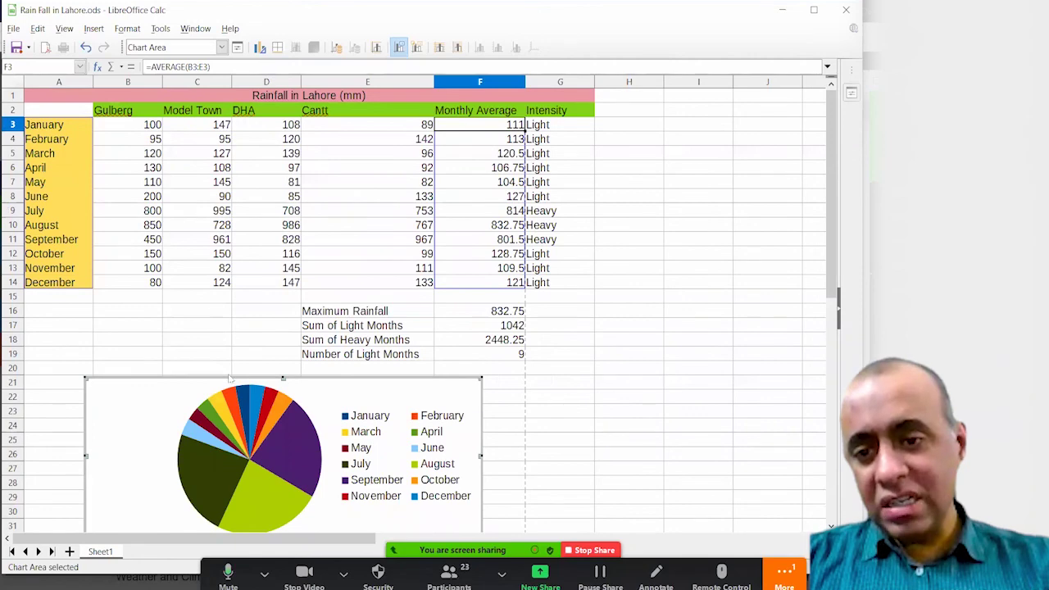
pyautogui.moveTo(229, 378); pyautogui.dragTo(220, 367)
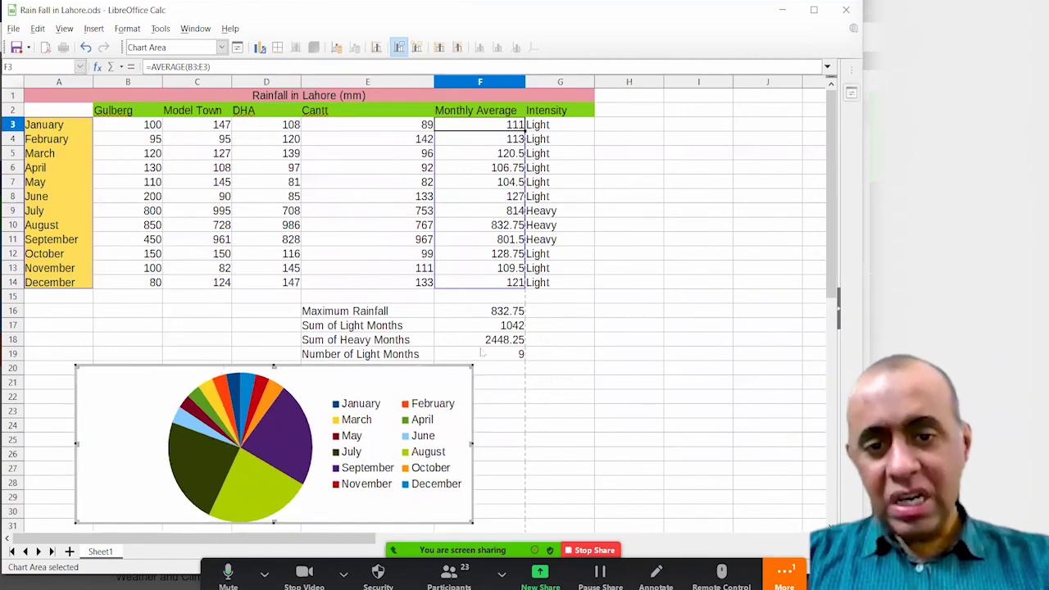
pyautogui.click(607, 368)
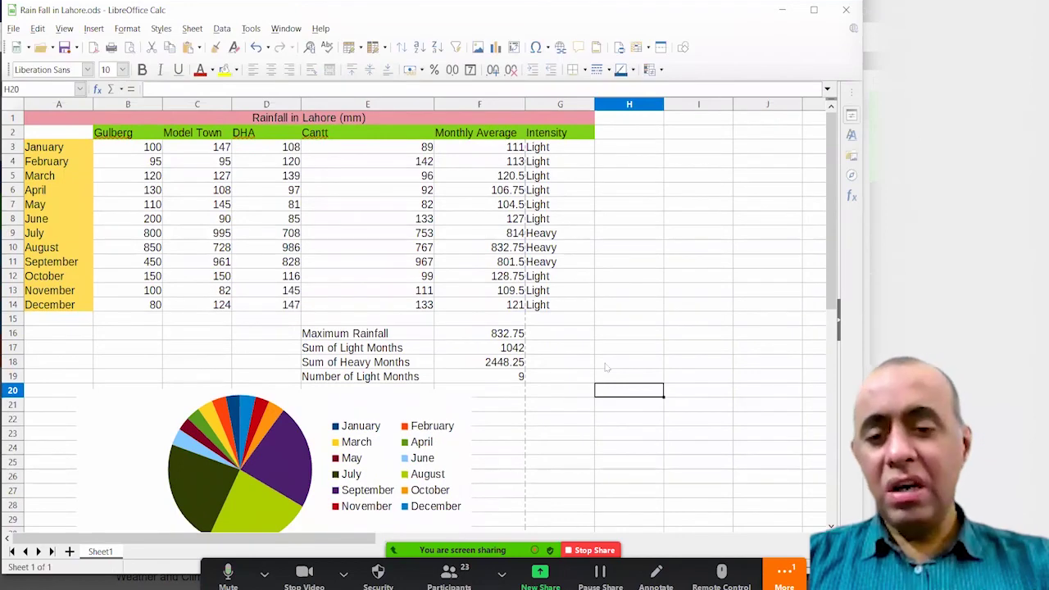